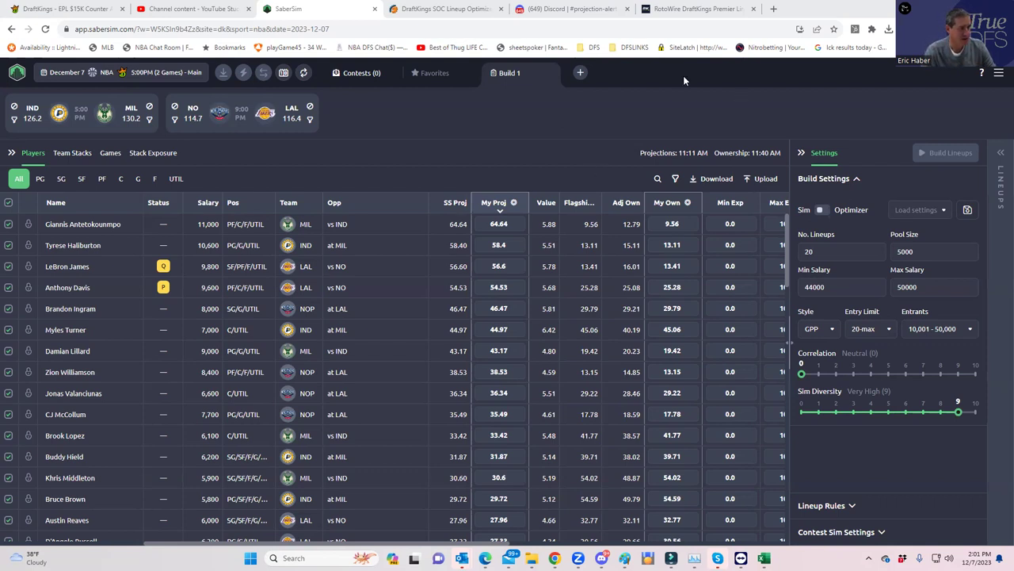
- Upload the NBADK_Sim CSV file from the KrugNBA folder as custom player data
click(757, 179)
click(646, 140)
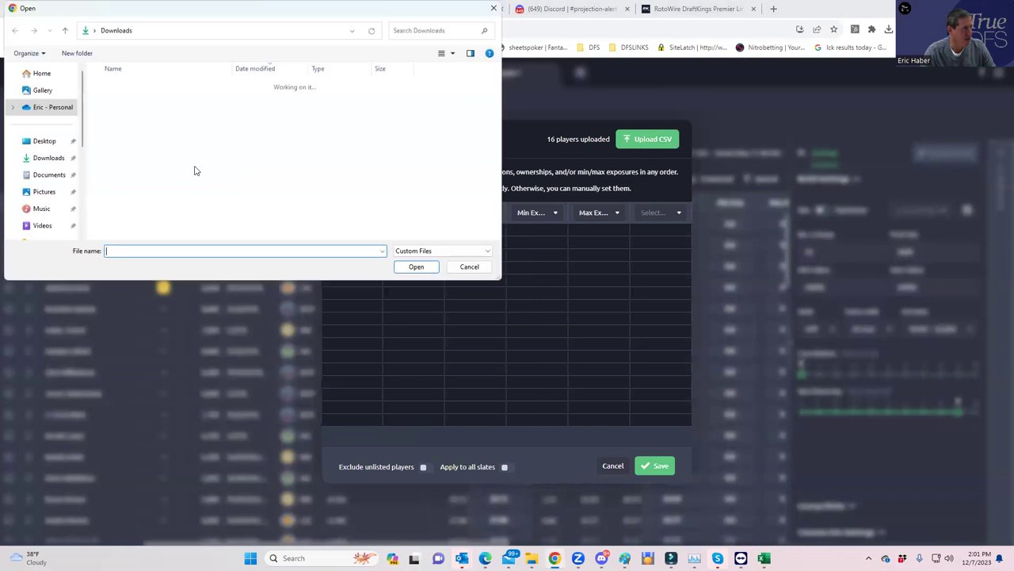
scroll(44, 194, down, 3)
click(46, 87)
click(131, 86)
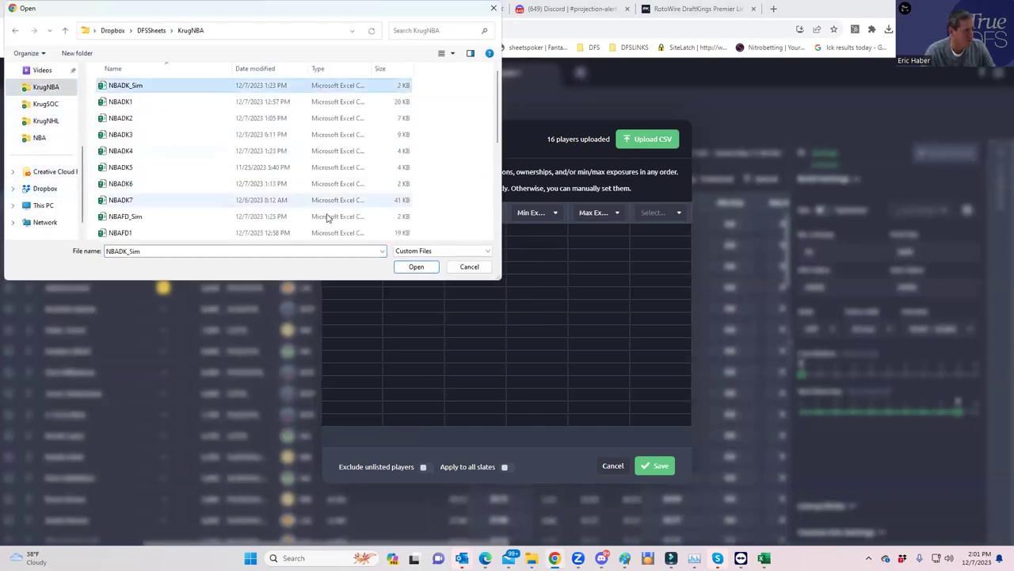
click(416, 267)
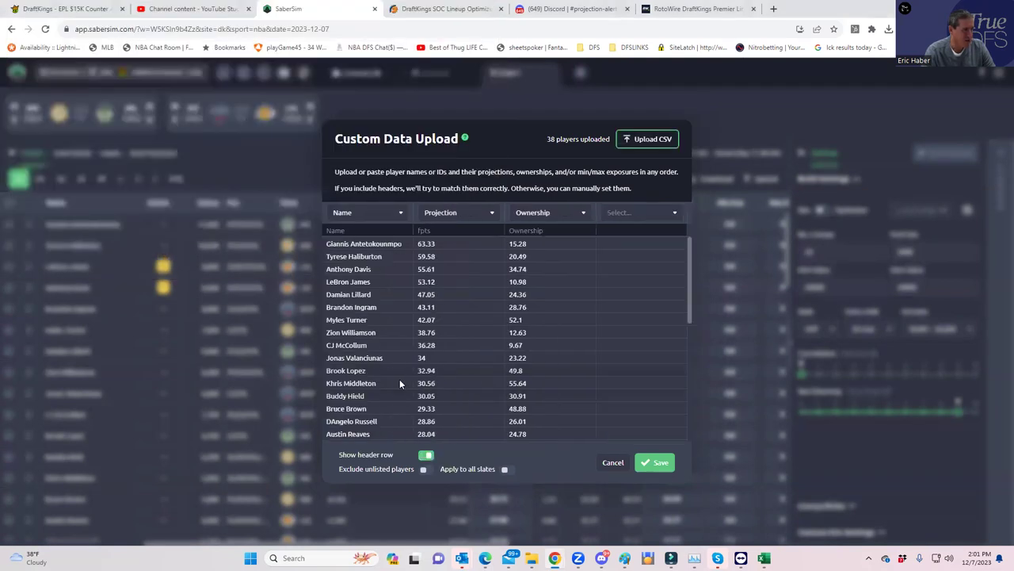
- Turn on excluding unlisted players and save the custom projections and ownerships to the slate
click(425, 469)
click(655, 463)
click(586, 340)
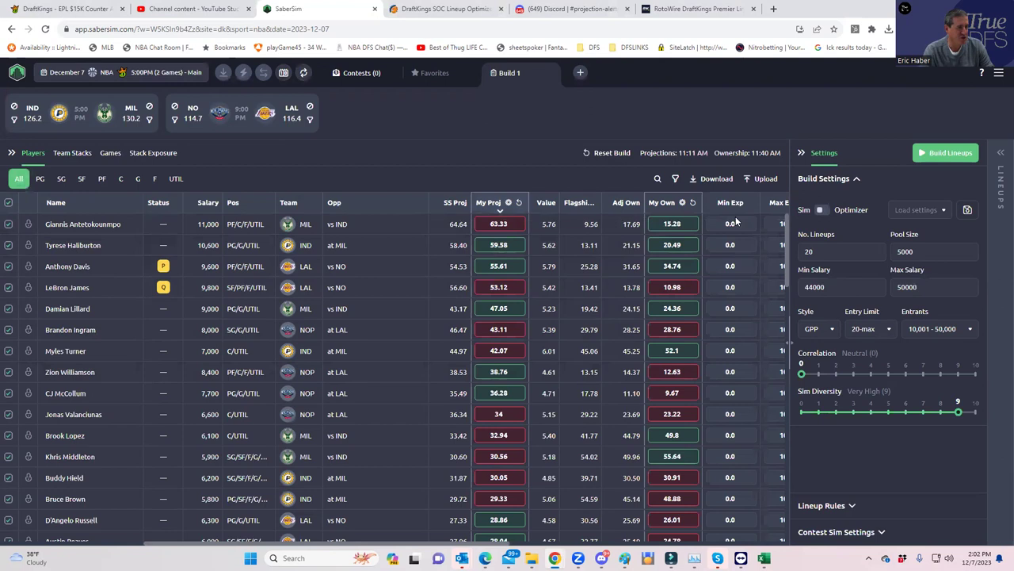
- Set the number of lineups to 50 and build the lineups
click(823, 247)
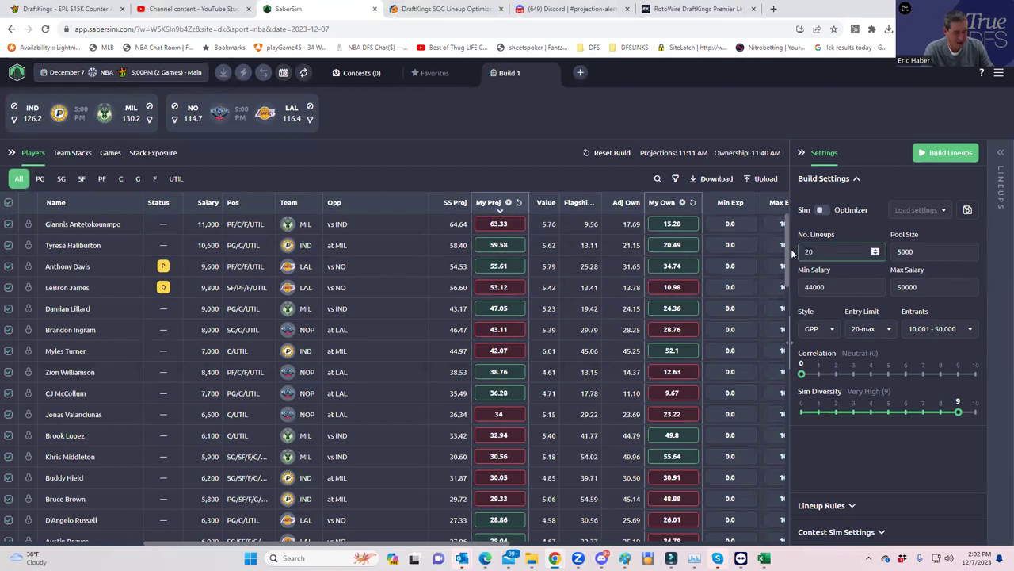
key(BackSpace)
key(BackSpace)
text(50)
click(521, 157)
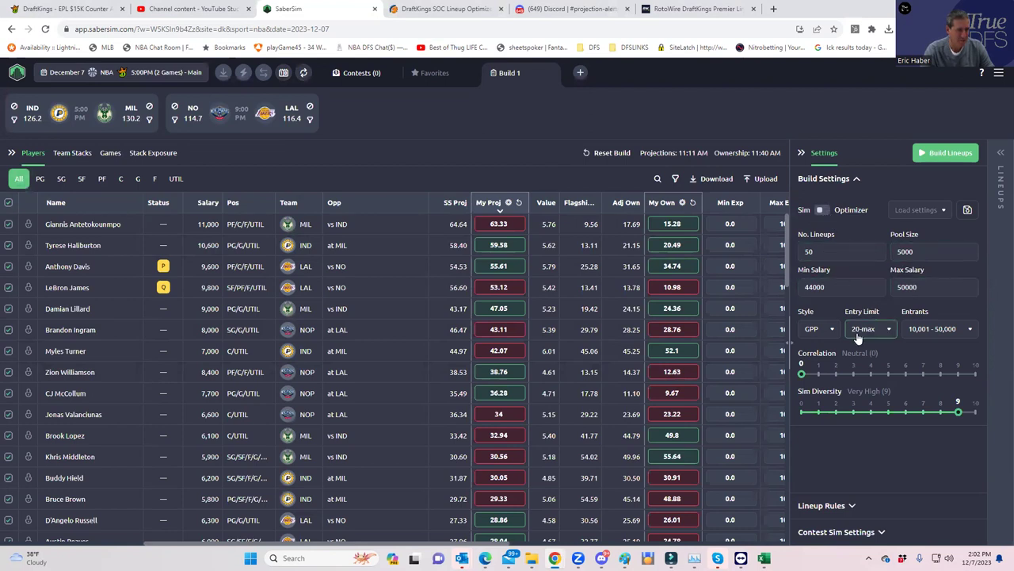
click(926, 153)
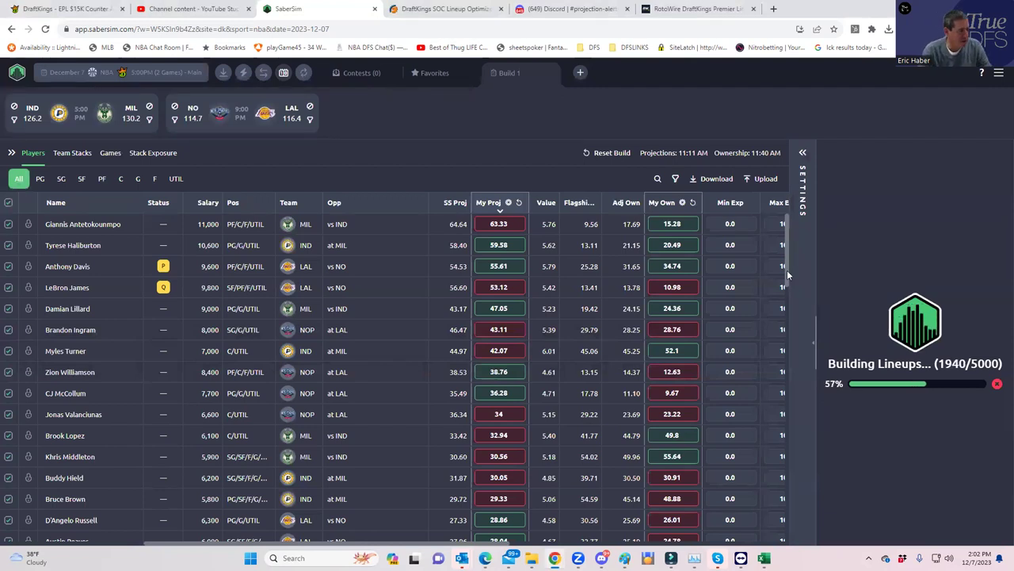
- Search Dropbox for "geom" and open the GeoMean.xlsx workbook
right_click(531, 558)
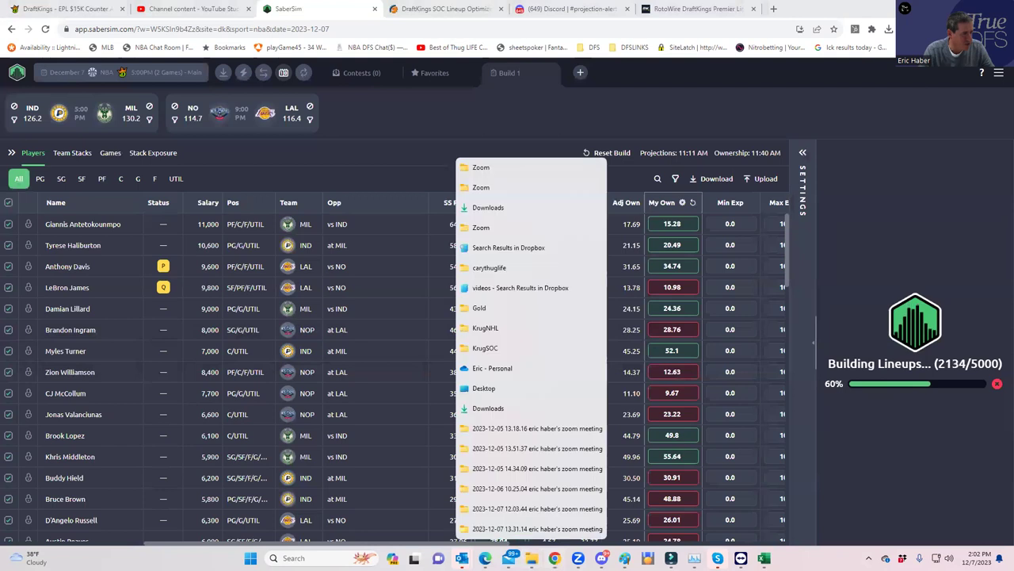
mouse_move(596, 408)
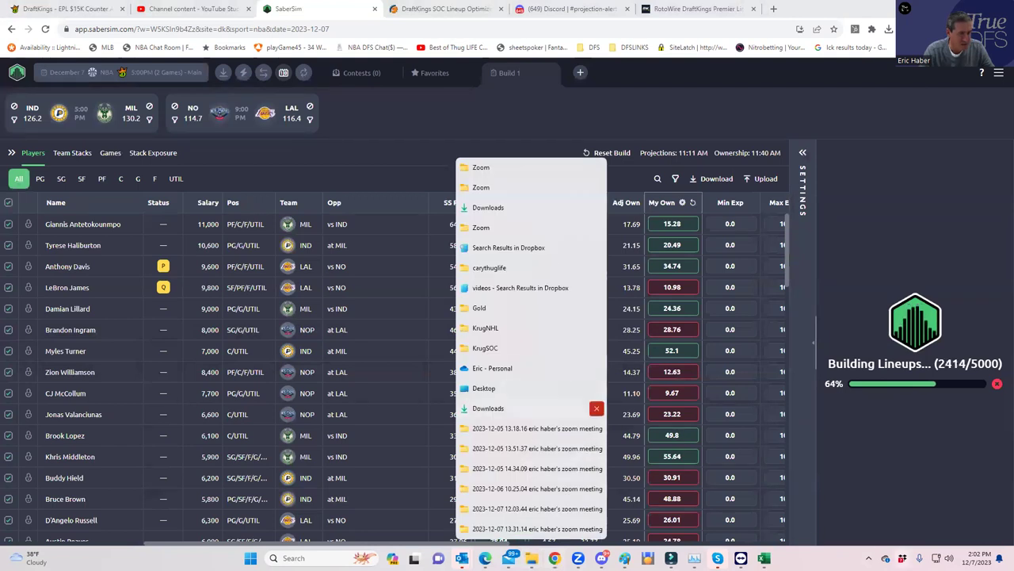
click(886, 558)
click(898, 247)
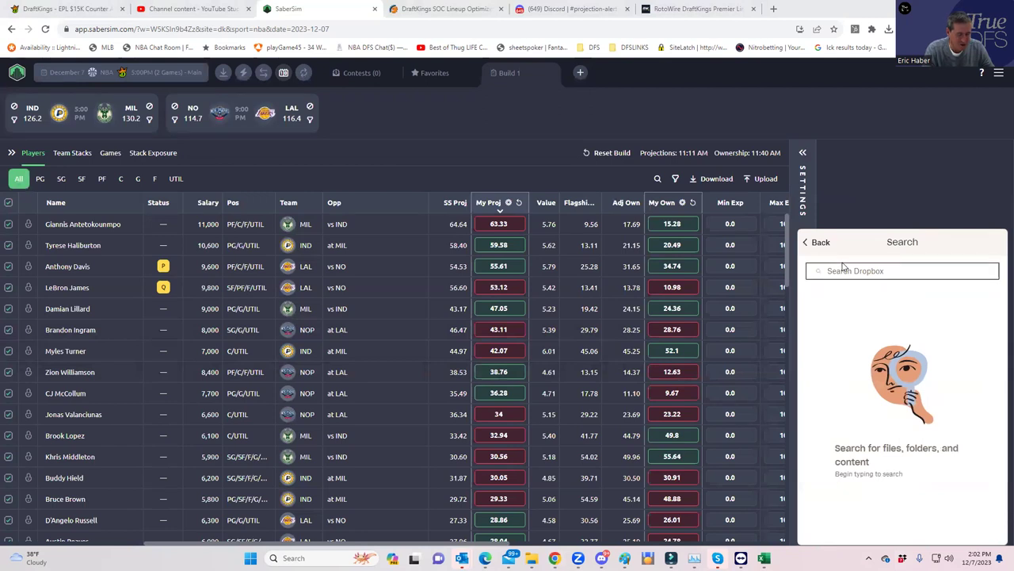
click(860, 269)
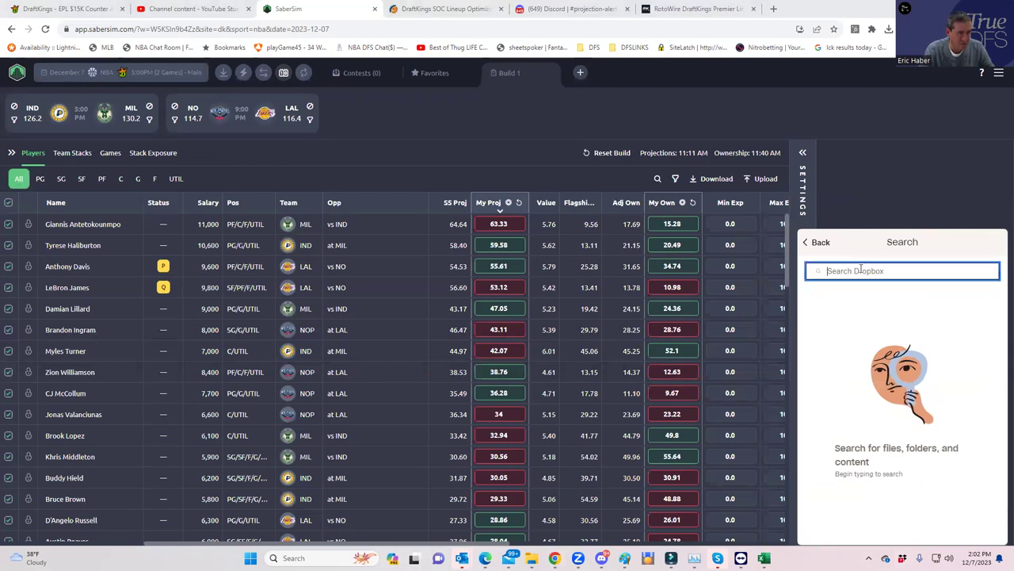
text(geom)
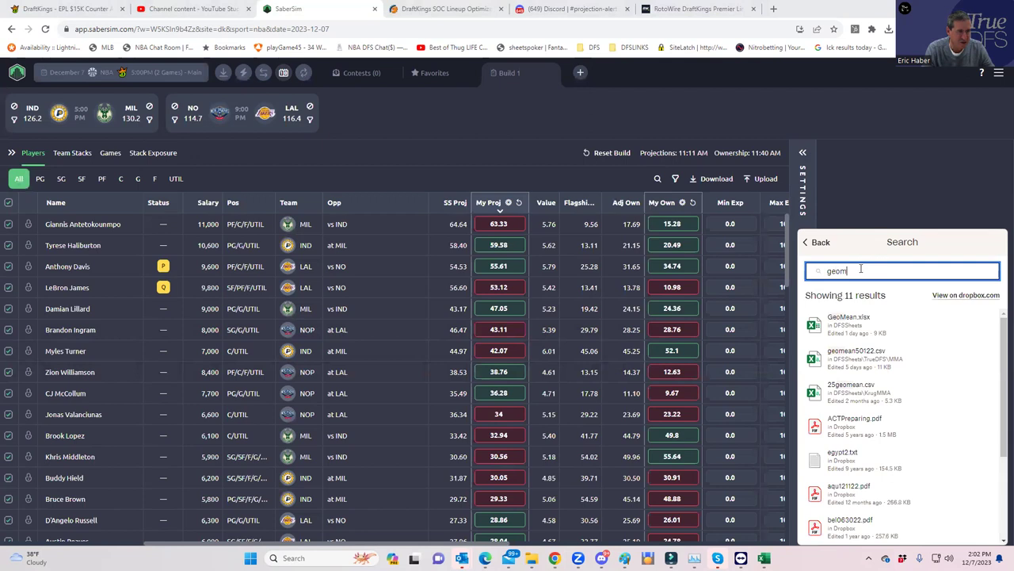
double_click(866, 322)
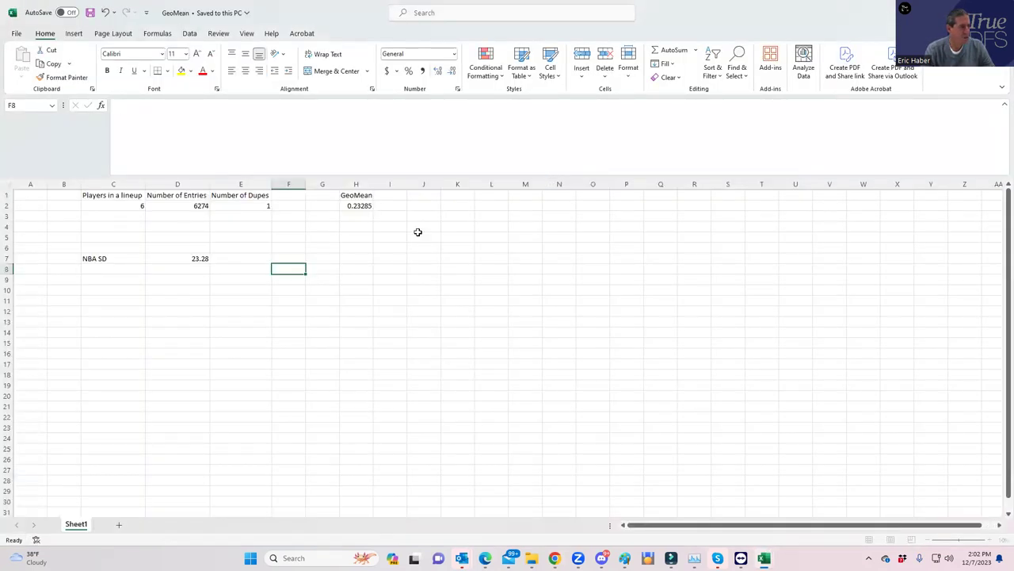
- Set the players in a lineup to 8 and the number of entries to 40000
click(132, 205)
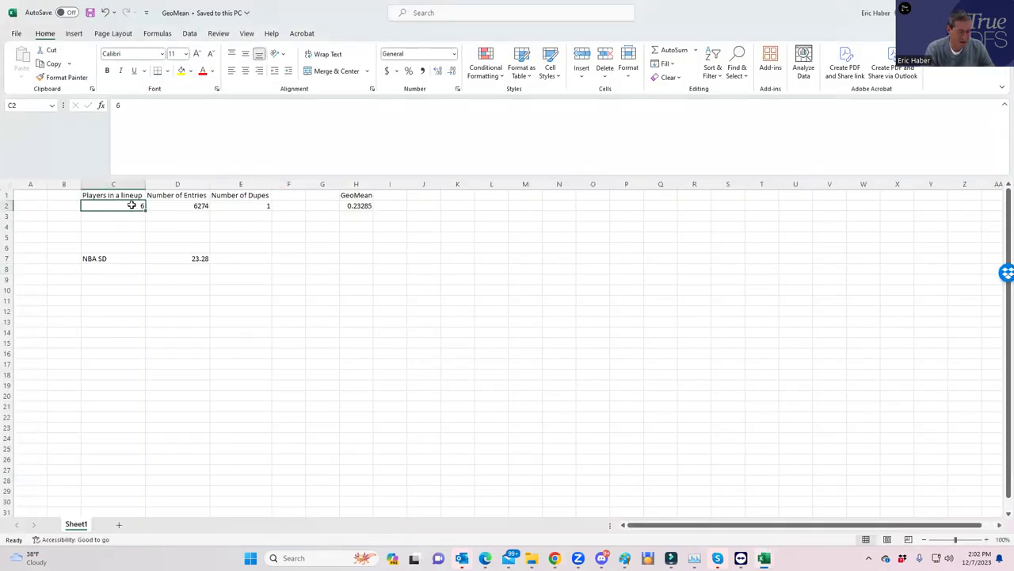
text(8)
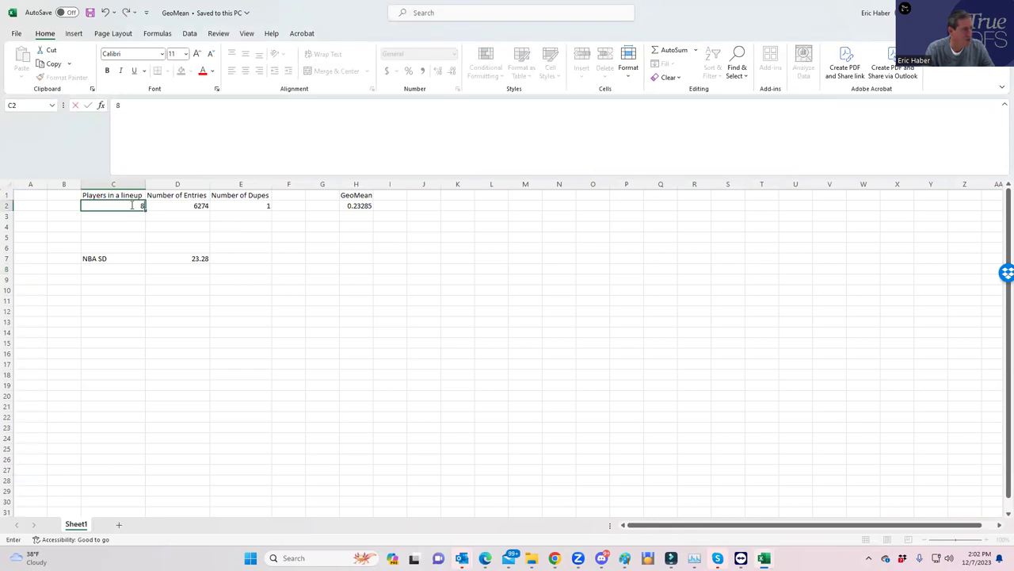
click(187, 205)
text(40000)
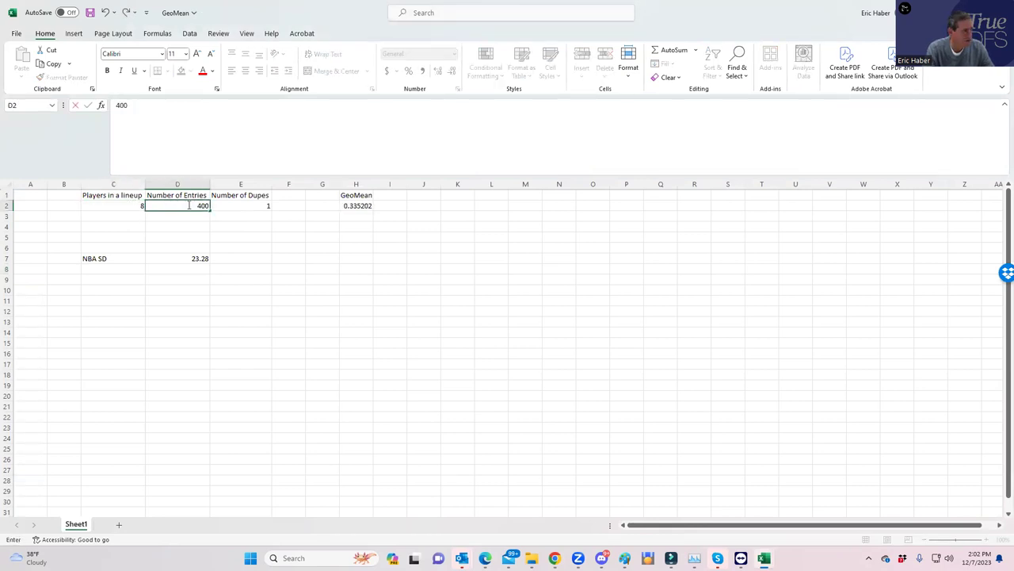
click(246, 250)
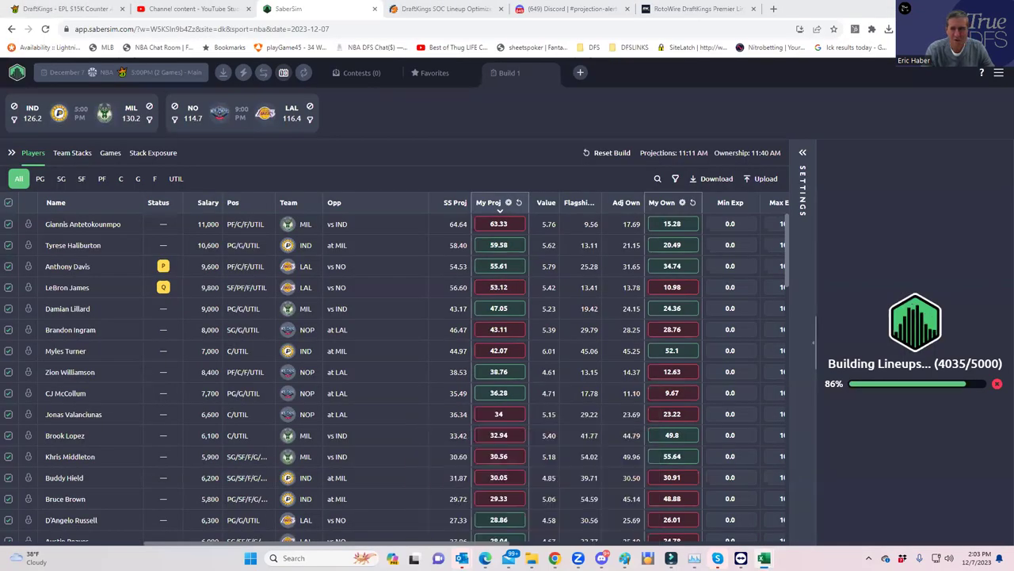
- Switch back to the GeoMean workbook, set the number of entries to 11700, and return to SaberSim
key(alt+Tab)
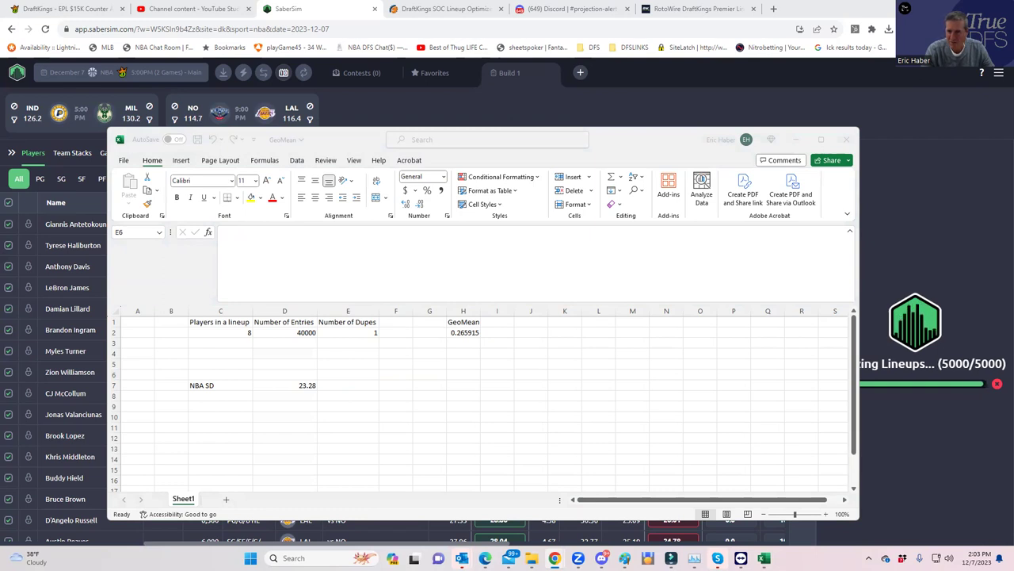
click(299, 333)
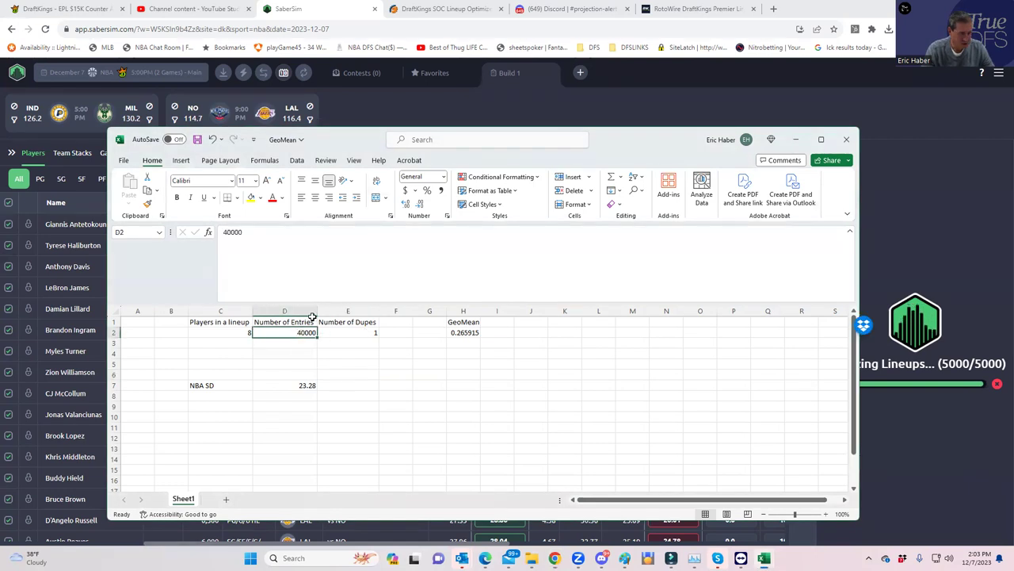
text(11700)
click(371, 397)
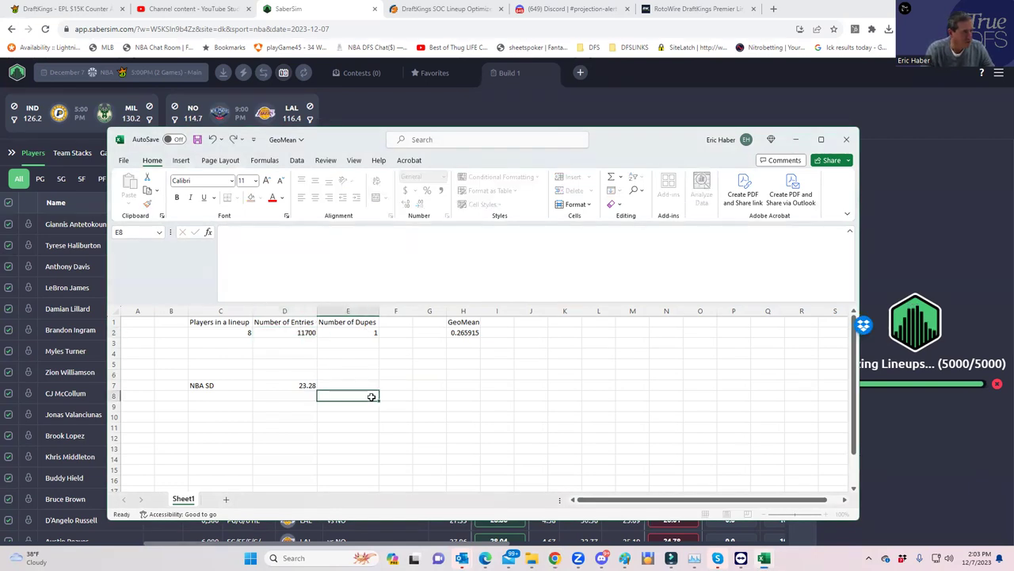
click(795, 145)
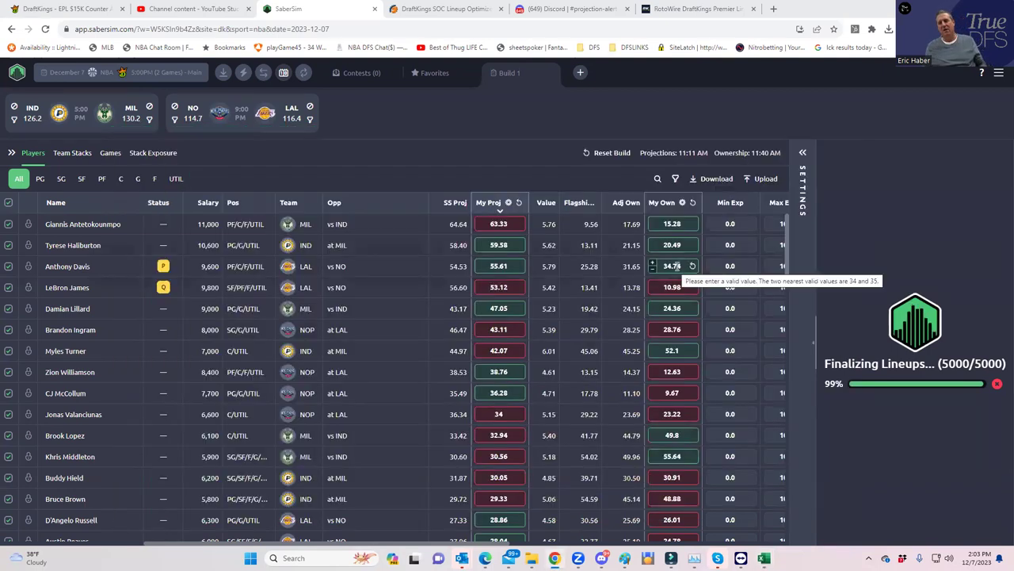
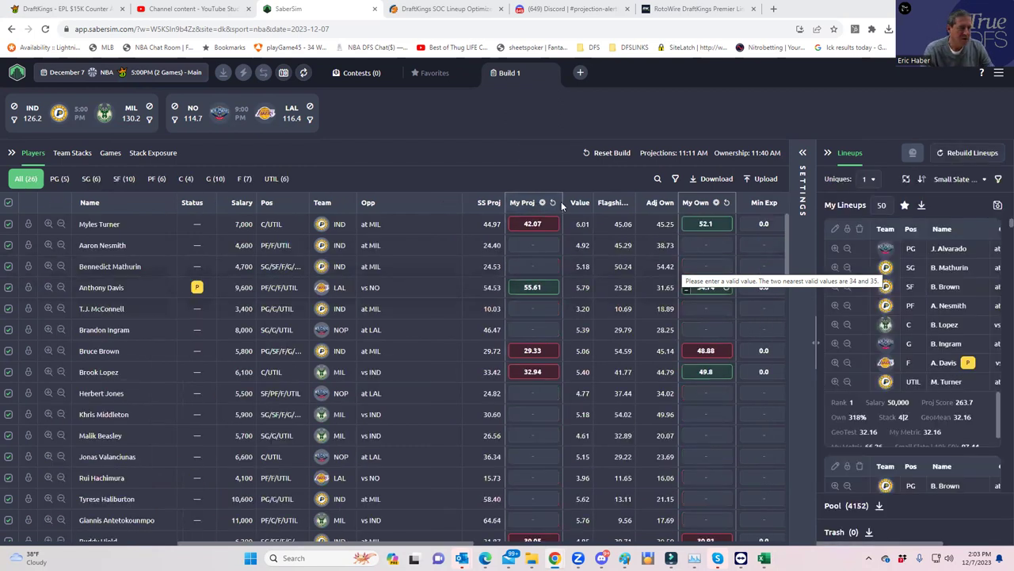
- Expand the build settings and set the uniques for the built lineups to 3
click(804, 154)
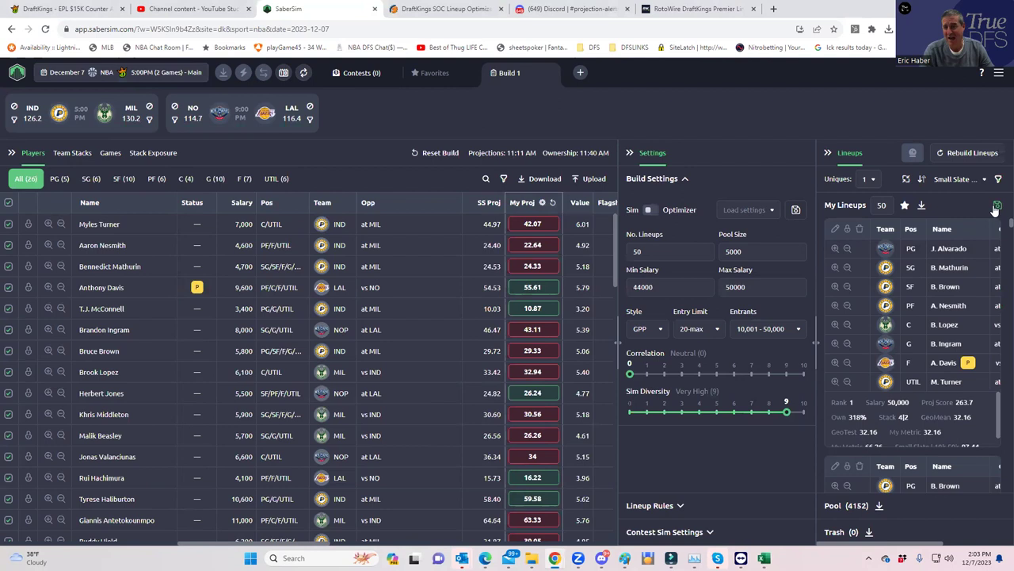
click(865, 182)
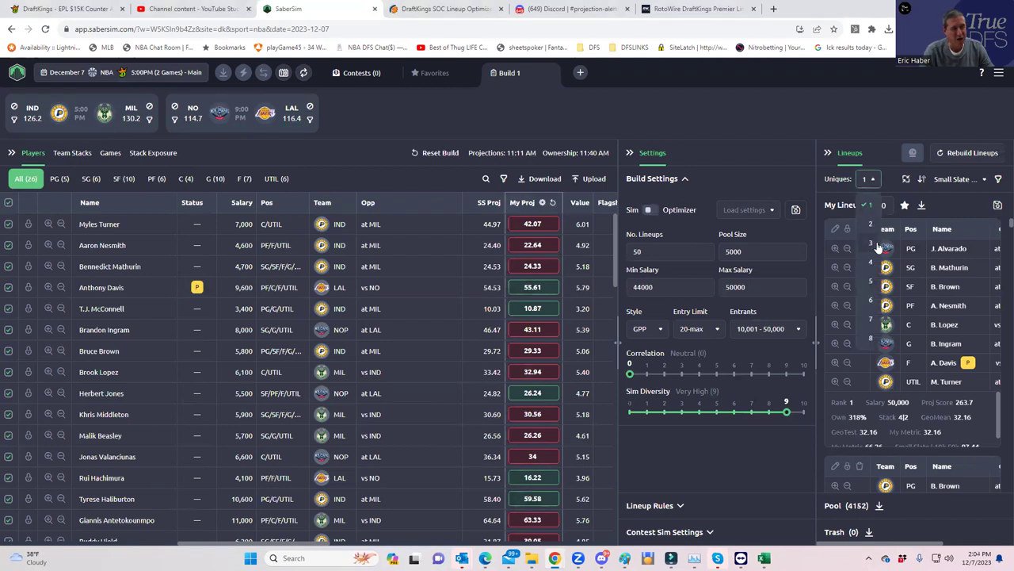
click(870, 225)
click(872, 180)
click(876, 248)
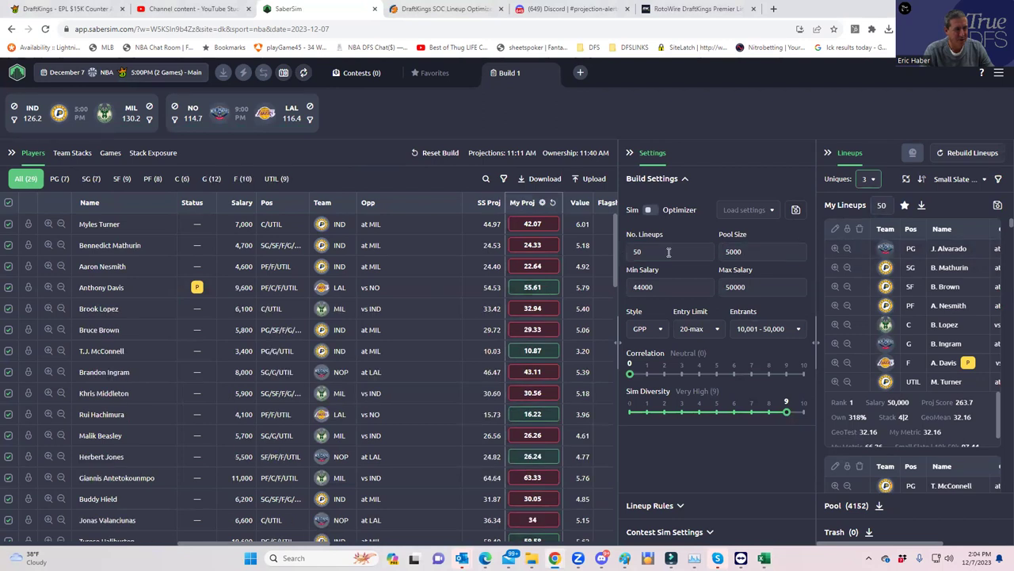
- Start saving the 50 lineups, download the DraftKings entries template, and upload DKEntries - 2023-12-07T140409.598 as the entries file
click(996, 204)
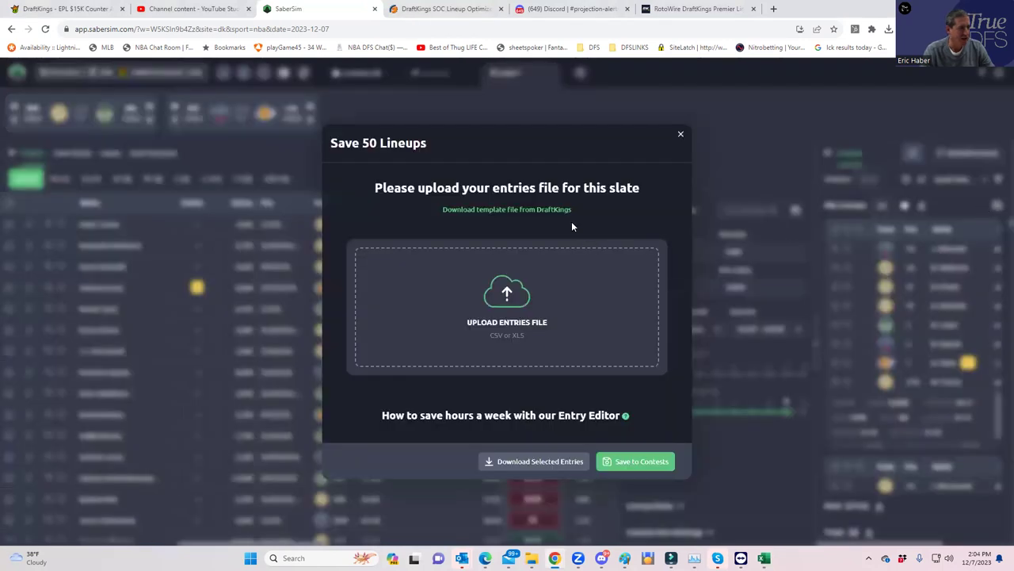
click(514, 210)
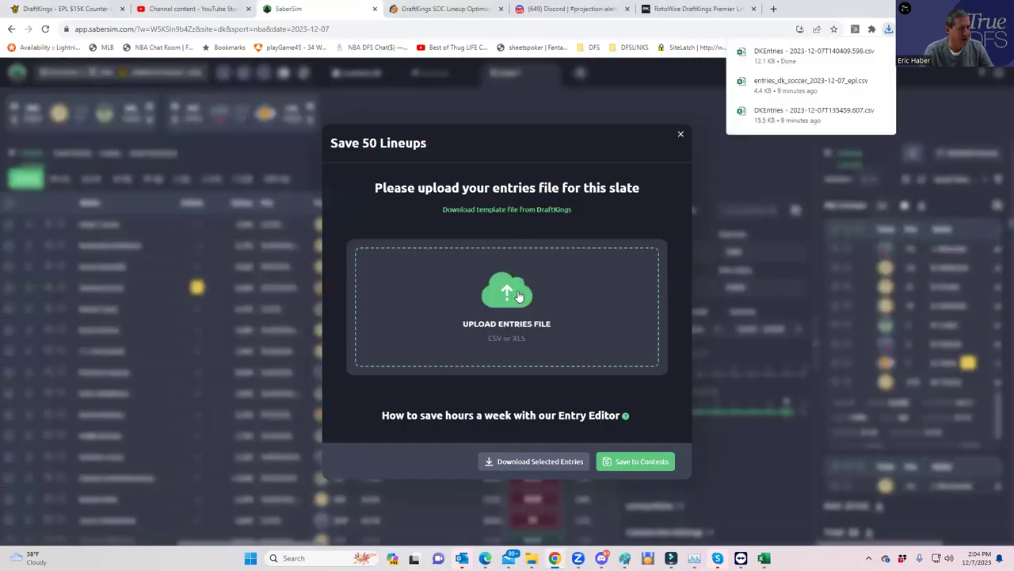
click(403, 263)
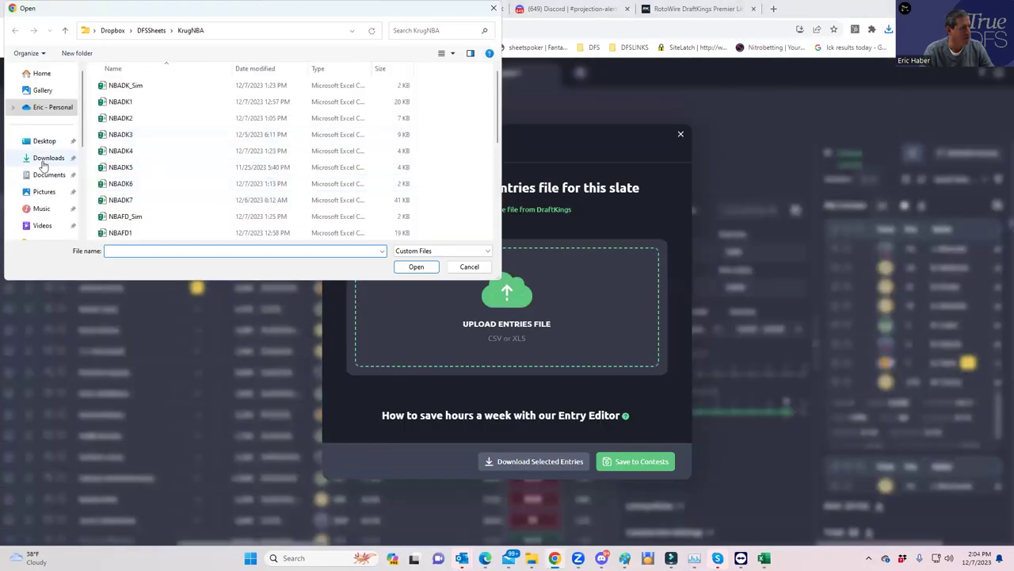
click(48, 159)
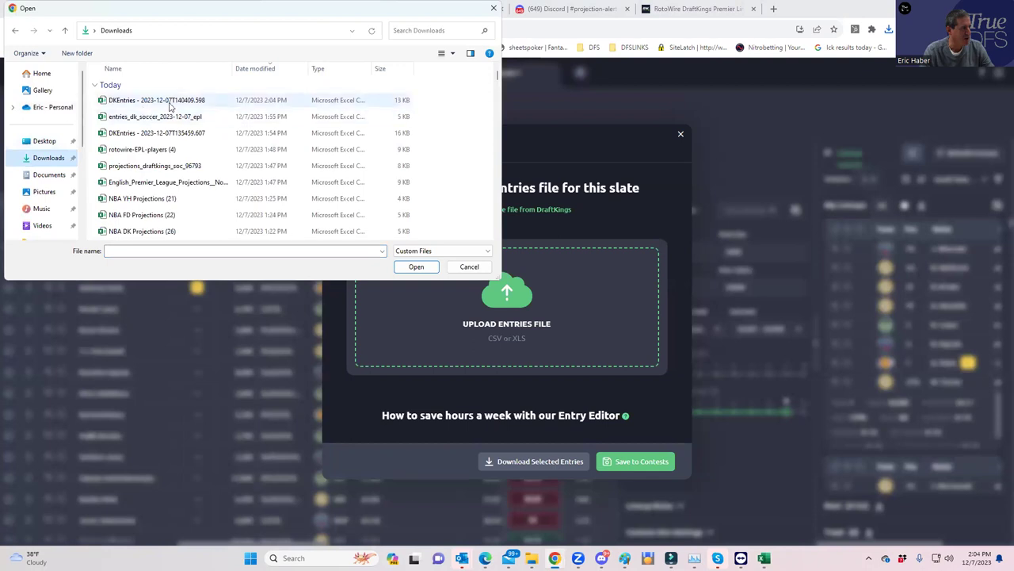
click(159, 100)
click(416, 267)
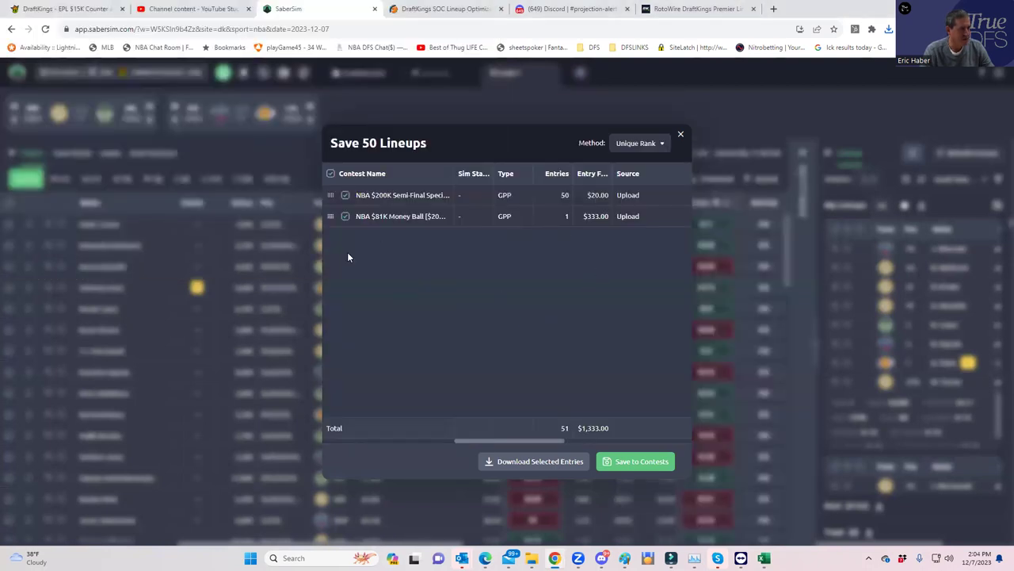
- Save the lineups to both NBA contests, duplicating lineups to fill all entries, and download the filled entries file
click(623, 463)
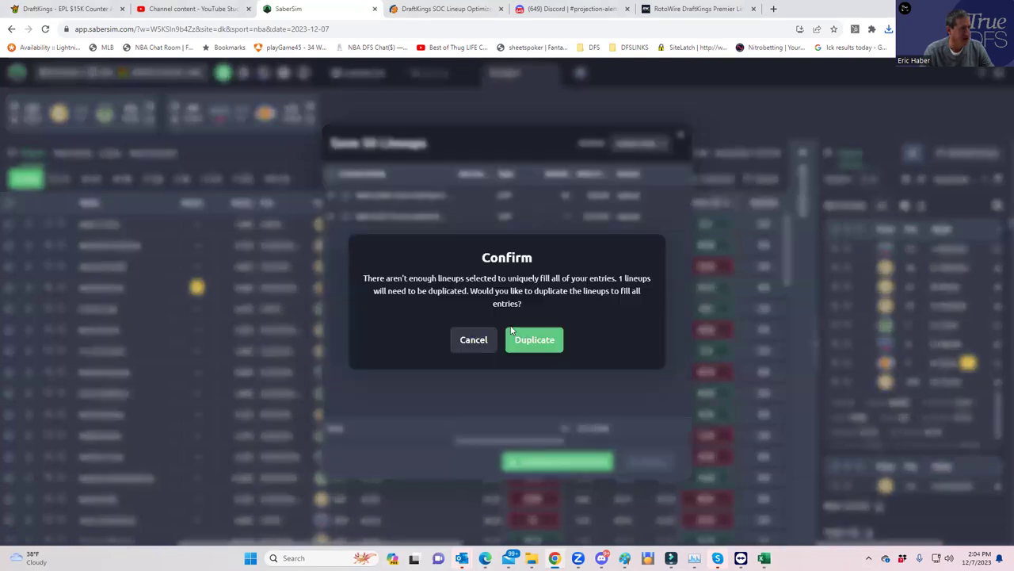
click(531, 341)
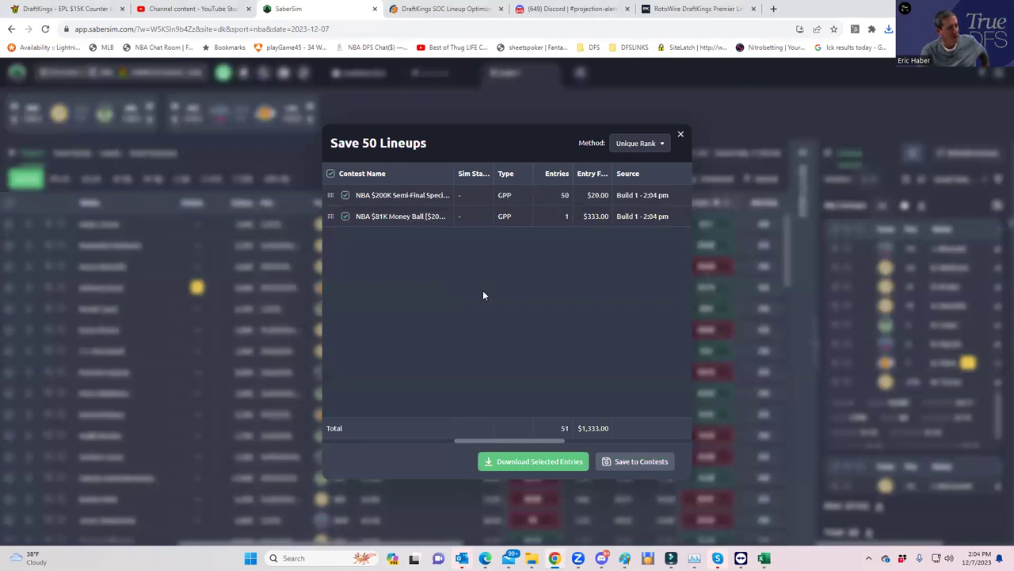
click(680, 134)
click(223, 72)
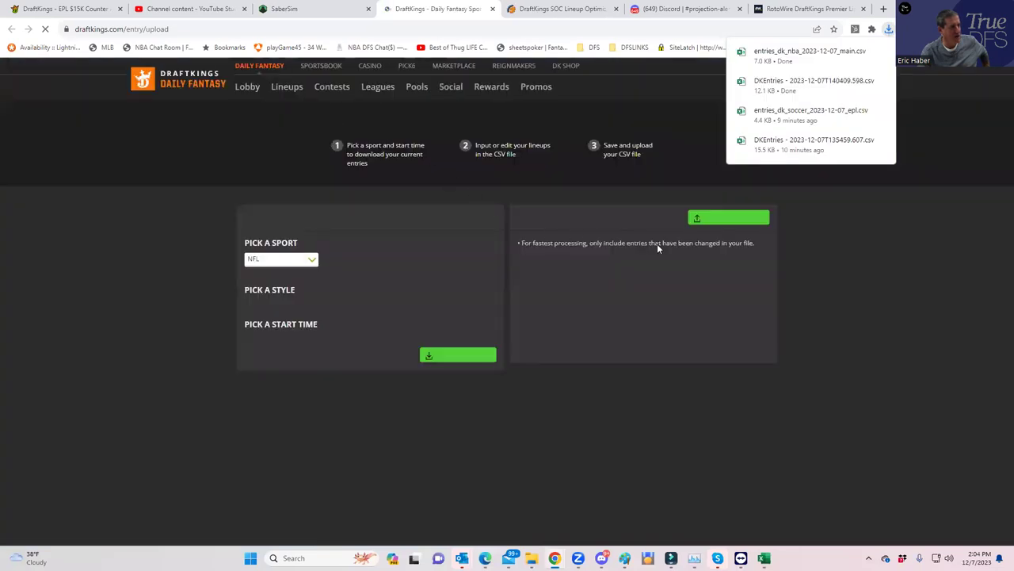
- Upload entries_dk_nba_2023-12-07_main as the edited entries CSV on the DraftKings page
click(727, 222)
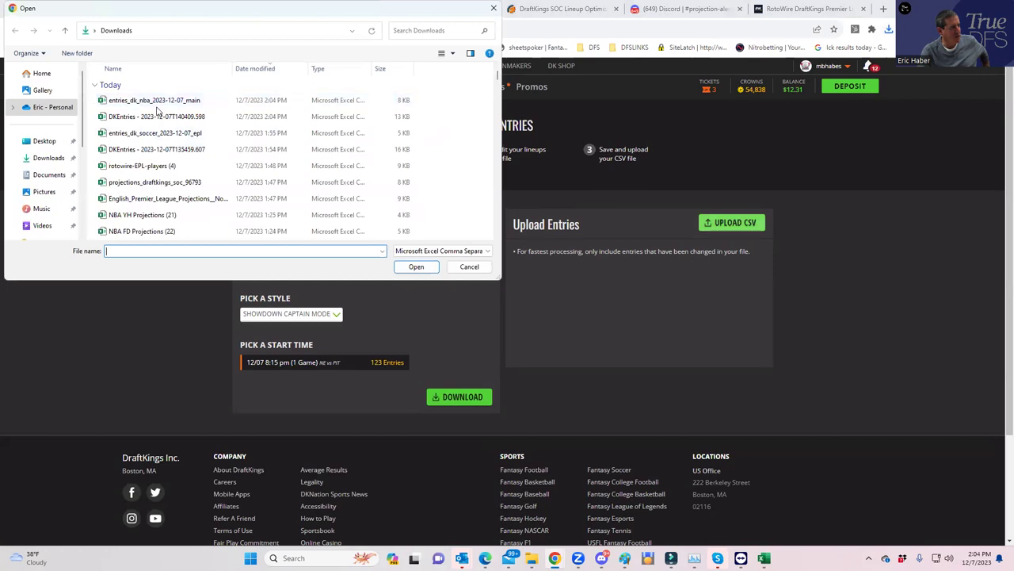
click(159, 100)
click(404, 269)
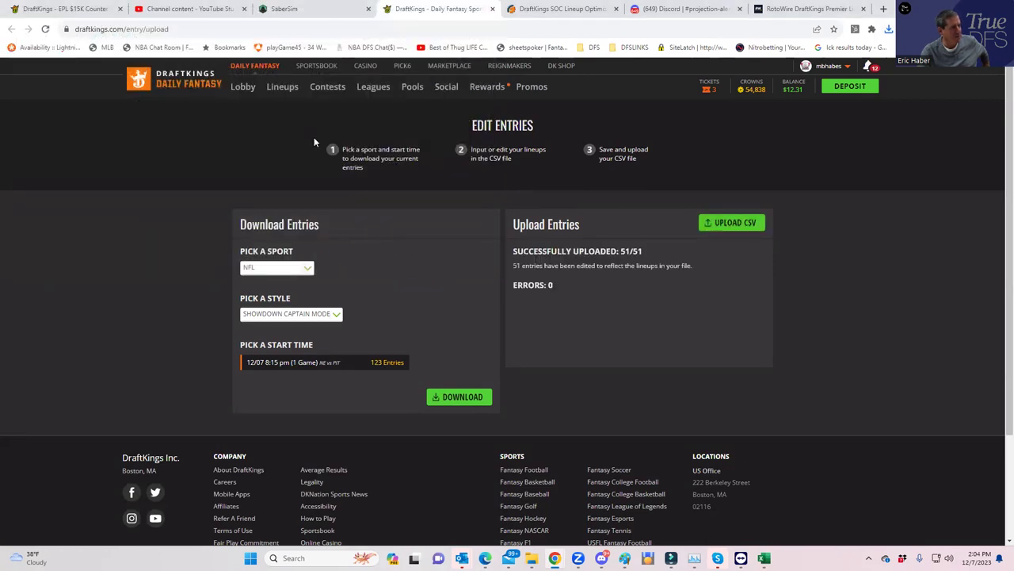
- Show only the upcoming NBA lineups on the DraftKings Lineups page and check Anthony Davis's player news
click(283, 87)
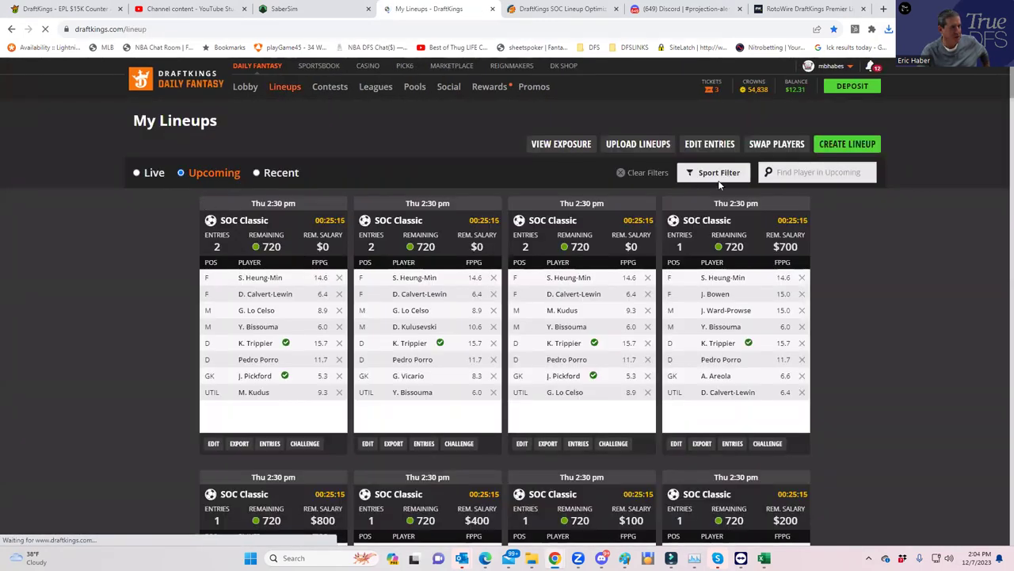
click(723, 172)
click(694, 198)
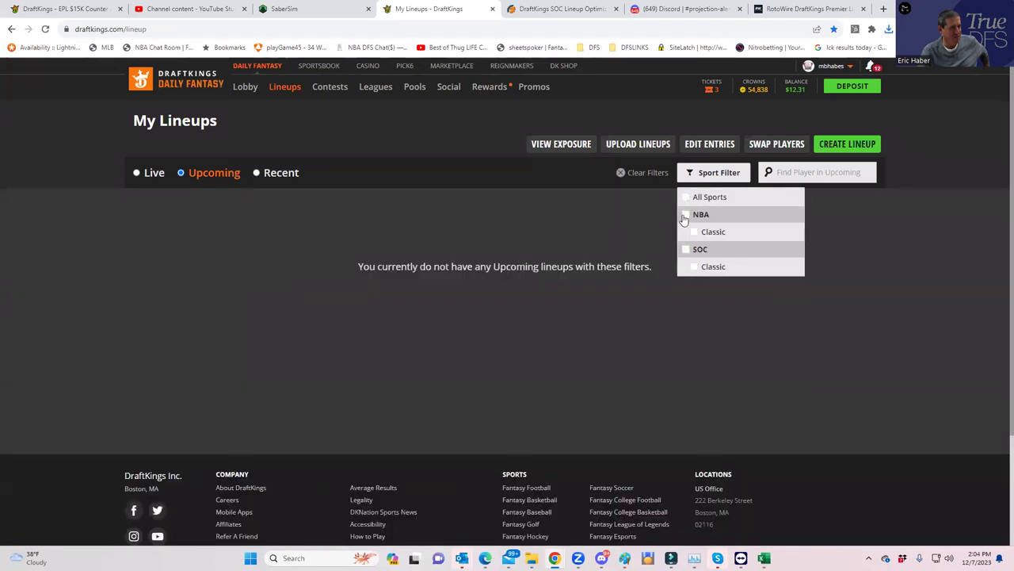
click(686, 215)
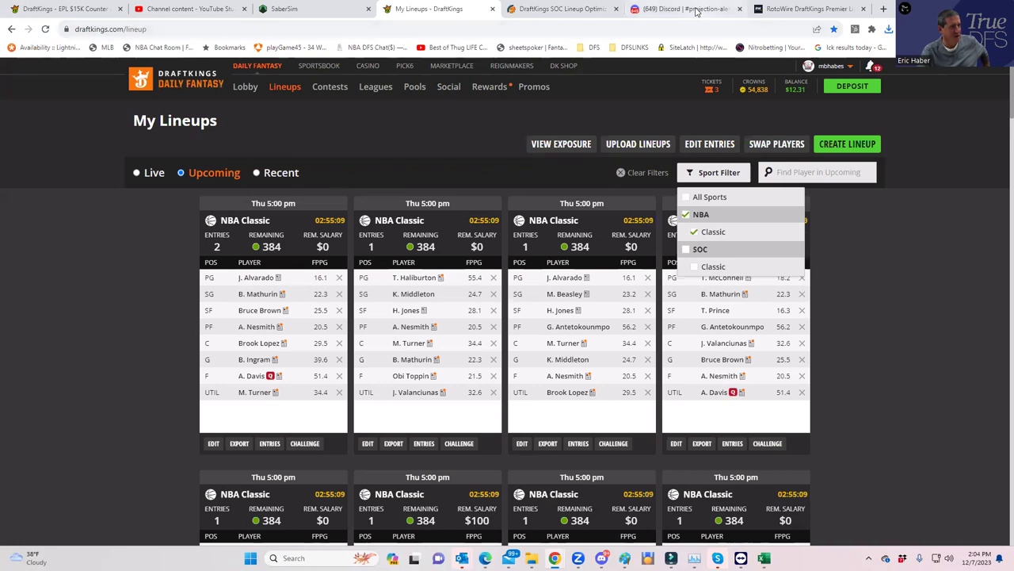
click(254, 382)
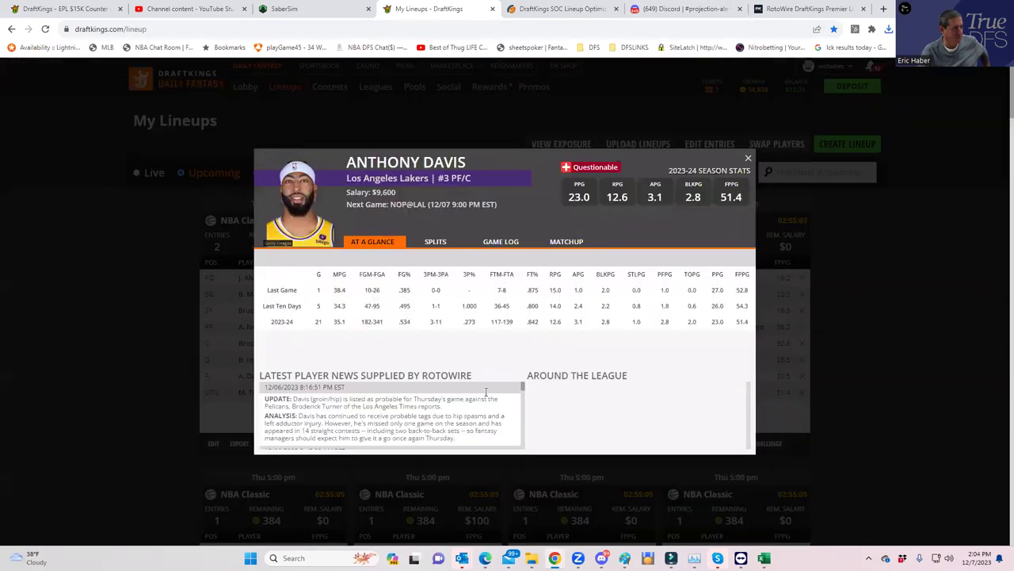
click(747, 158)
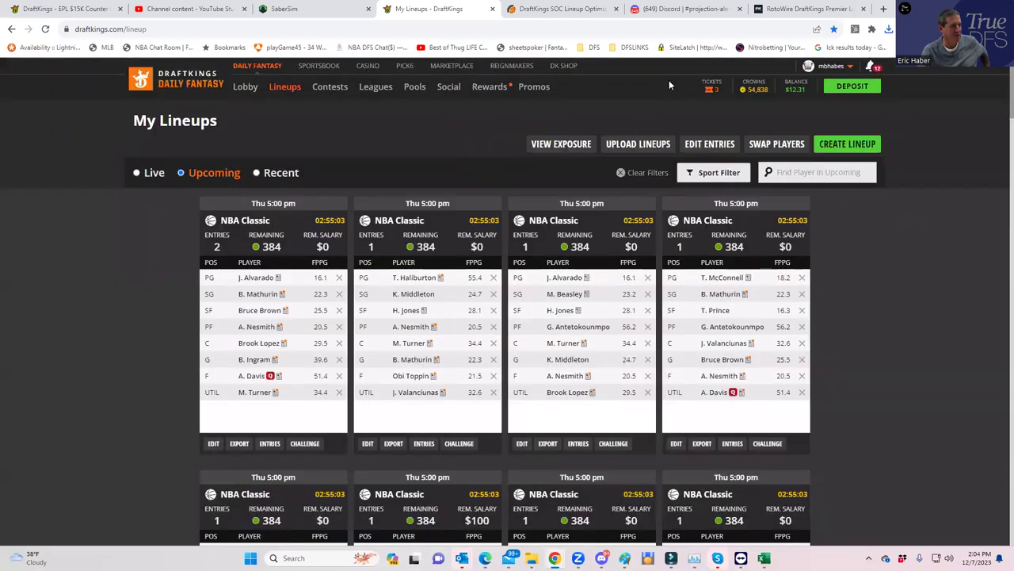
- In SaberSim, add a contest sim for the NBA $200K Semi-Final Special using Flagship MME field lineups and 100000 sims
click(309, 9)
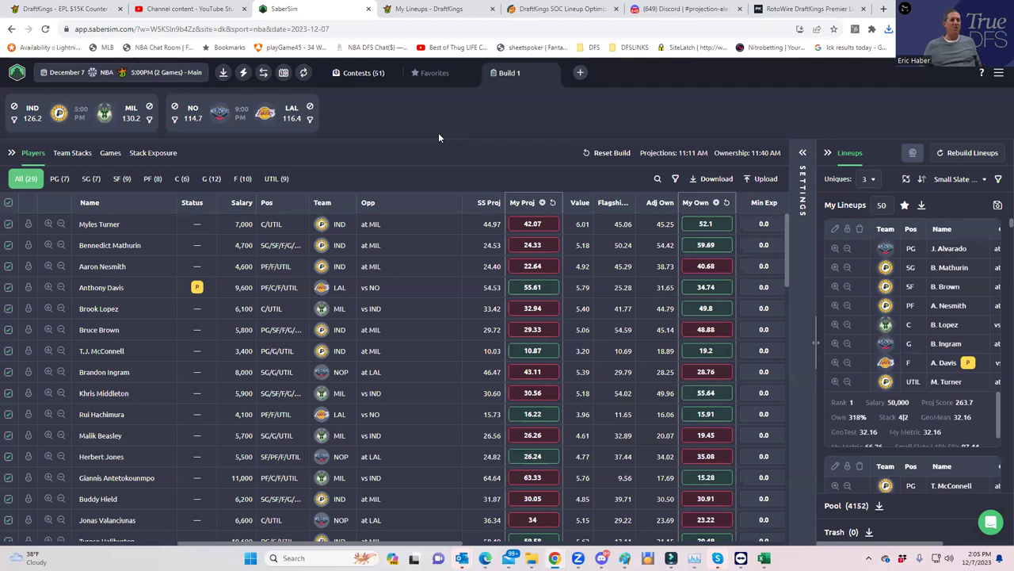
click(357, 73)
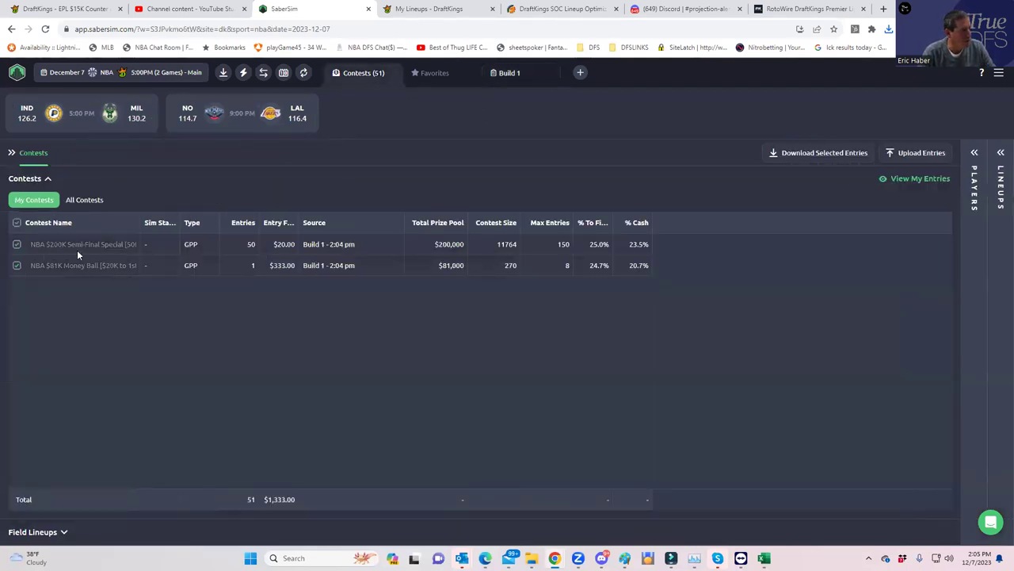
mouse_move(77, 244)
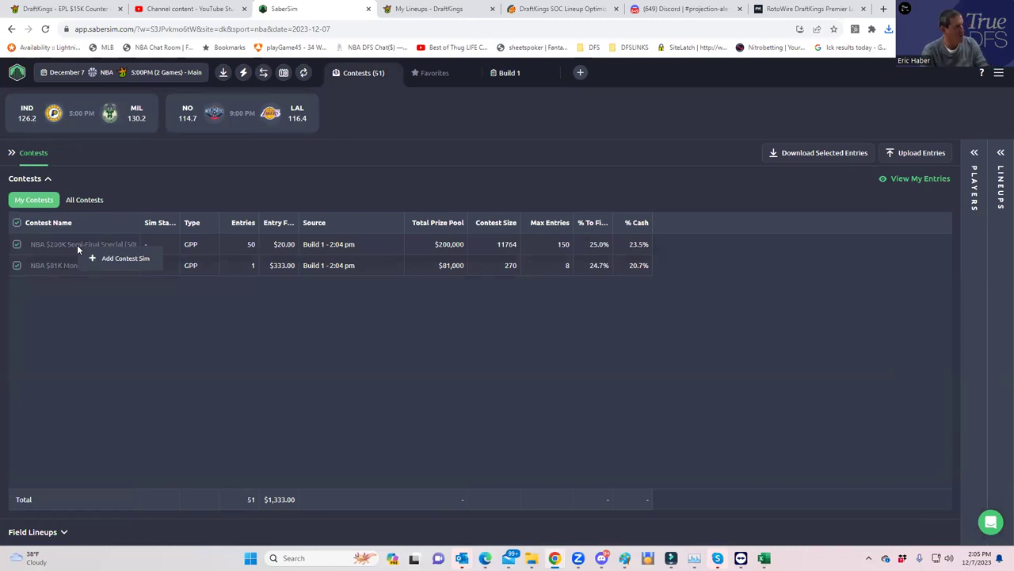
click(123, 259)
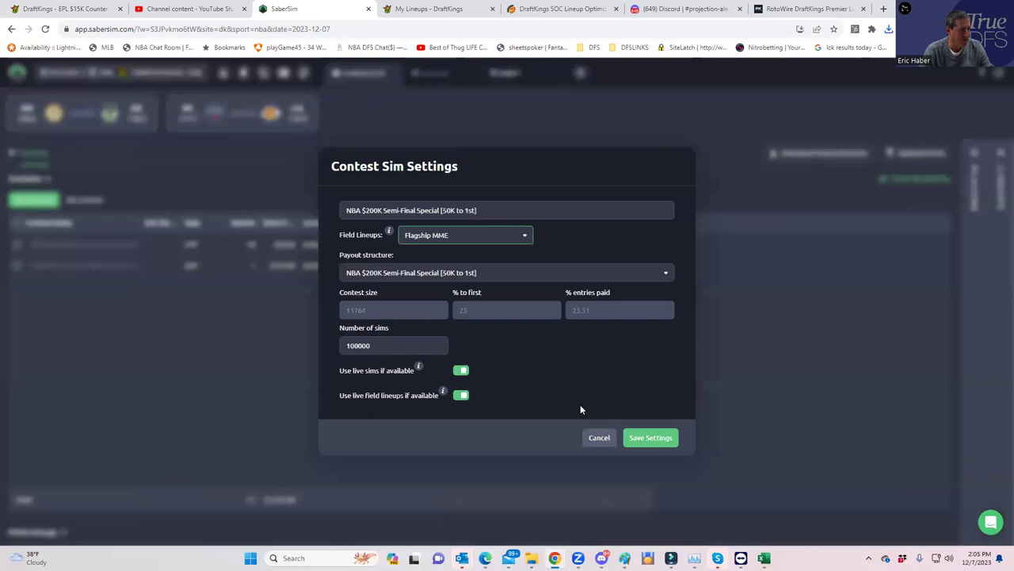
click(643, 438)
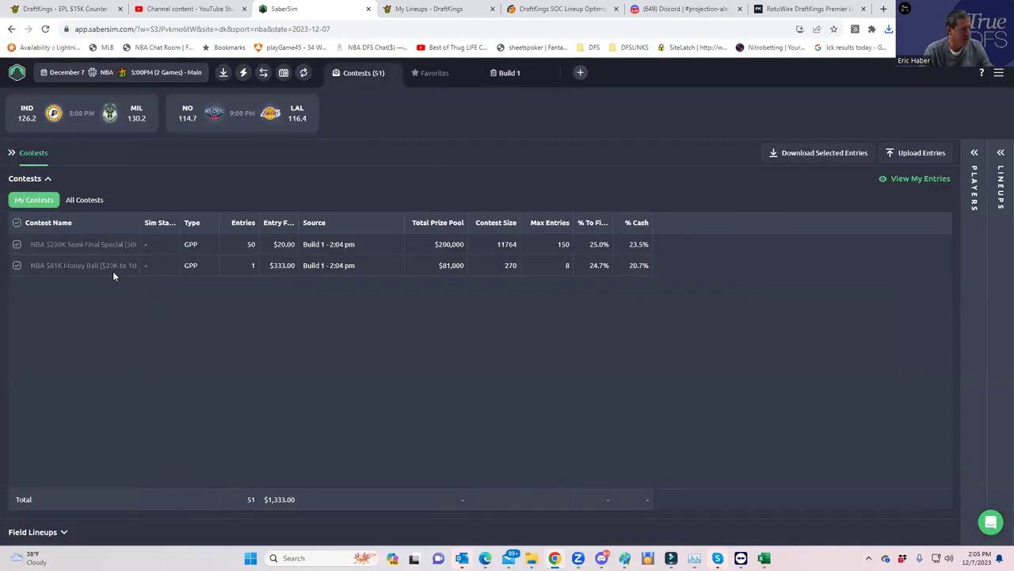
- Add a contest sim for the NBA $81K Money Ball using High Stakes 20-Max field lineups and 100000 sims
right_click(67, 268)
click(133, 287)
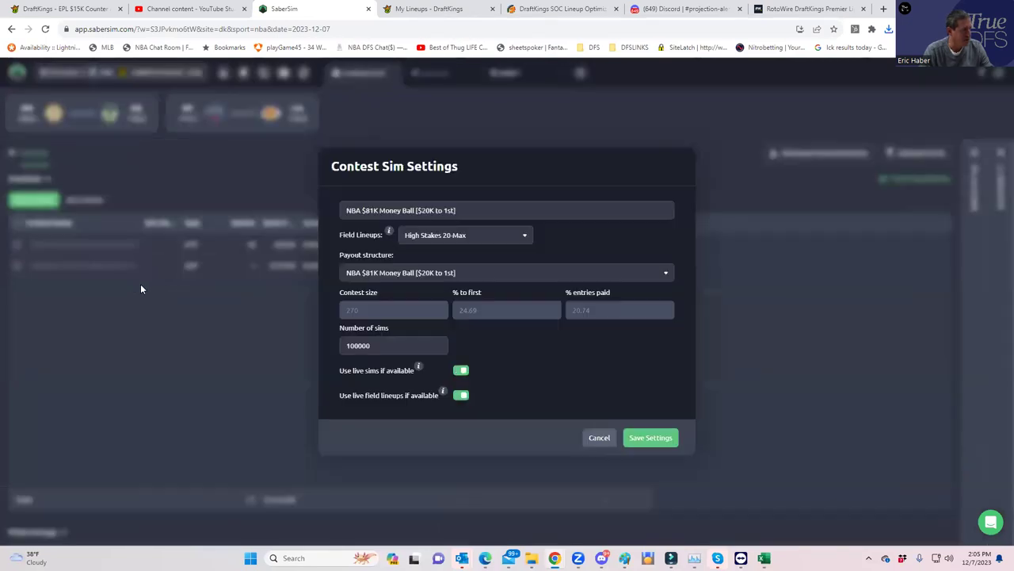
click(655, 438)
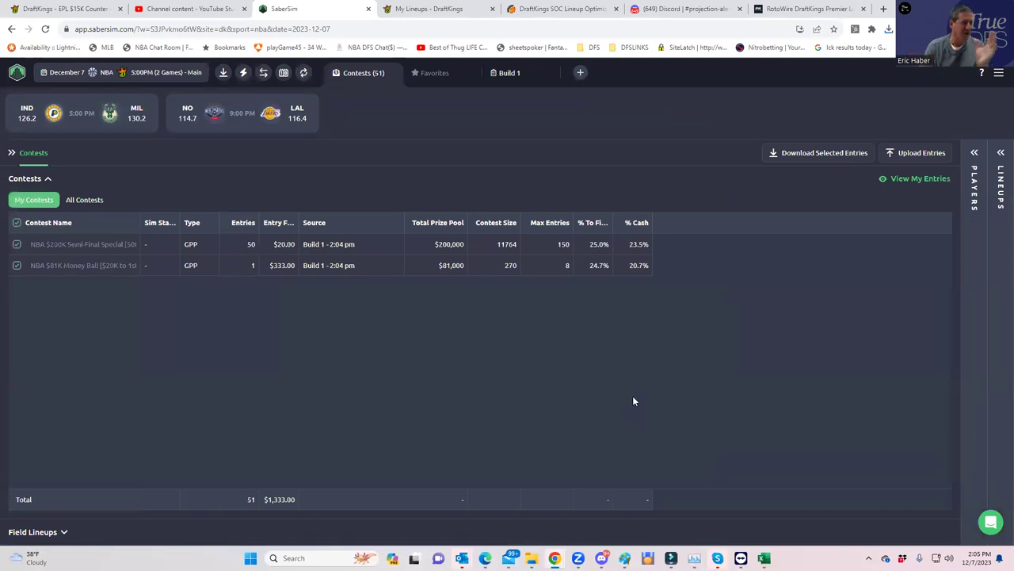
- Enable both NBA contest sims for Build 1 and run the contest sim on its lineups
click(976, 157)
click(1000, 153)
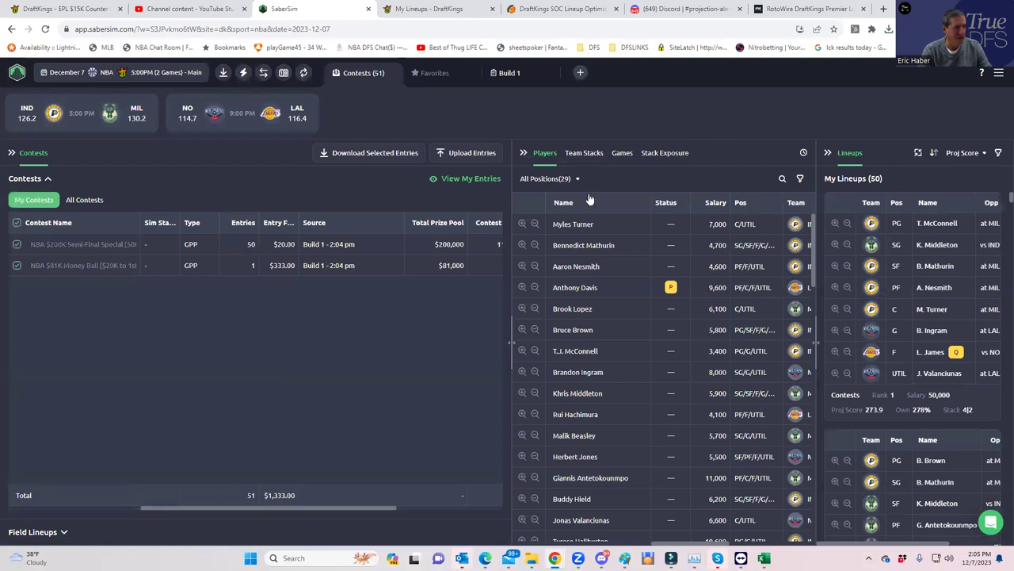
click(511, 72)
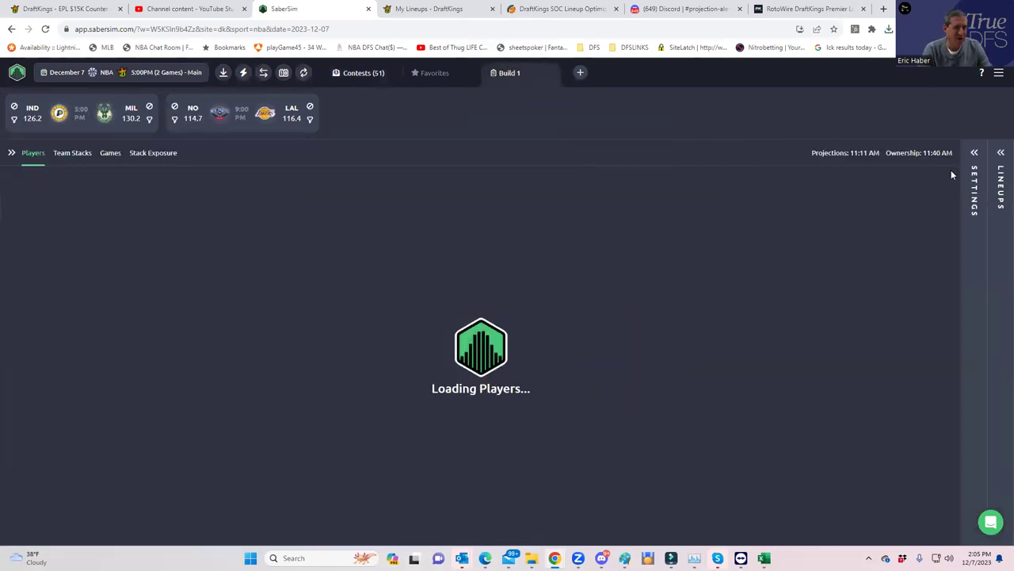
click(975, 157)
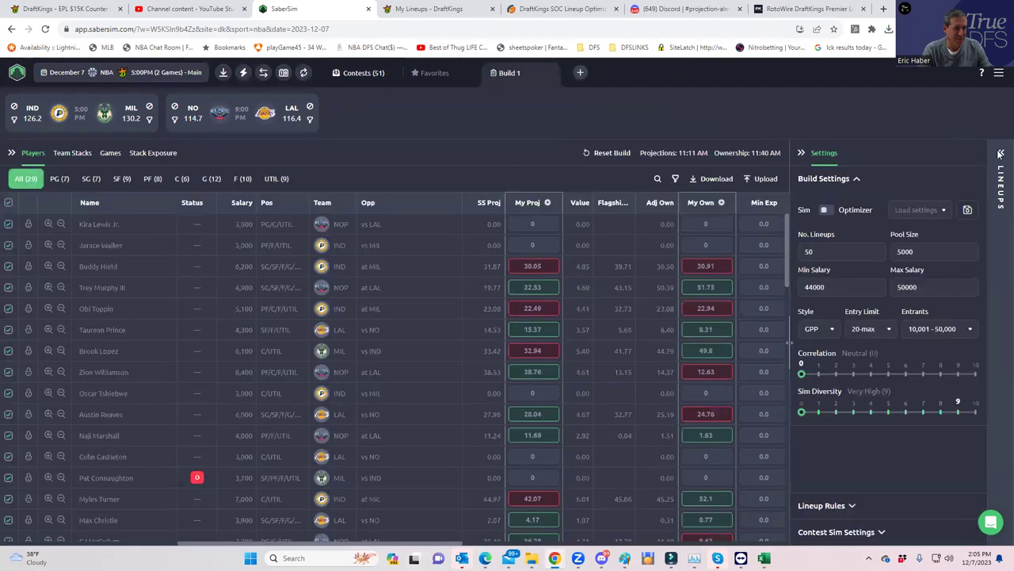
click(1000, 153)
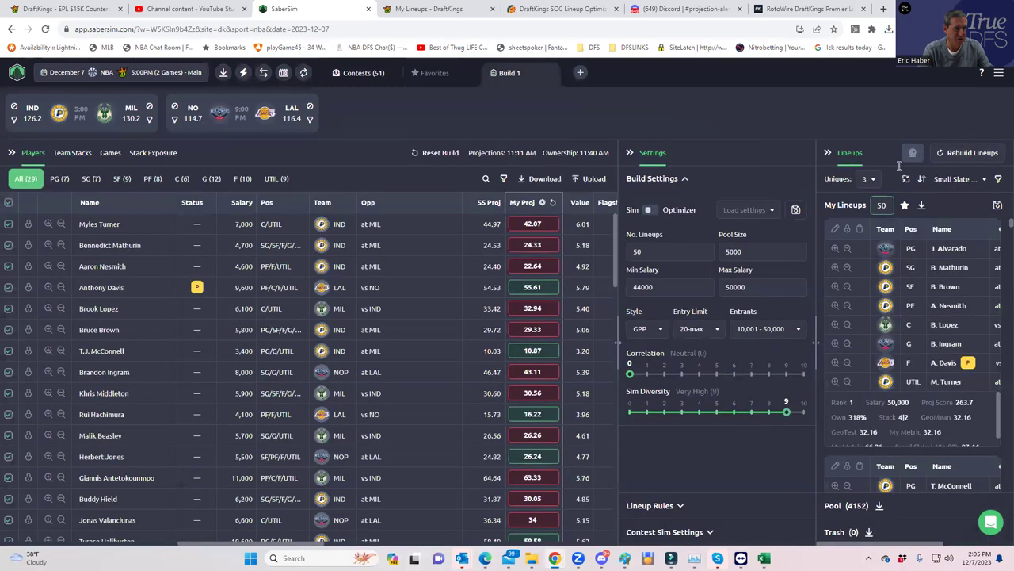
click(712, 533)
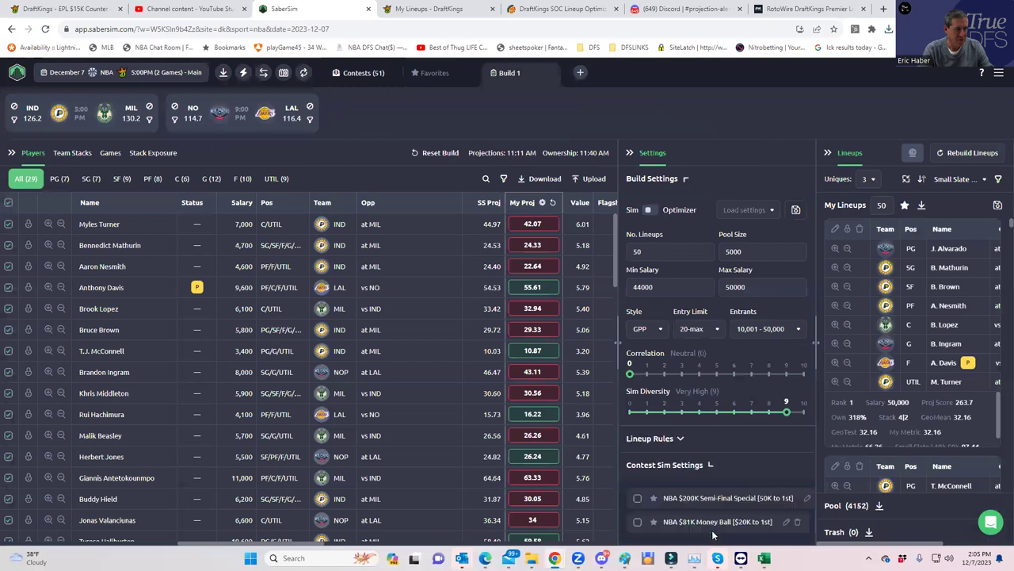
click(638, 266)
click(638, 289)
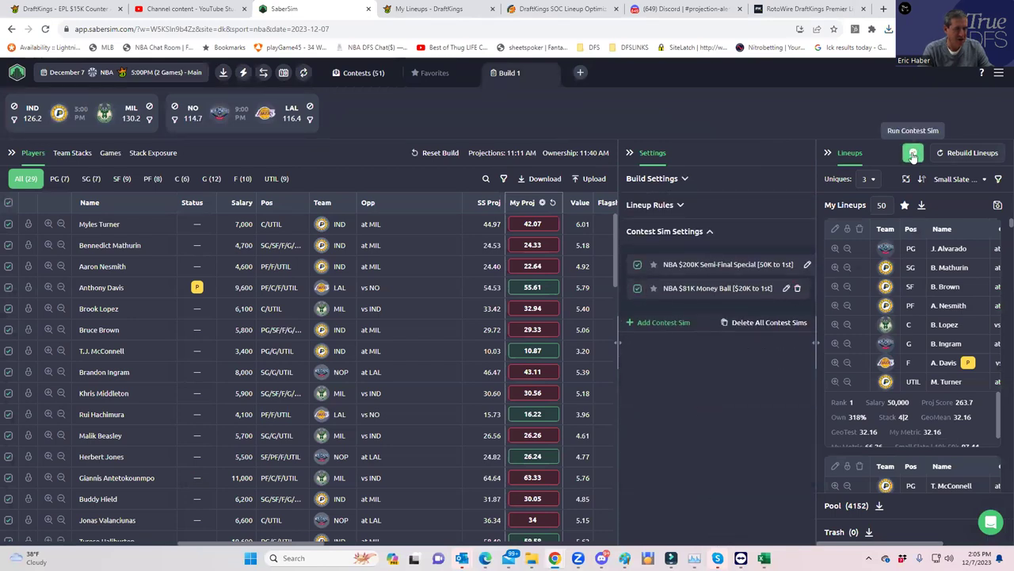
click(912, 155)
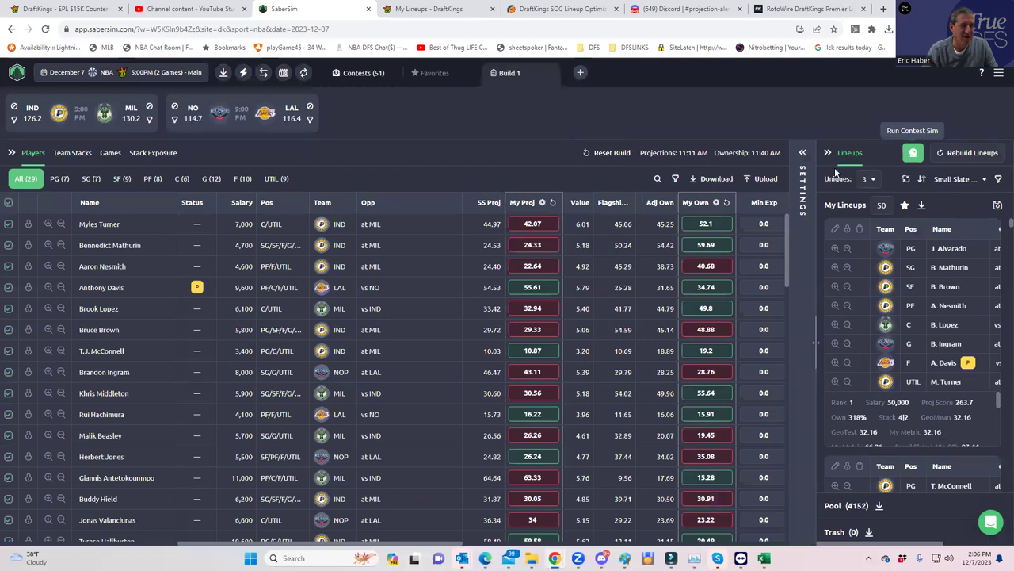
- Look over the SaberScore sorting options and sort the built lineups by Proj Score
click(948, 180)
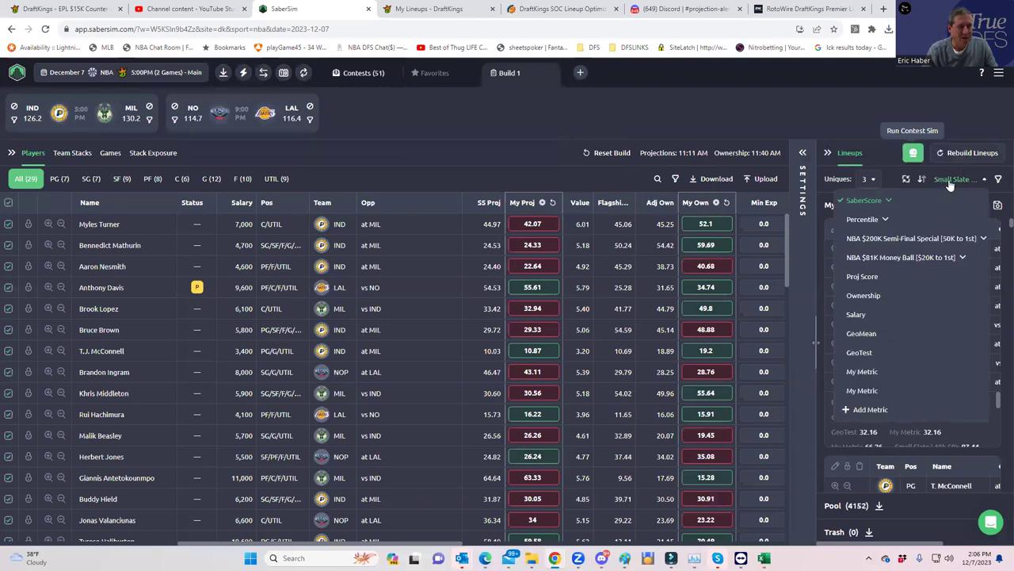
click(882, 202)
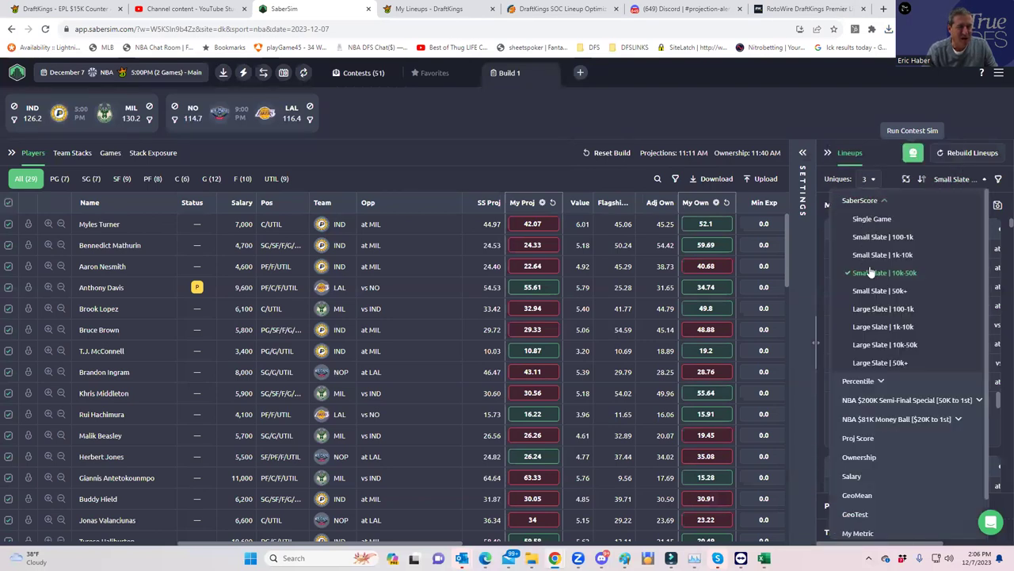
click(889, 202)
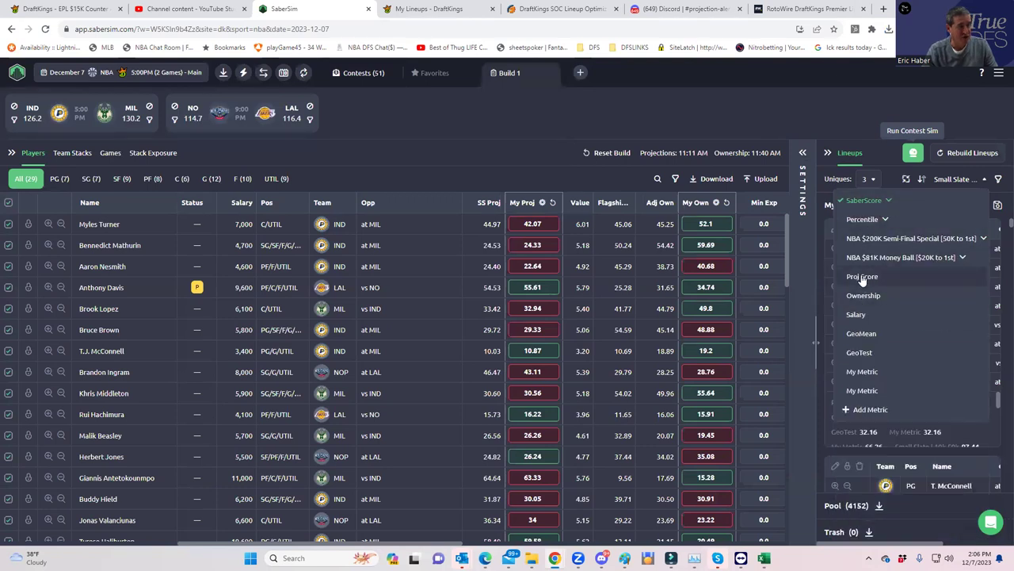
click(862, 277)
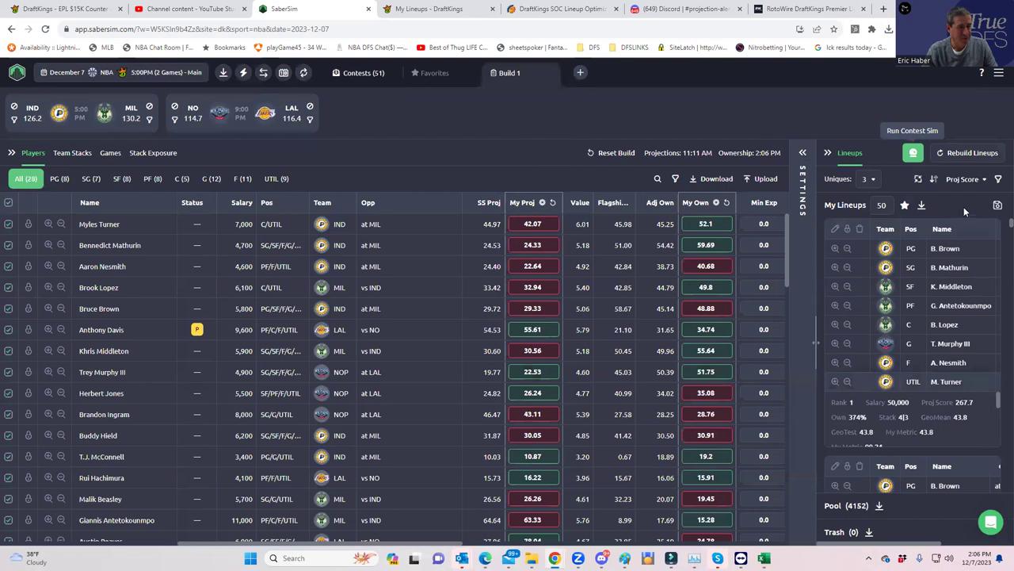
- Sort the built lineups by RAROI for the NBA $200K Semi-Final Special and review the top lineups and player exposures
click(963, 179)
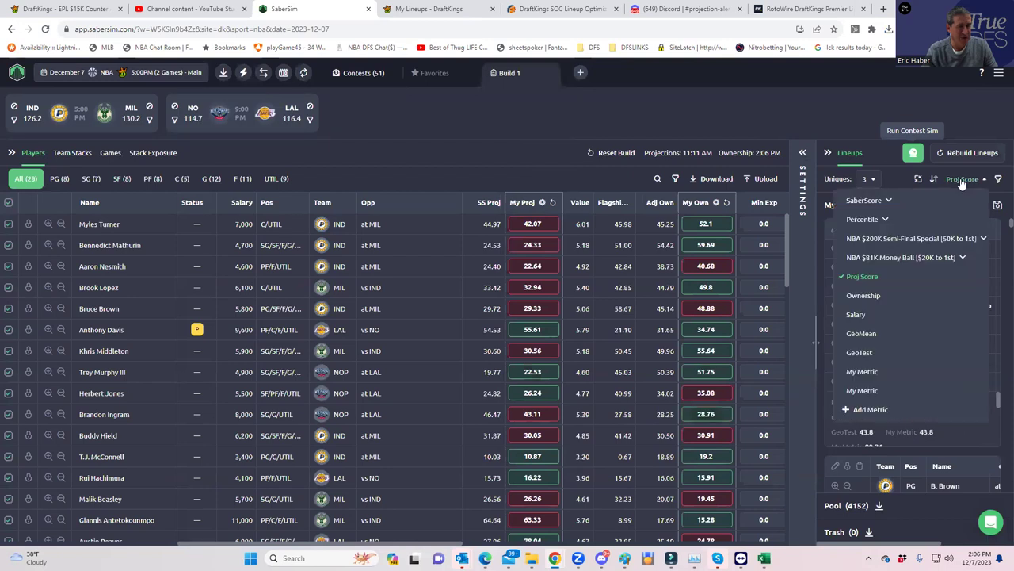
click(932, 241)
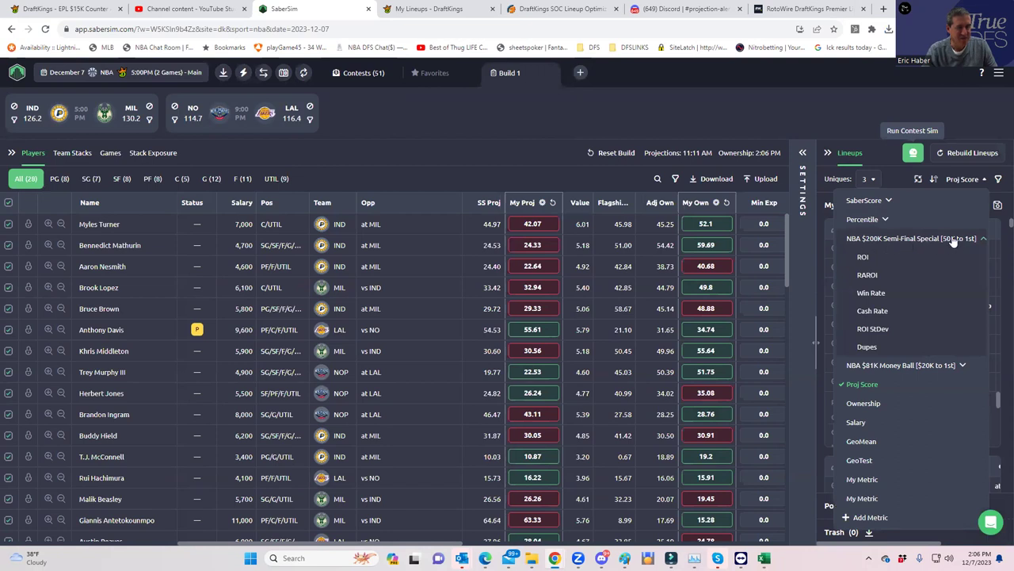
click(867, 275)
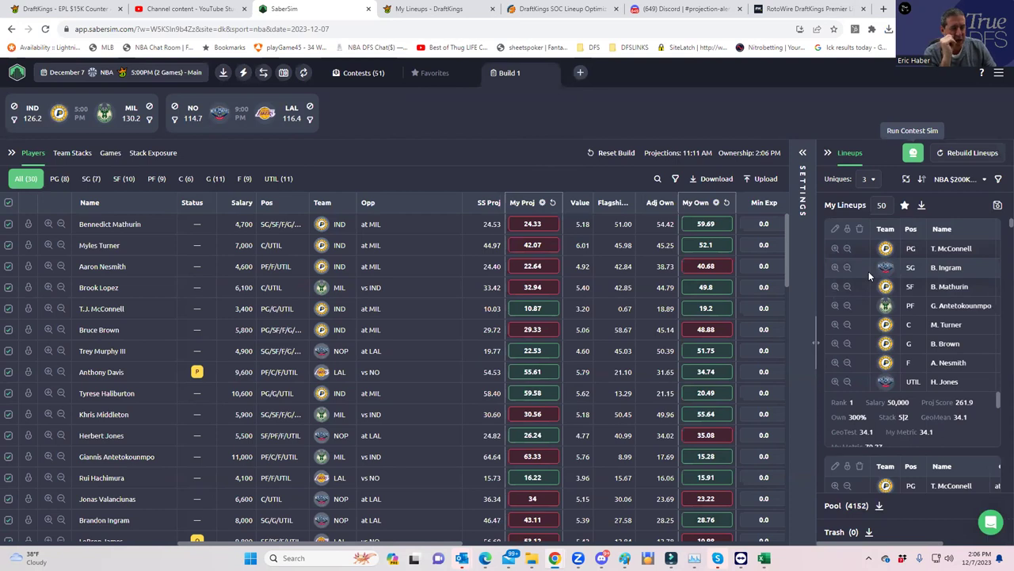
scroll(898, 285, down, 3)
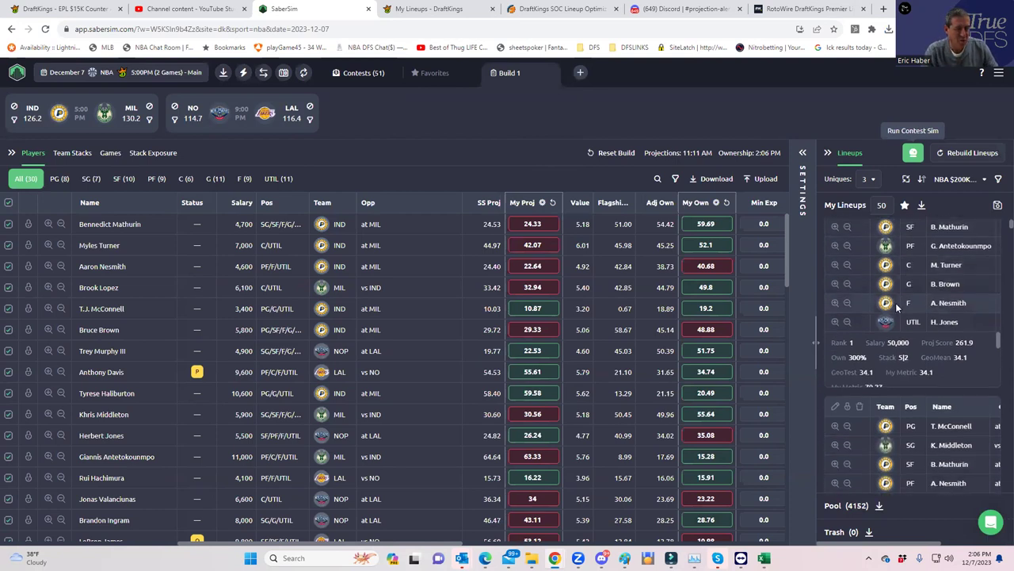
scroll(898, 295, up, 1)
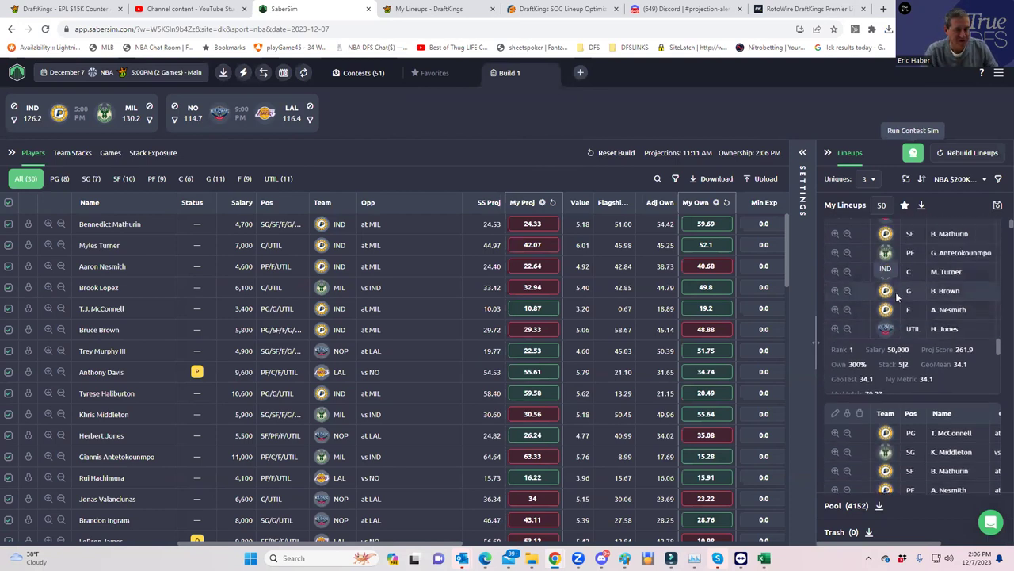
scroll(898, 295, up, 1)
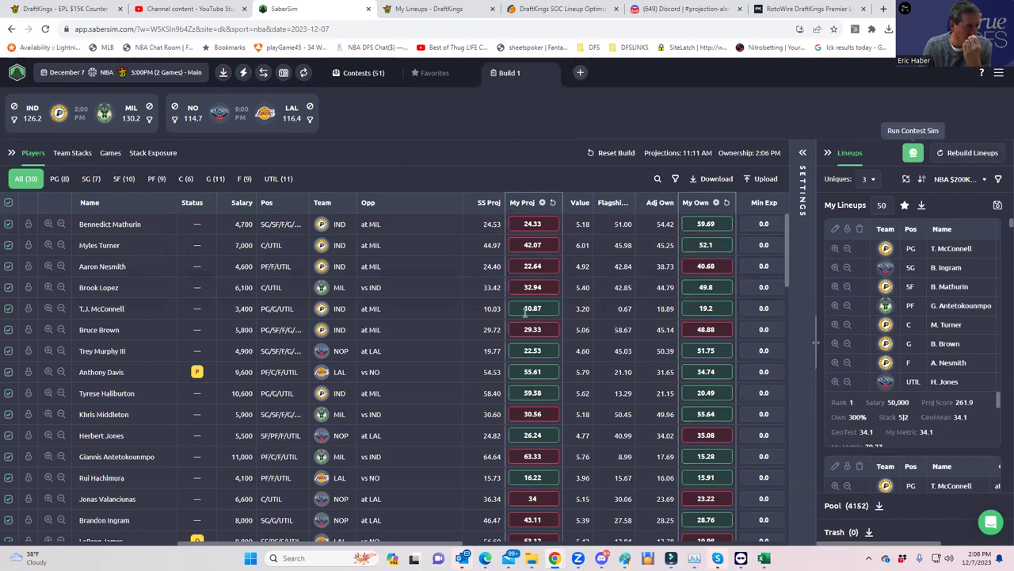
drag(430, 546, 691, 225)
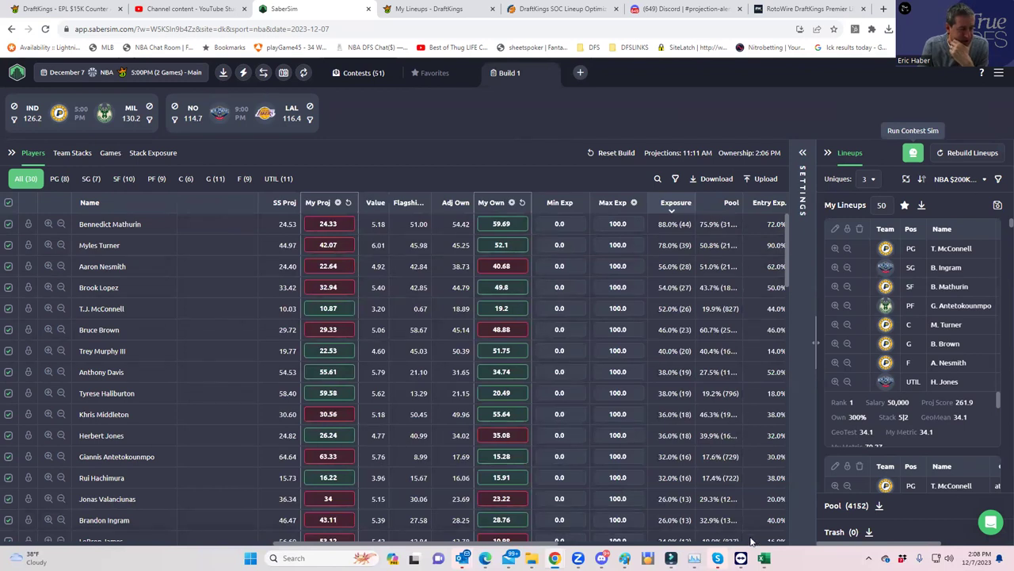
- Switch to the GeoMean workbook in Excel and examine the players, entries and dupes inputs and the GeoMean formula
mouse_move(764, 557)
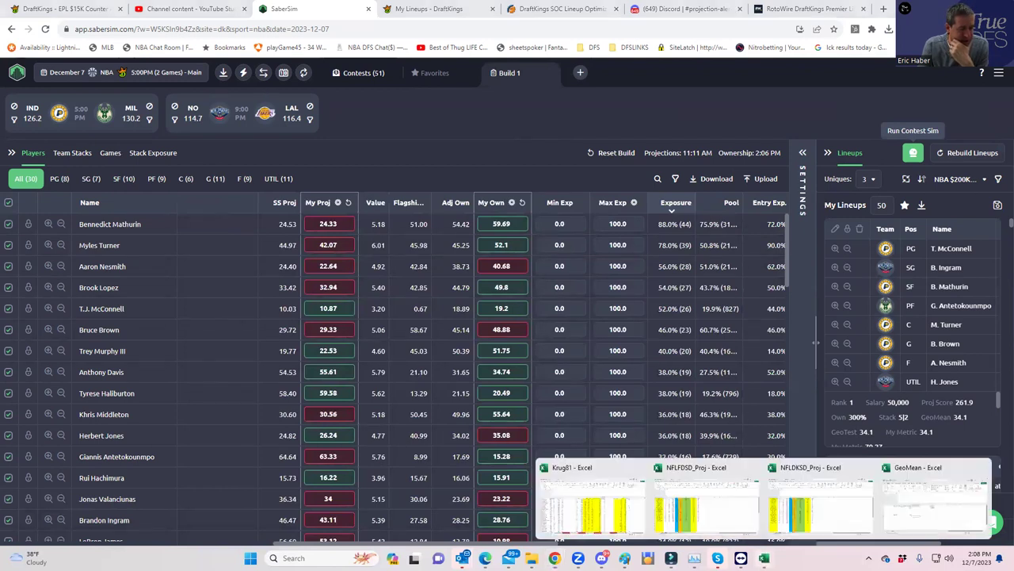
click(896, 513)
click(344, 359)
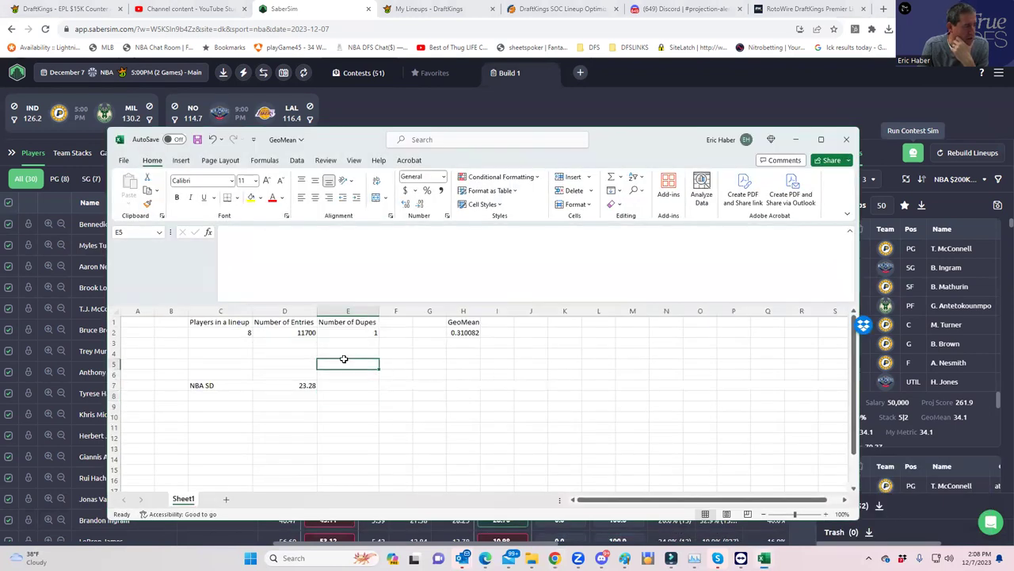
click(249, 333)
click(310, 333)
click(378, 332)
text(1)
click(238, 332)
click(366, 332)
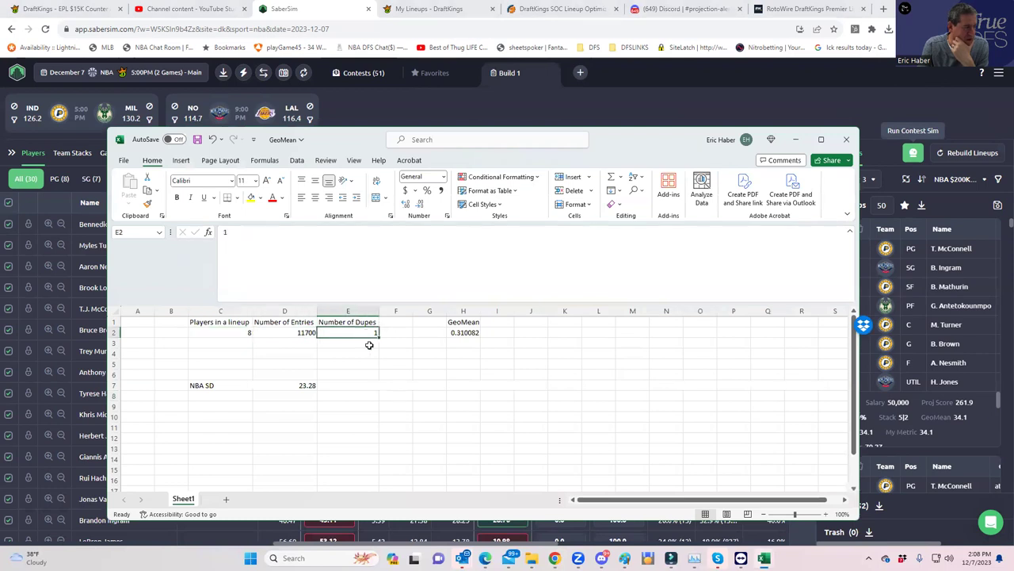
click(464, 332)
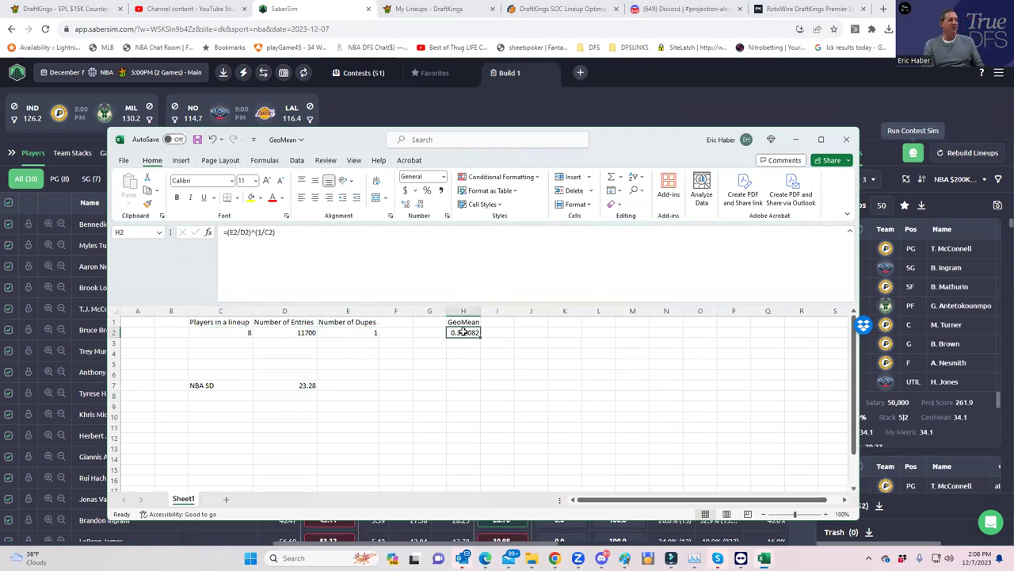
click(473, 355)
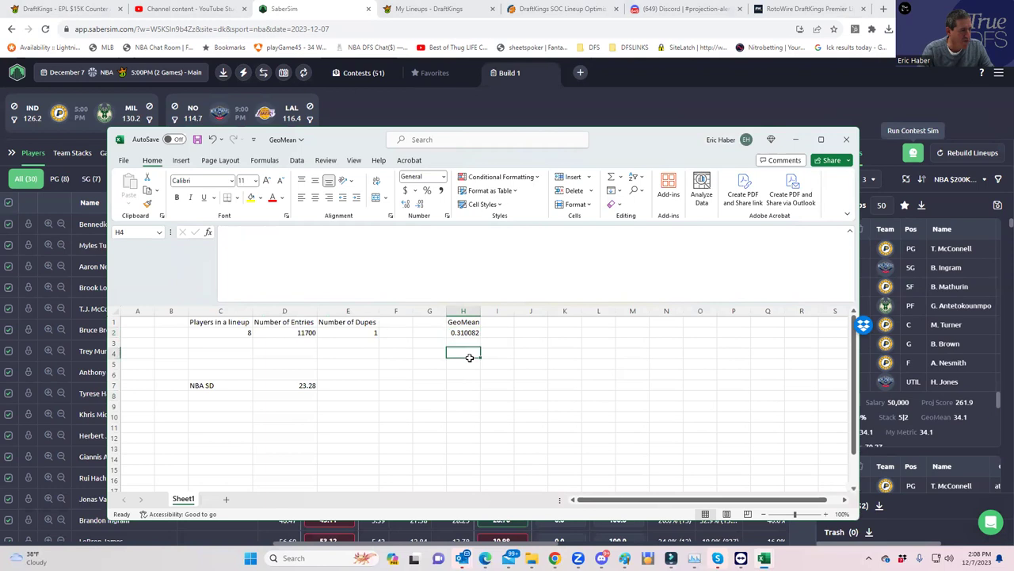
- Check the GeoMean cell's formula, then return to SaberSim and examine the GeoMean and contest sim results of the top-ranked lineups
click(467, 334)
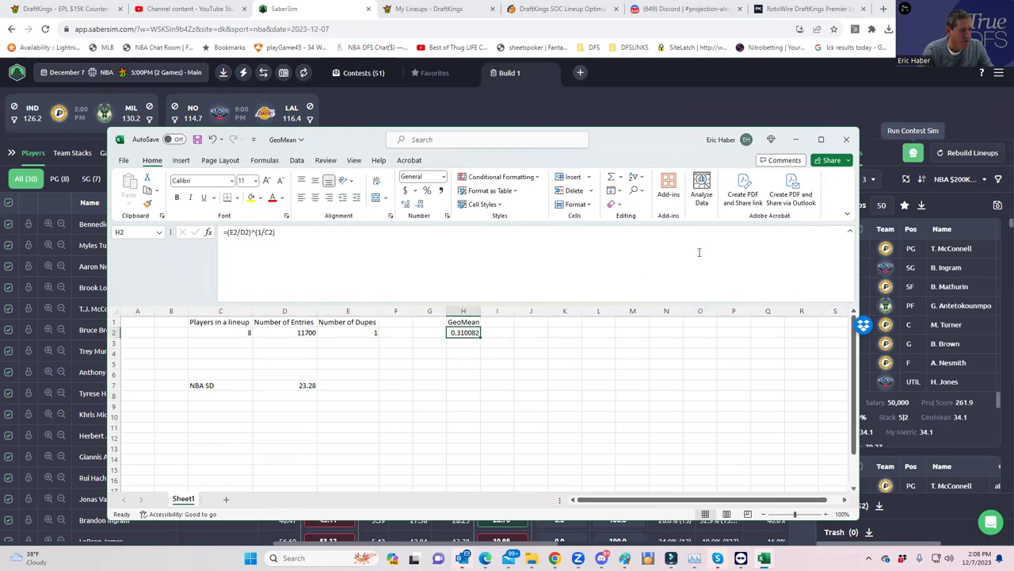
click(795, 141)
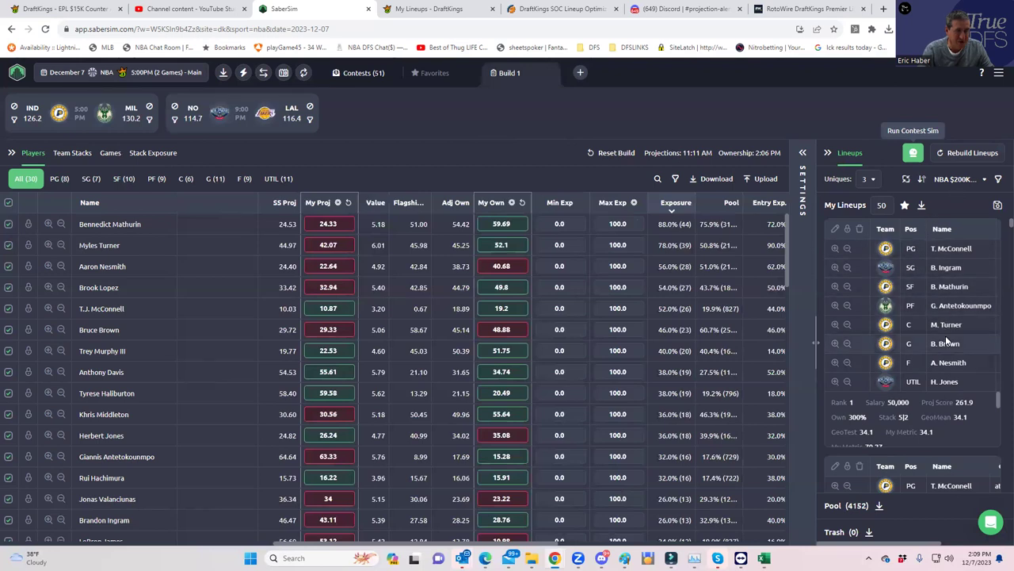
scroll(963, 400, down, 2)
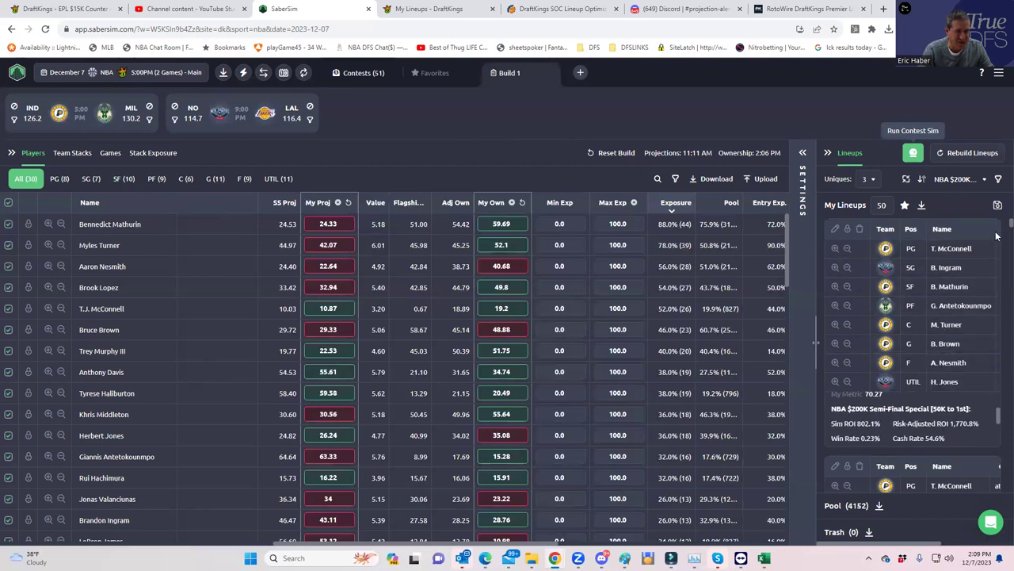
scroll(999, 229, down, 2)
scroll(999, 229, down, 2)
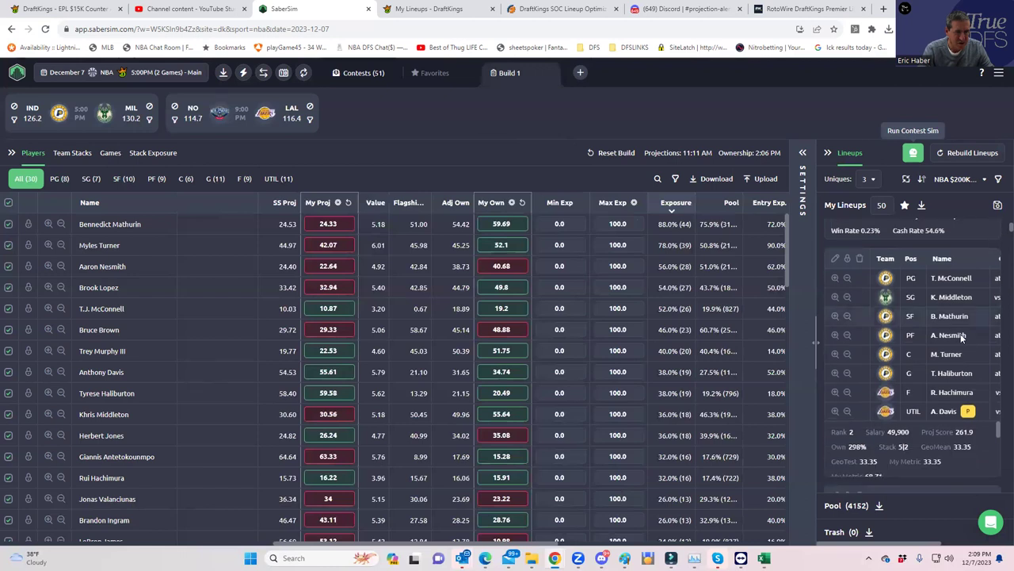
scroll(911, 476, right, 3)
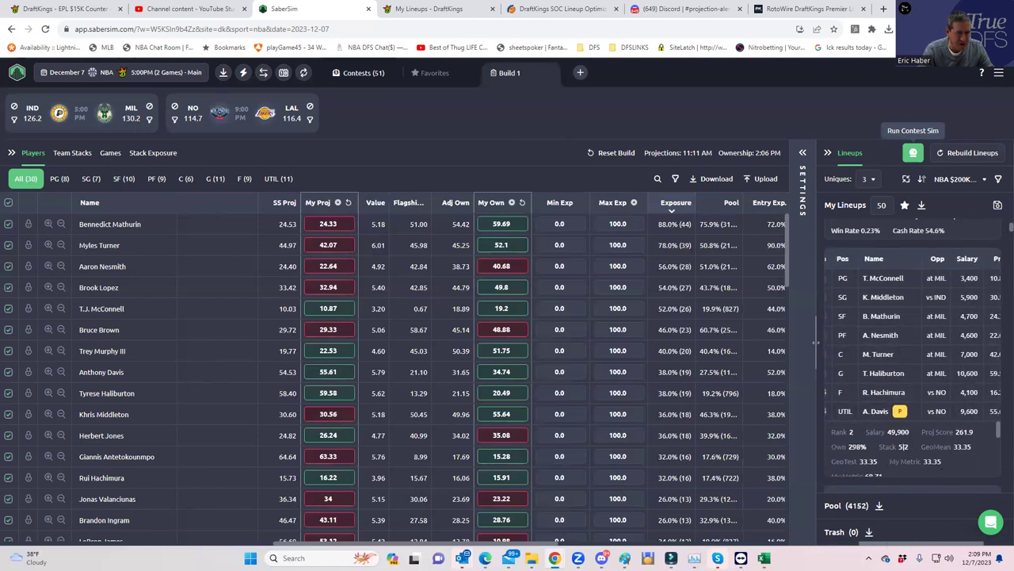
scroll(1000, 233, down, 5)
scroll(999, 236, down, 5)
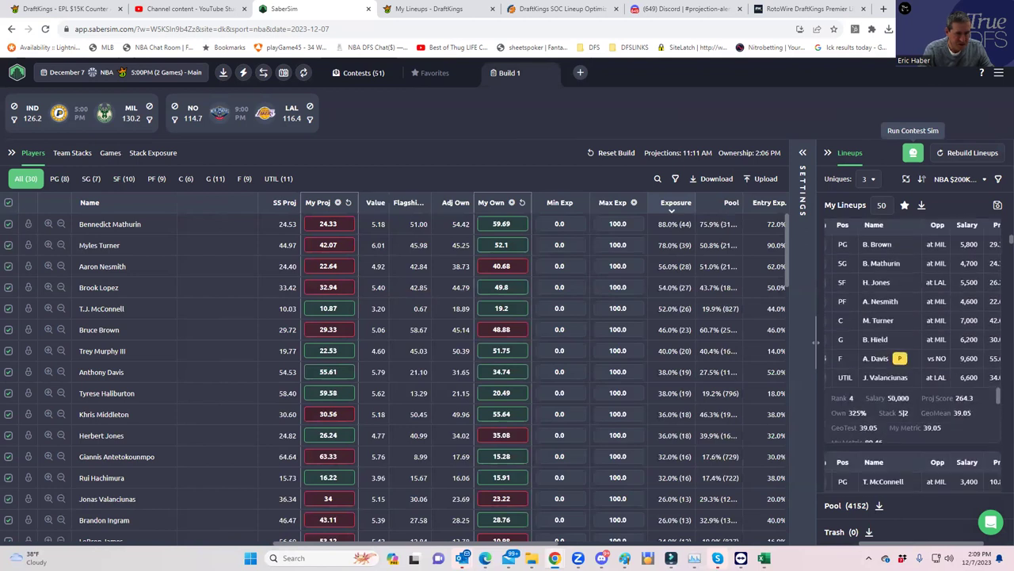
scroll(999, 236, down, 3)
scroll(911, 349, down, 10)
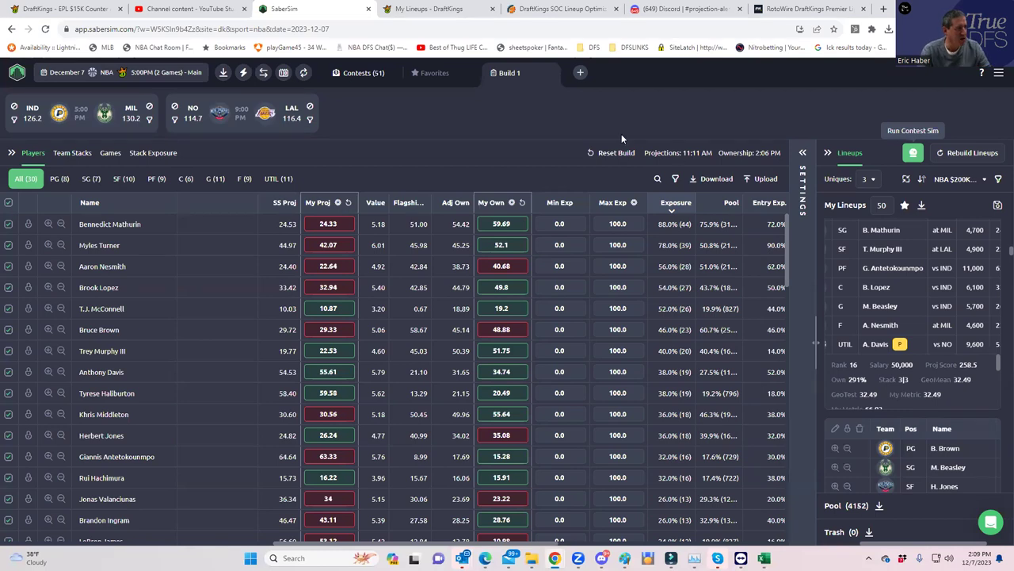
- Recheck the one-dupe GeoMean threshold in the Excel workbook and return to the top-ranked lineup in SaberSim
mouse_move(763, 558)
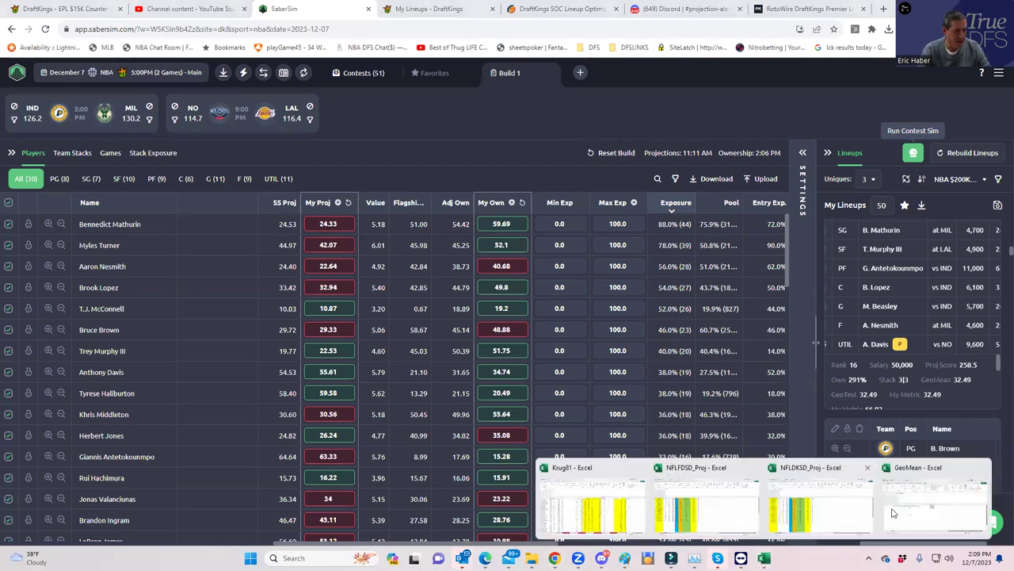
click(923, 502)
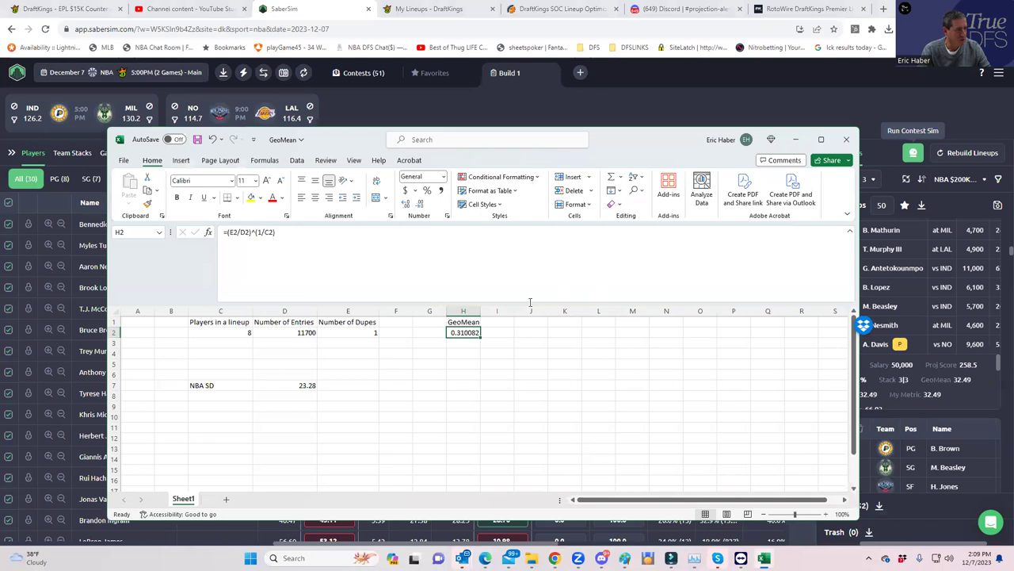
click(797, 142)
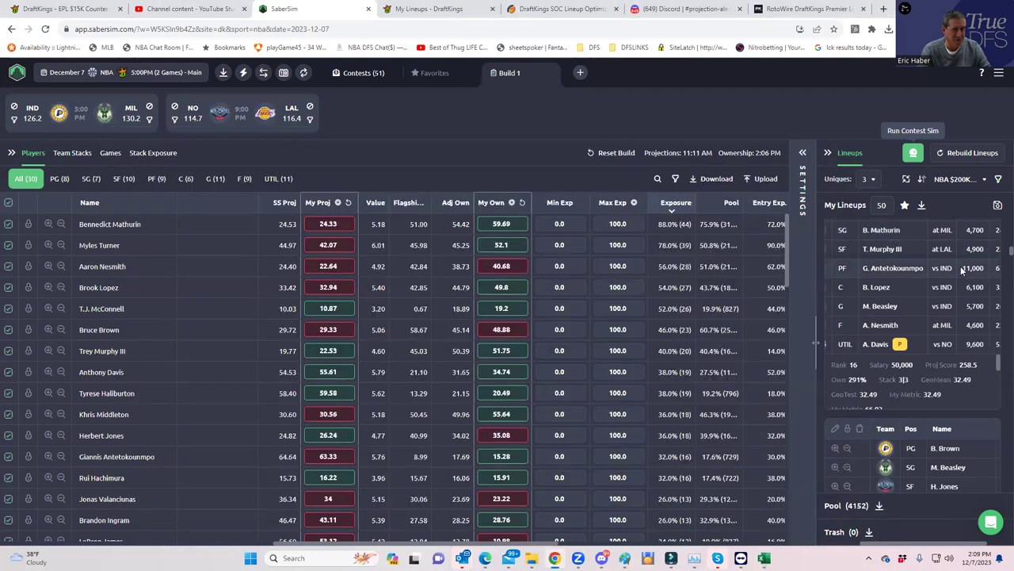
scroll(999, 255, up, 10)
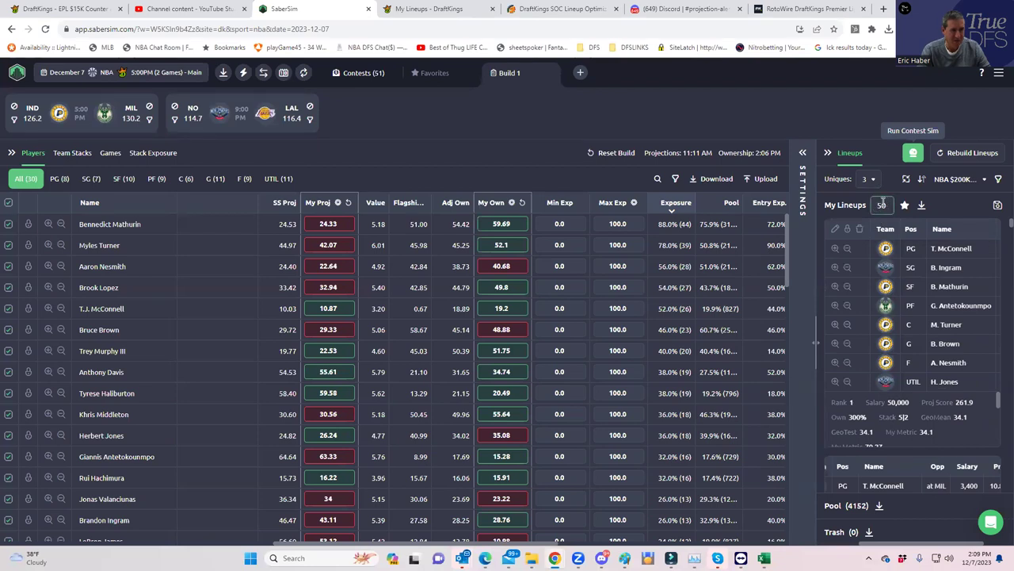
- Save a lineup pool filter that shows only lineups with GeoMean less than 31
click(995, 180)
click(832, 209)
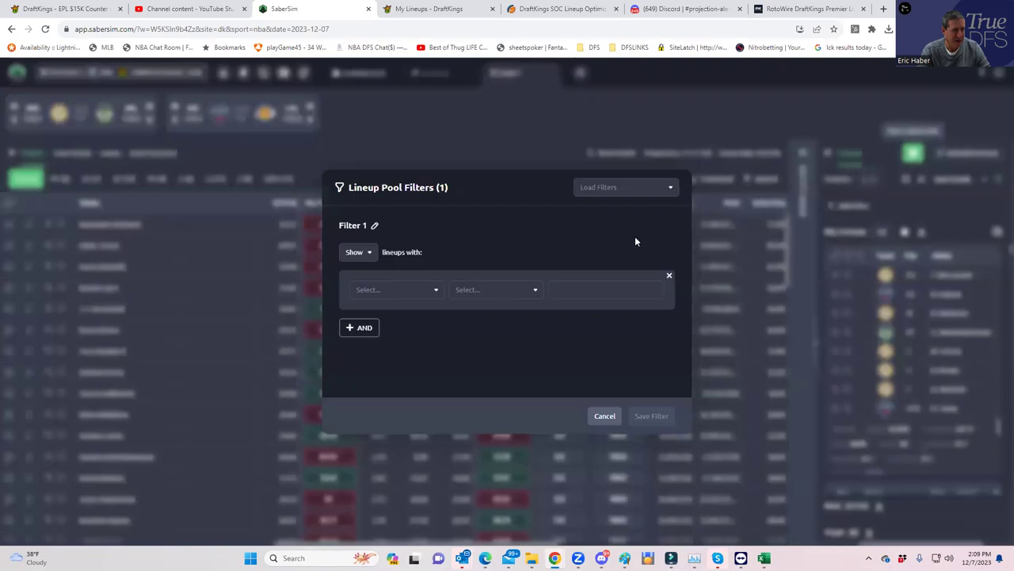
click(399, 292)
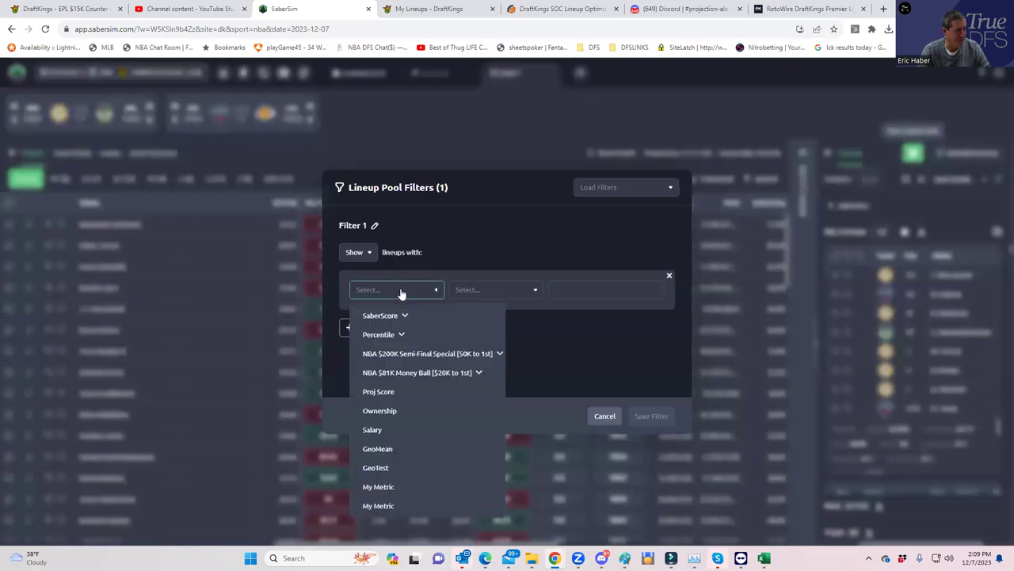
click(380, 450)
click(489, 291)
click(480, 335)
click(588, 287)
text(31)
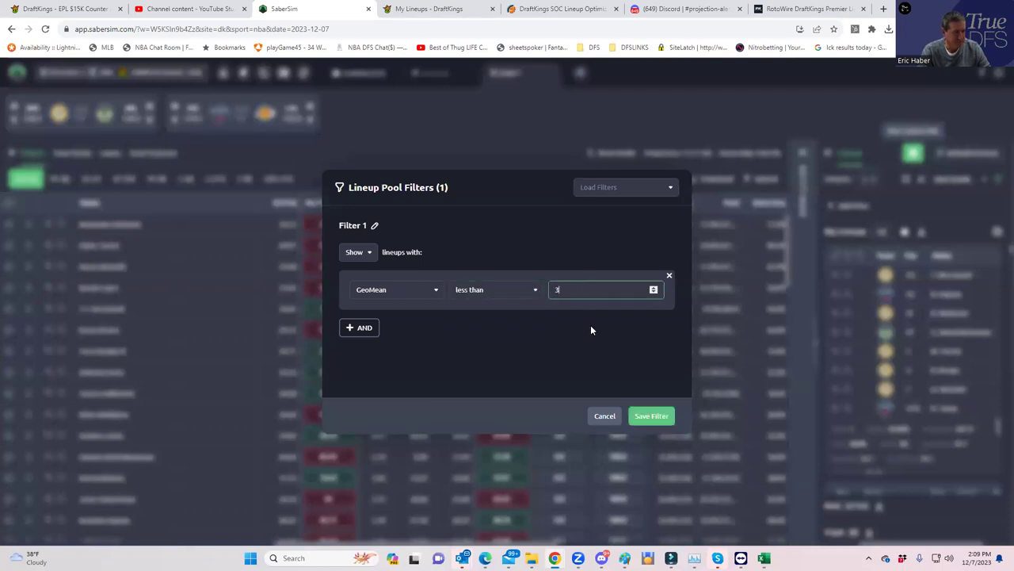
click(652, 422)
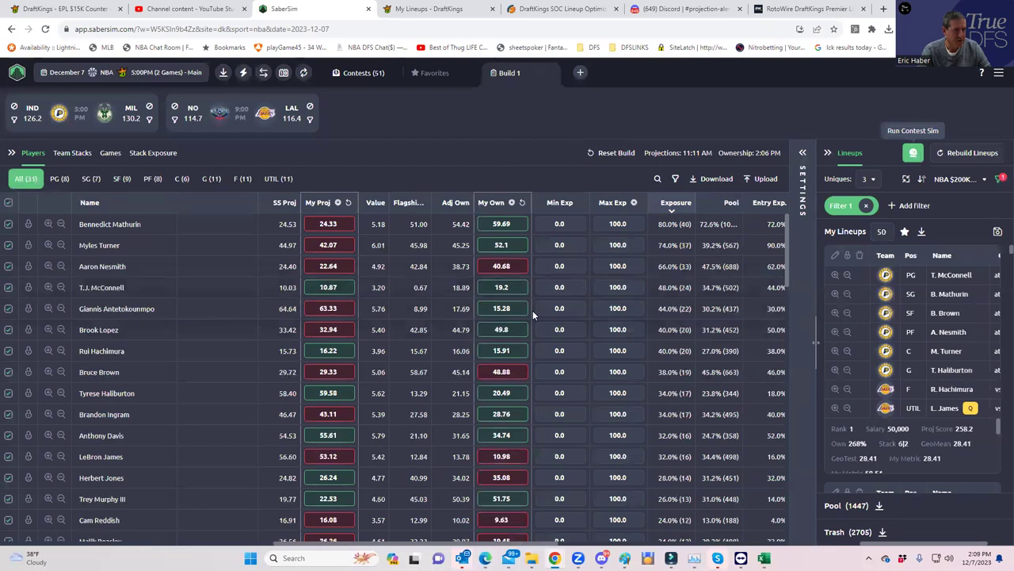
- Review the GeoMean-filtered lineups, comparing their rank, Proj Score, ownership and GeoMean
scroll(911, 344, down, 1)
scroll(920, 342, up, 1)
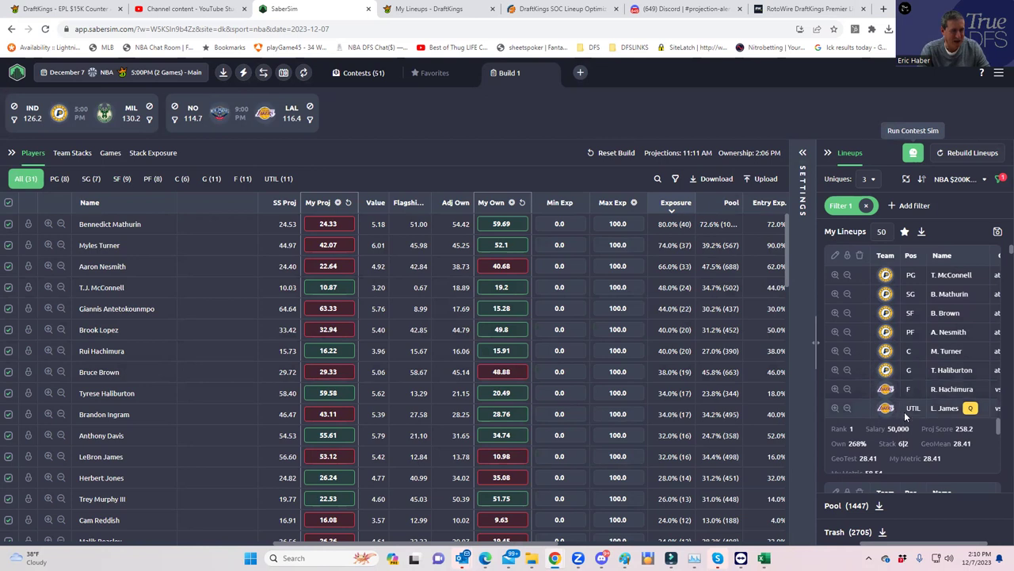
scroll(907, 442, down, 1)
scroll(915, 432, up, 2)
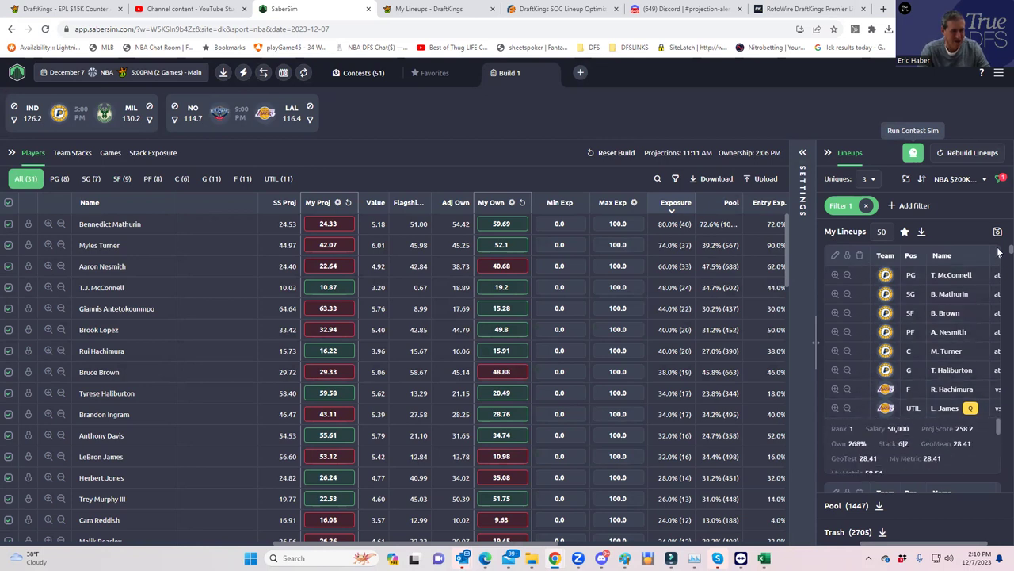
scroll(999, 254, down, 3)
scroll(999, 258, down, 3)
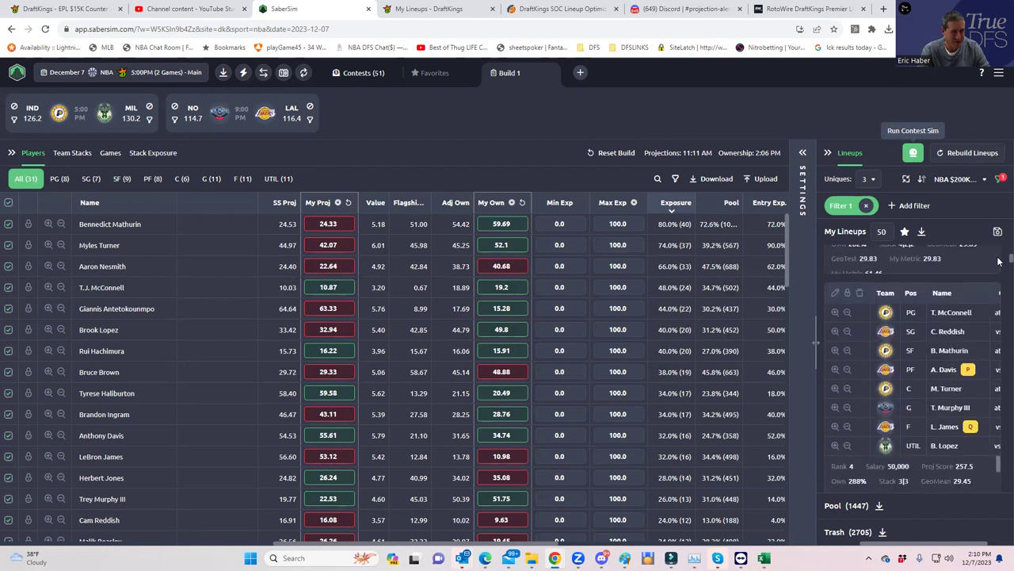
scroll(998, 266, down, 9)
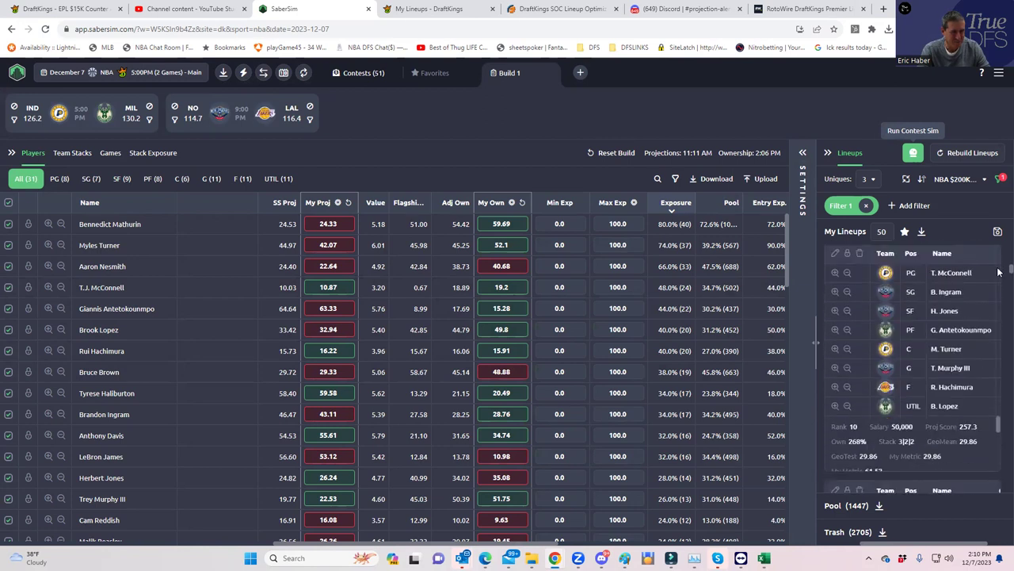
scroll(998, 273, down, 2)
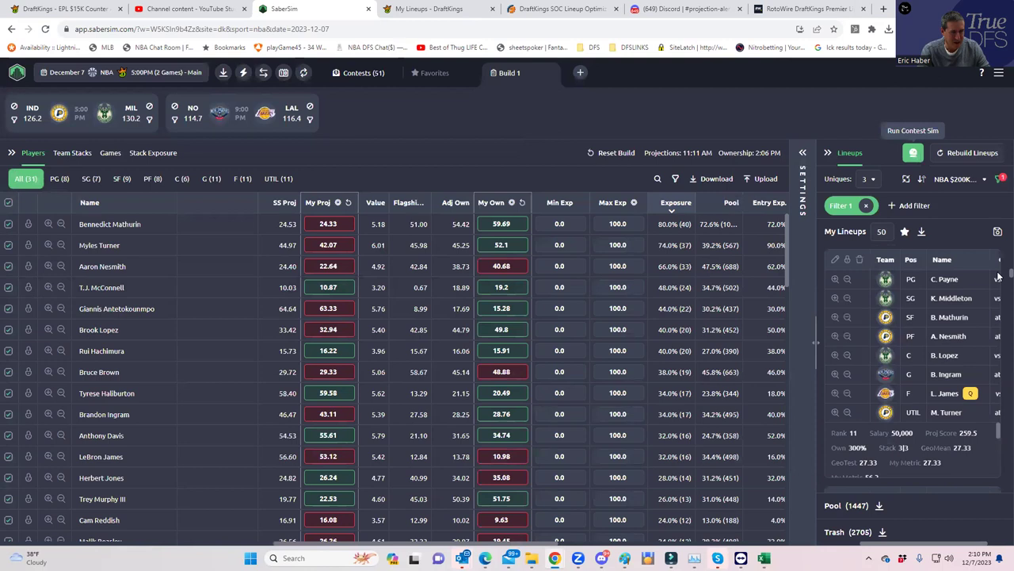
scroll(999, 275, down, 1)
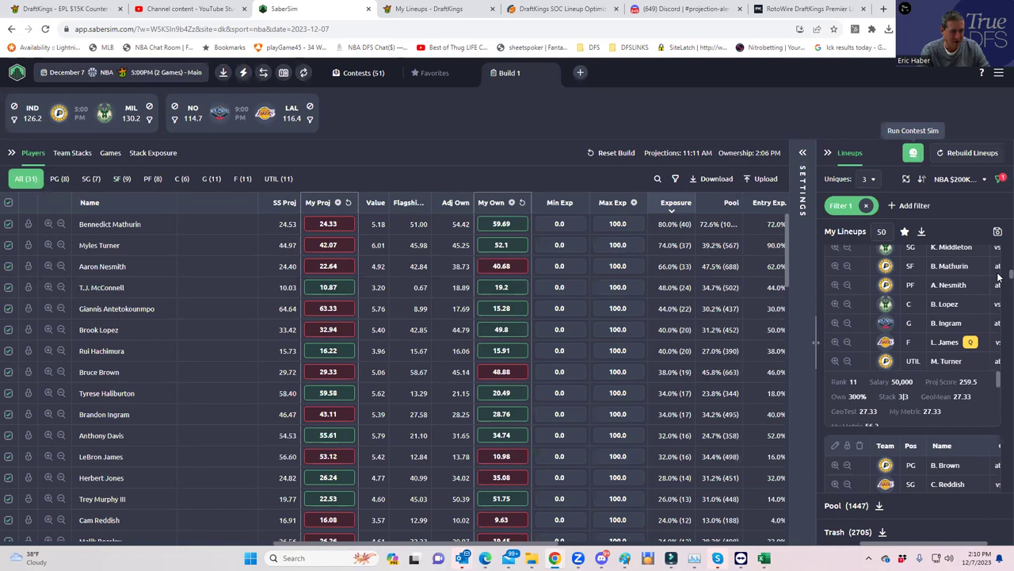
drag(998, 276, 999, 215)
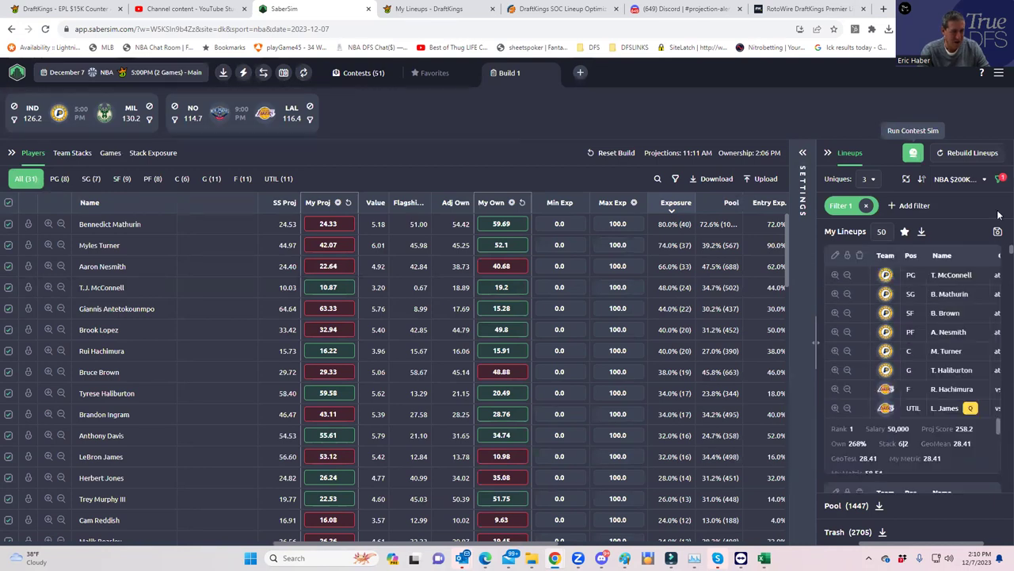
scroll(1000, 258, down, 5)
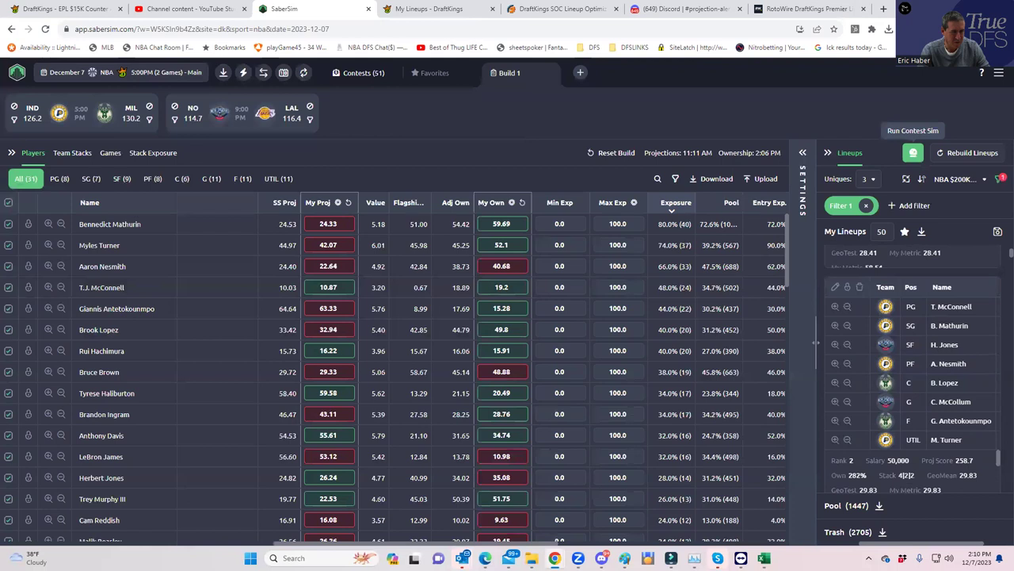
scroll(912, 364, down, 2)
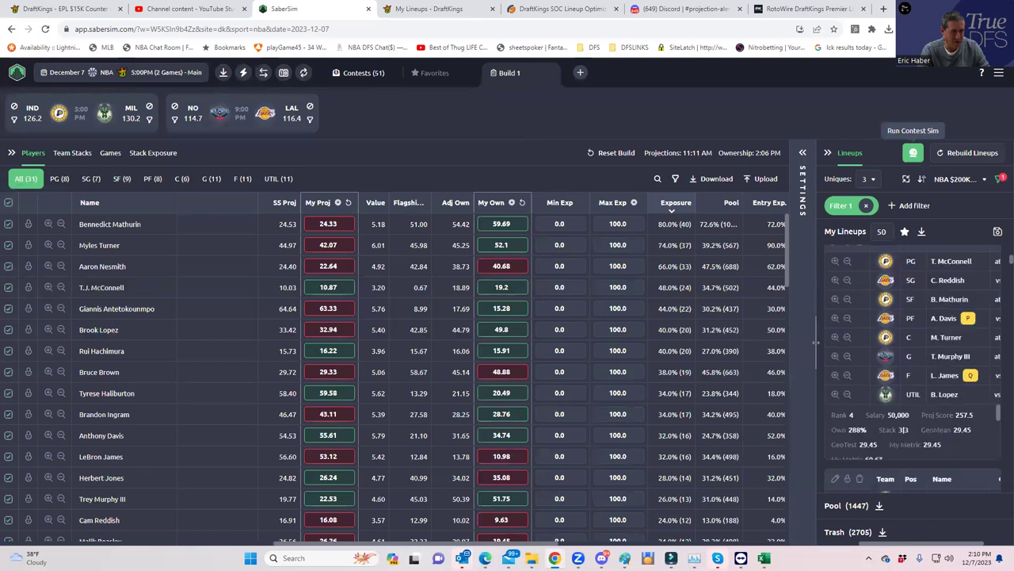
scroll(911, 365, down, 3)
scroll(912, 364, down, 4)
scroll(912, 369, down, 5)
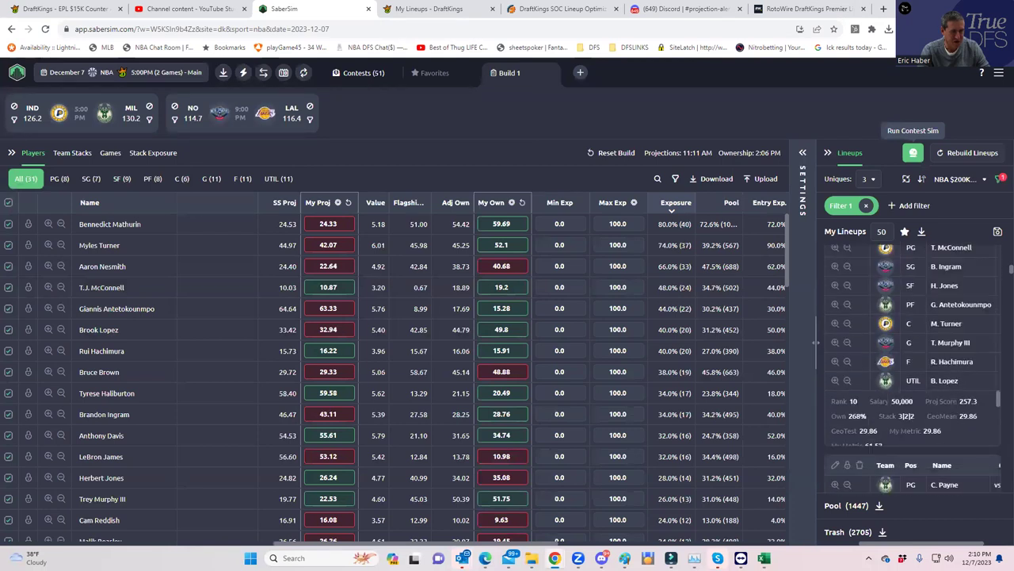
scroll(911, 364, up, 10)
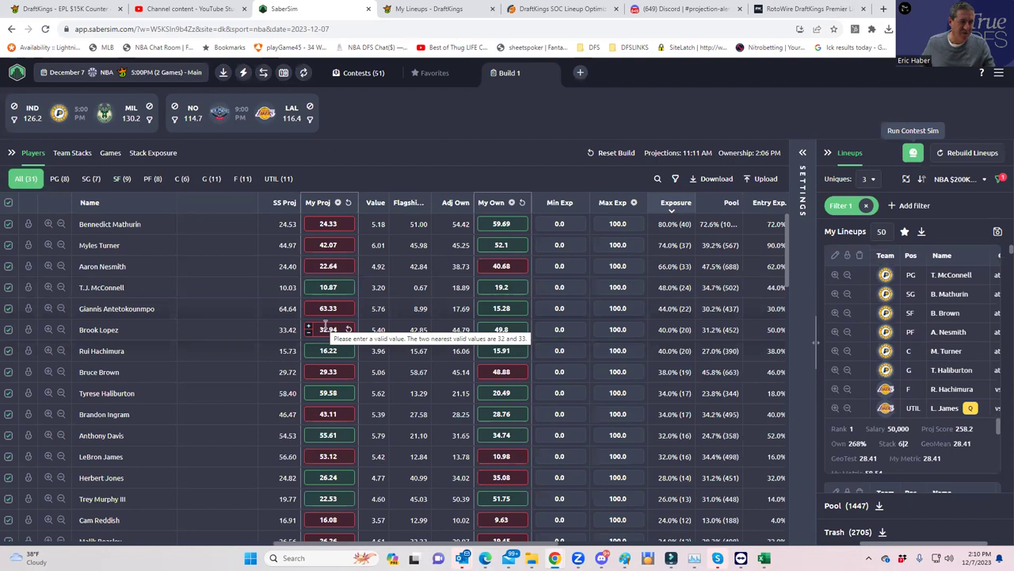
- Set the number of dupes to 5 in the Excel GeoMean workbook and return to SaberSim
mouse_move(764, 558)
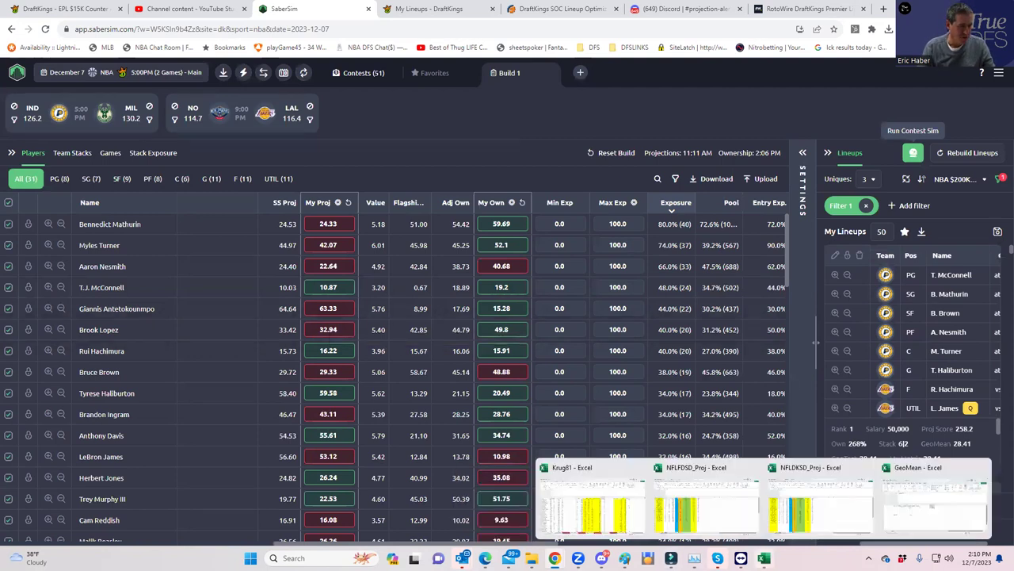
click(909, 505)
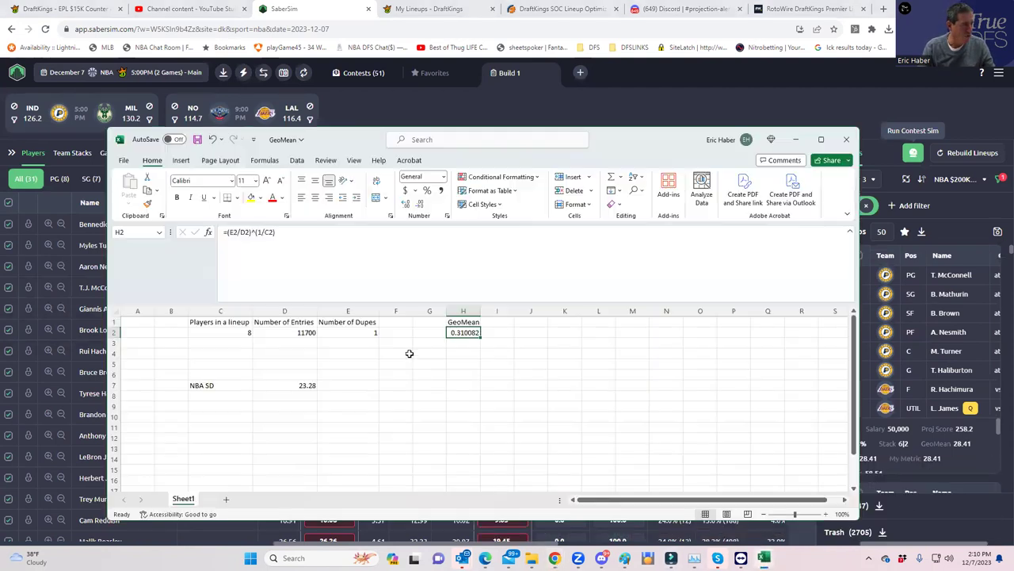
click(351, 332)
text(5)
click(377, 383)
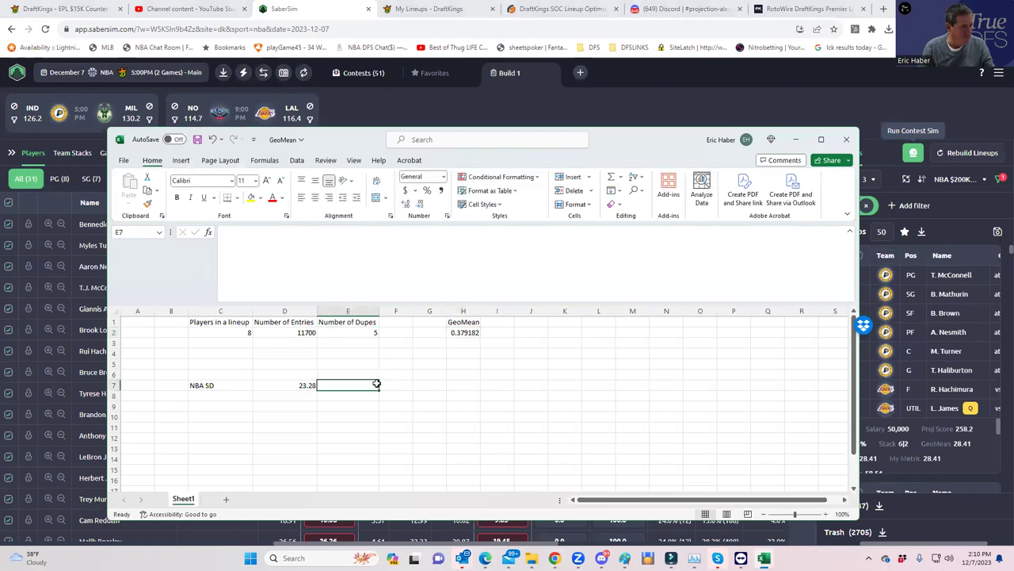
click(796, 141)
- Remove the GeoMean filter from the lineup pool and look over the top lineup's contest sim statistics
click(867, 207)
scroll(864, 357, down, 1)
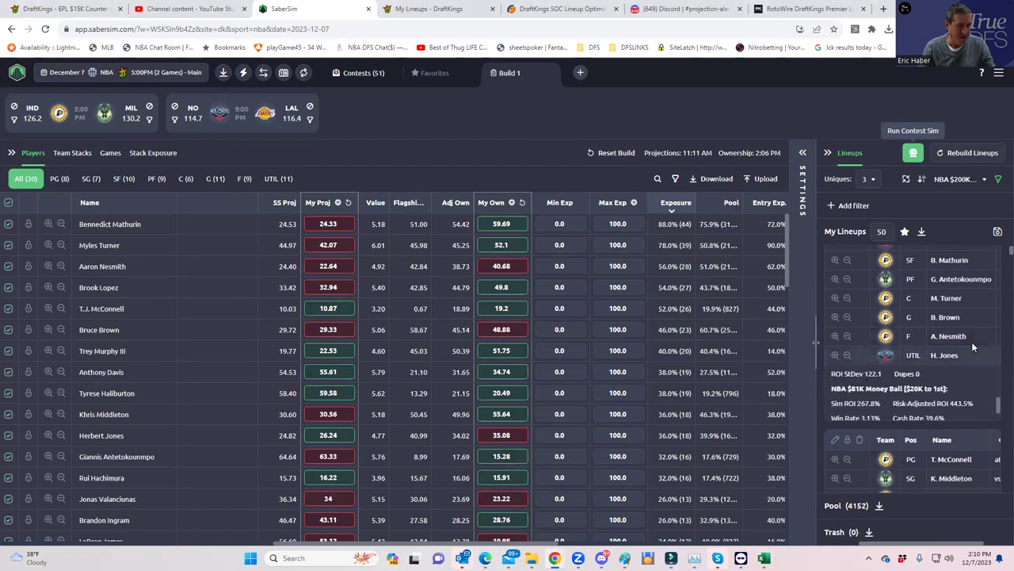
drag(999, 252, 999, 270)
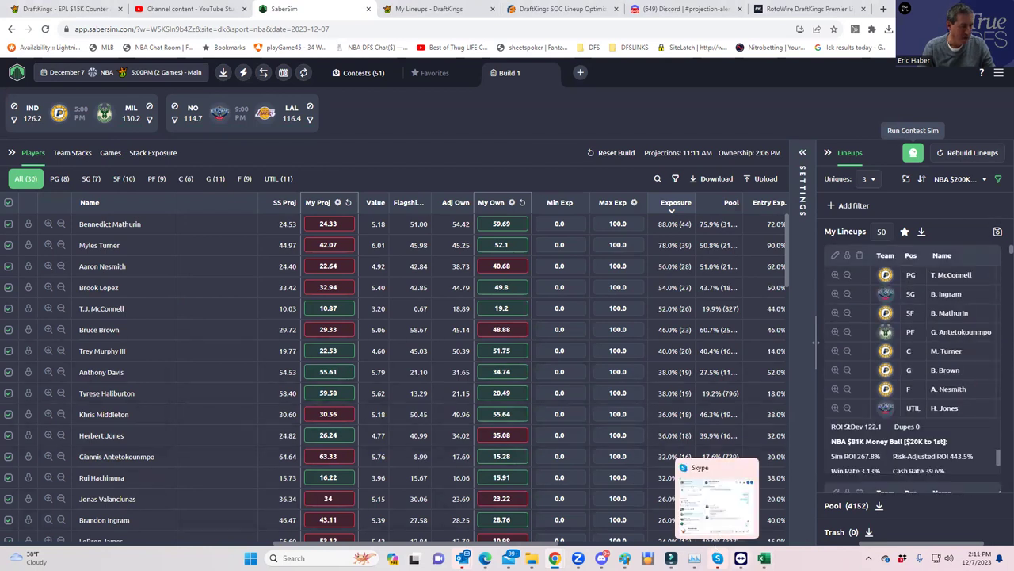
- Set the number of dupes to 3 in the Excel GeoMean workbook and return to SaberSim
mouse_move(763, 558)
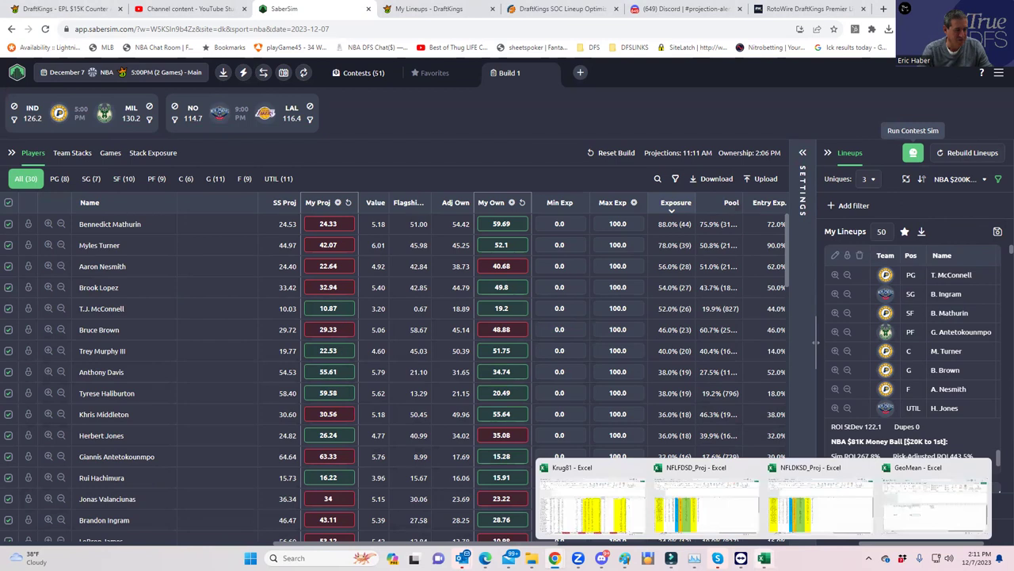
click(903, 512)
click(369, 331)
text(3)
click(400, 373)
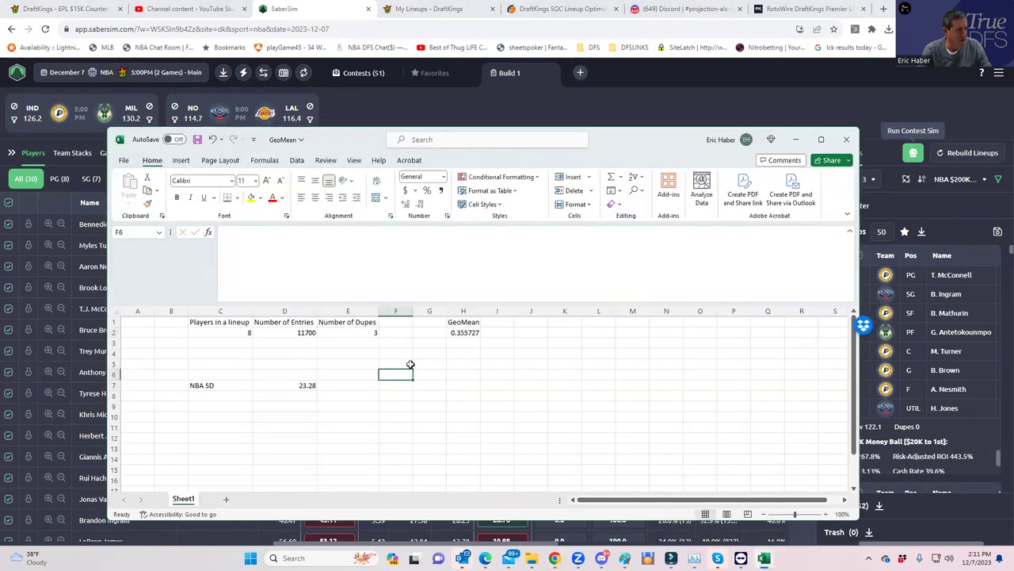
click(796, 139)
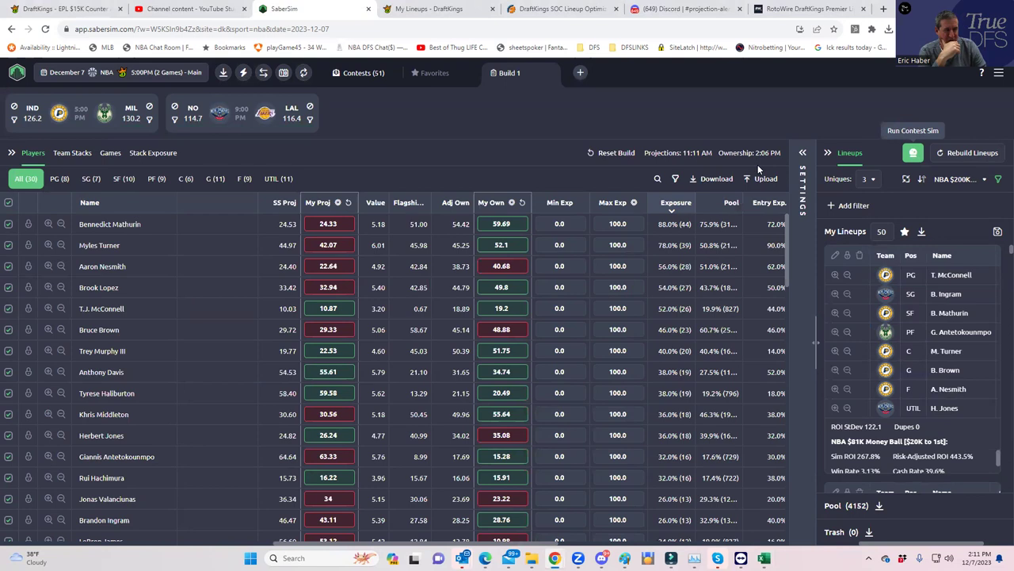
- Add a lineup pool filter that shows only lineups with a GeoMean less than 31, and save it
click(836, 206)
click(391, 290)
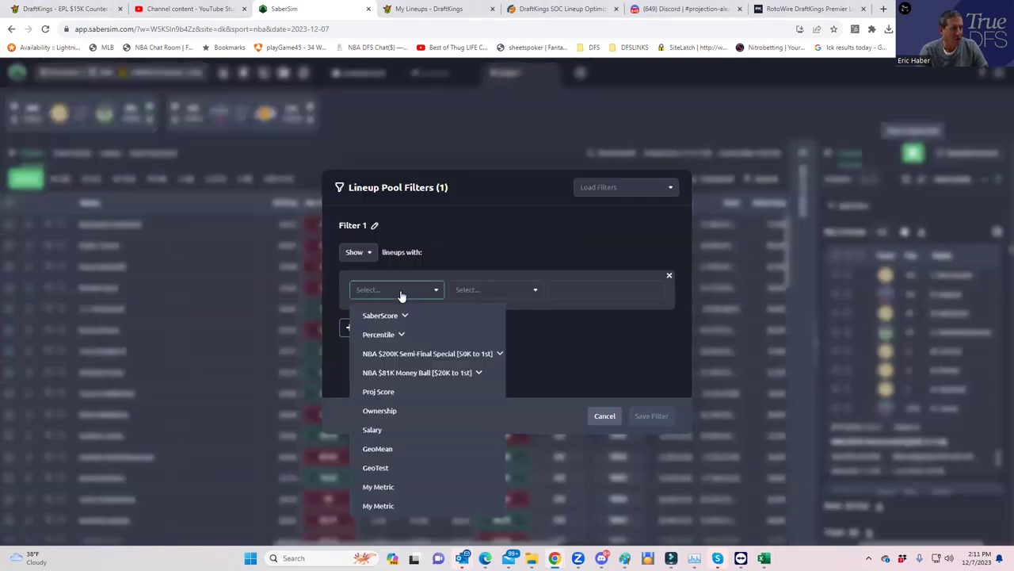
click(376, 448)
click(501, 291)
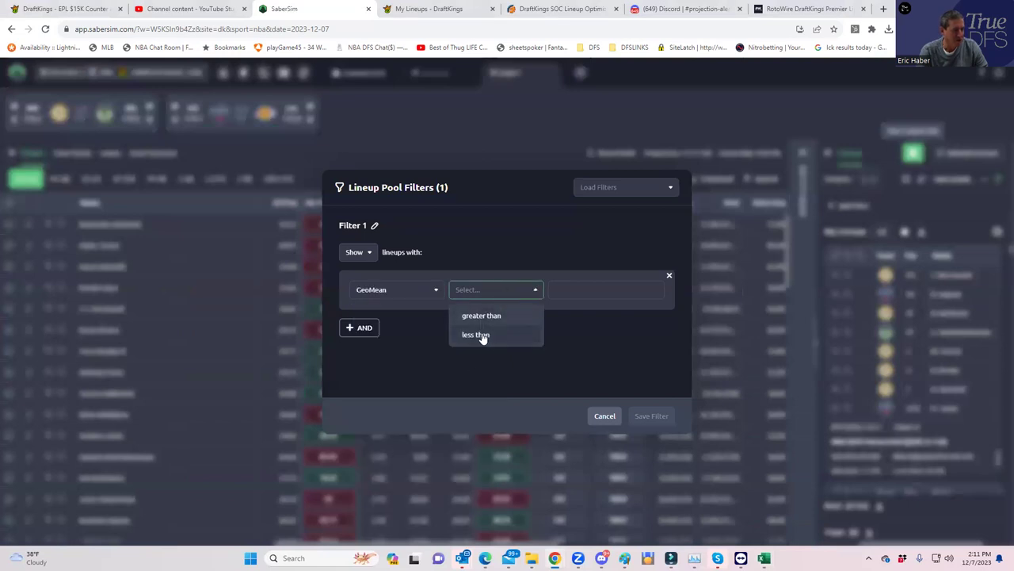
click(479, 334)
click(573, 291)
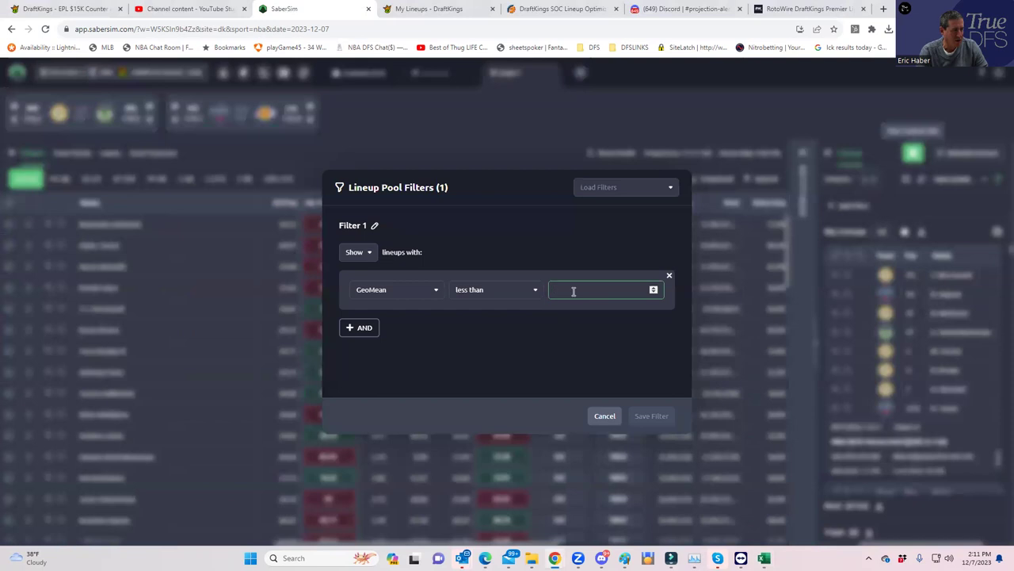
text(31)
click(644, 415)
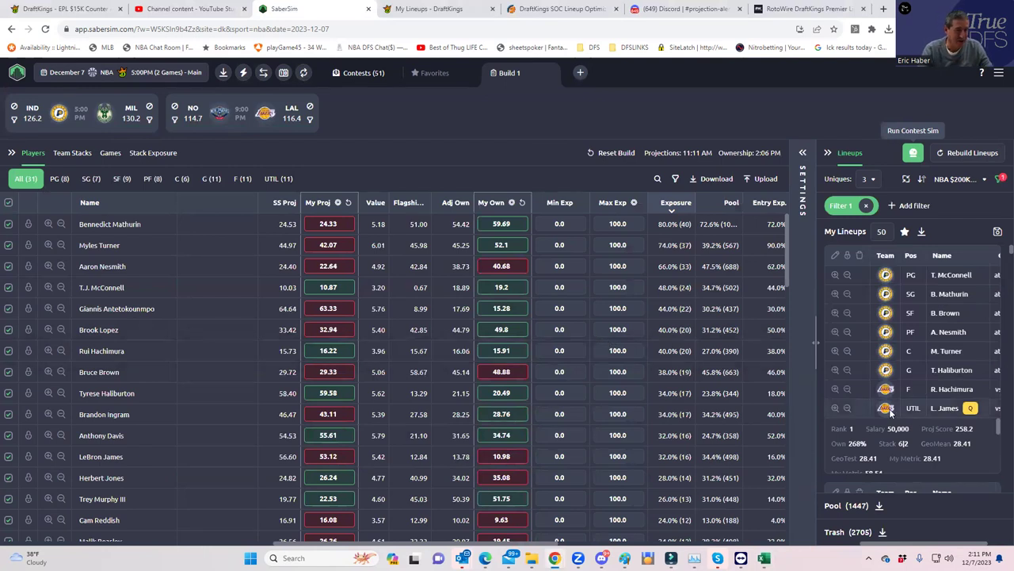
- Review the top GeoMean-filtered lineups, comparing their Proj Score, ownership, stack and contest sim statistics
scroll(906, 379, down, 3)
scroll(906, 379, down, 3)
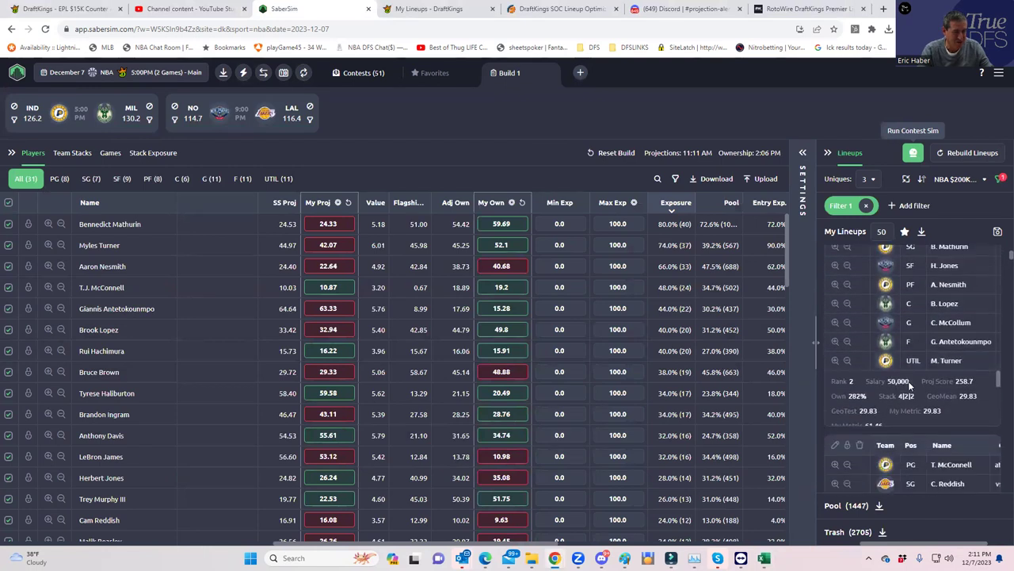
scroll(917, 444, down, 5)
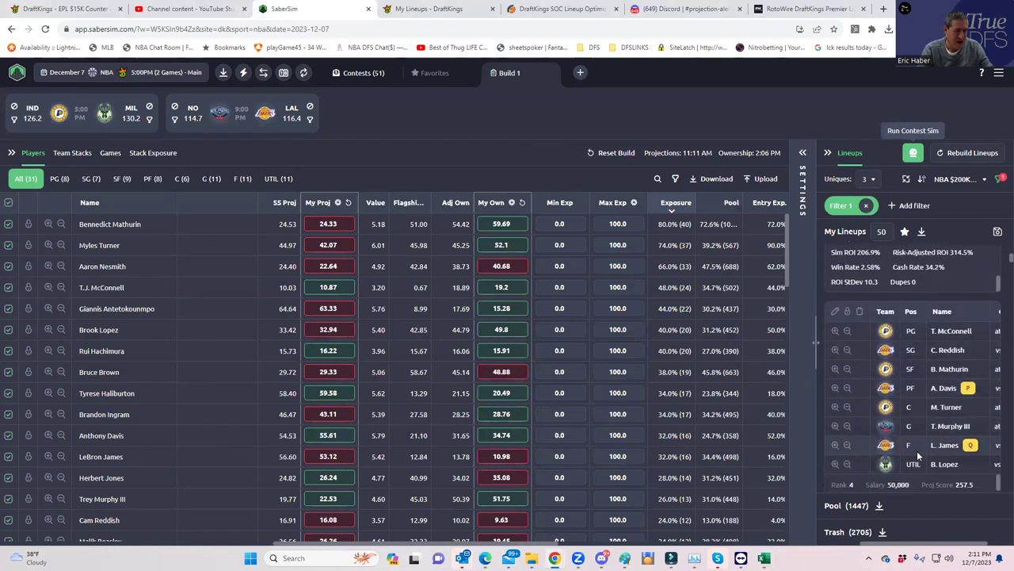
scroll(917, 442, down, 10)
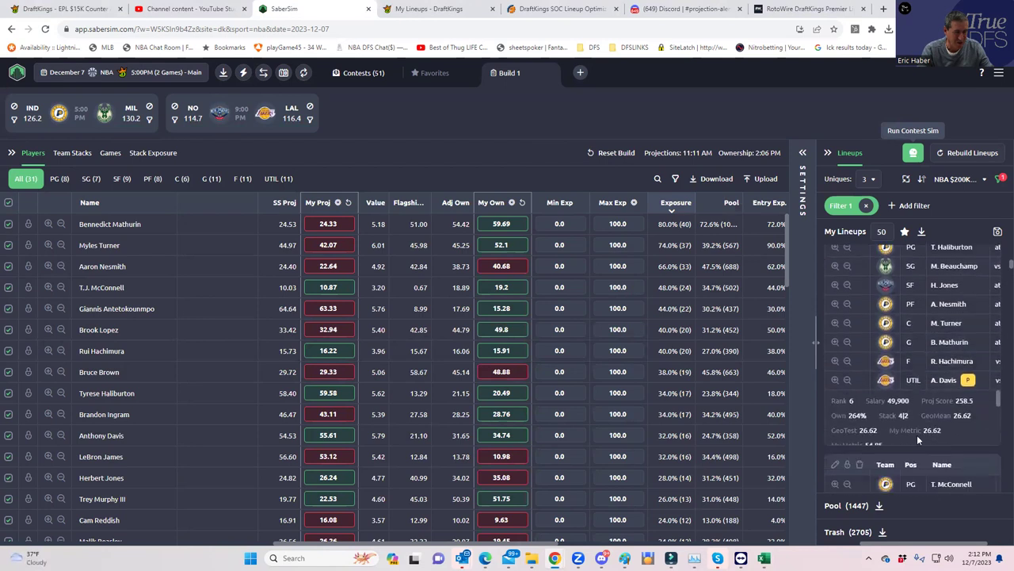
scroll(918, 440, down, 3)
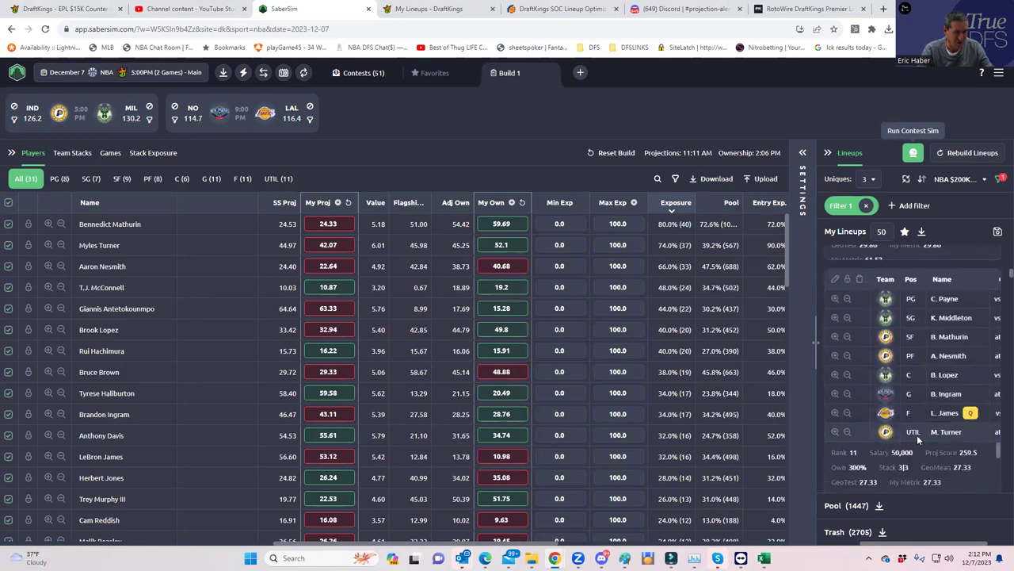
scroll(915, 412, up, 15)
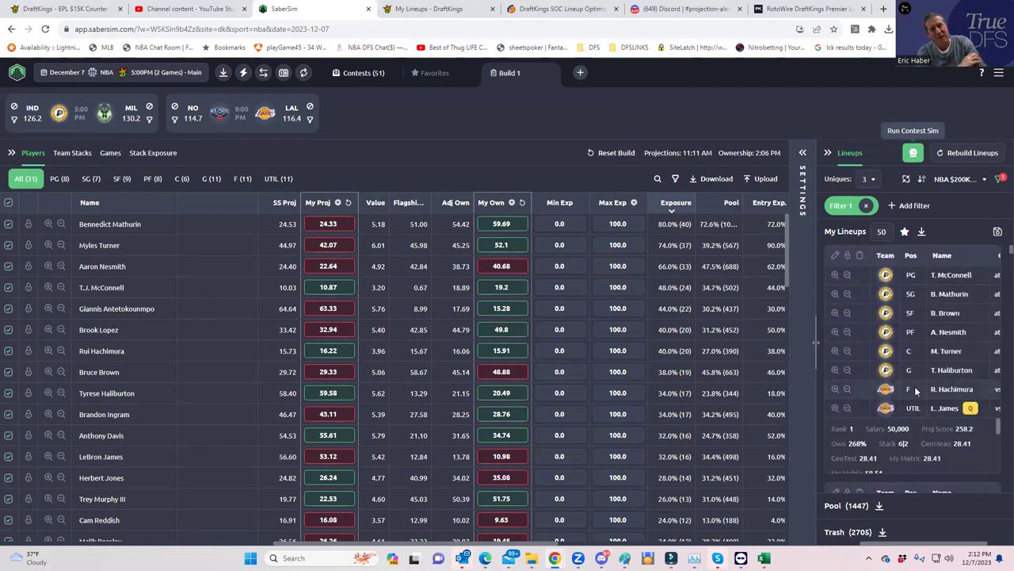
scroll(903, 380, down, 4)
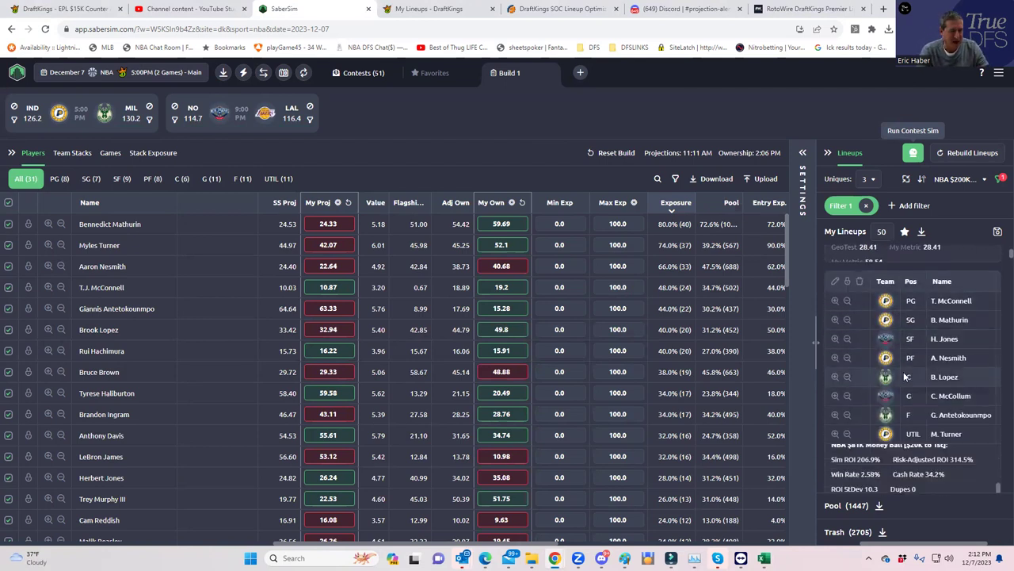
scroll(915, 406, down, 2)
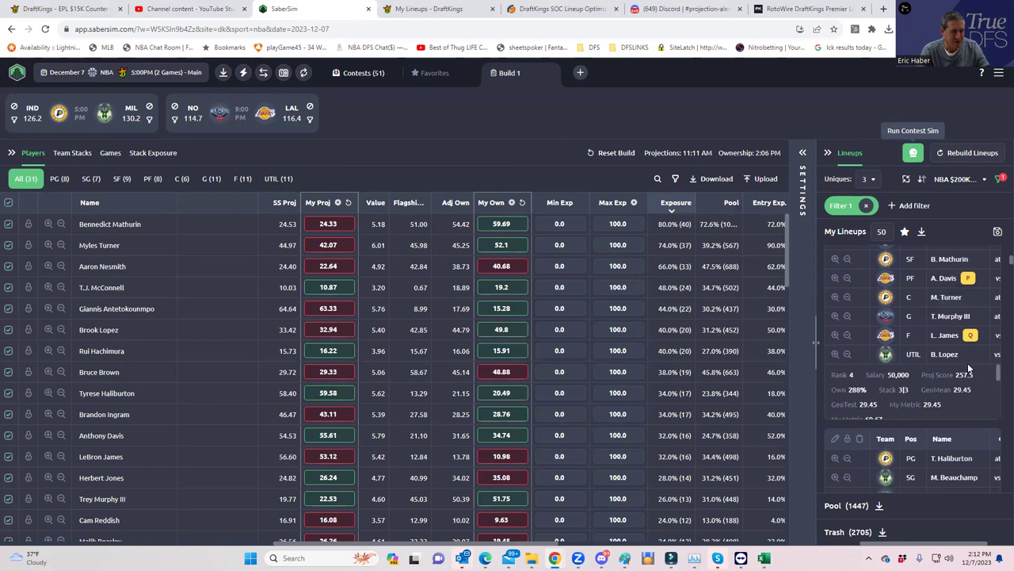
mouse_move(999, 264)
mouse_down()
mouse_move(998, 285)
mouse_move(1000, 255)
mouse_up()
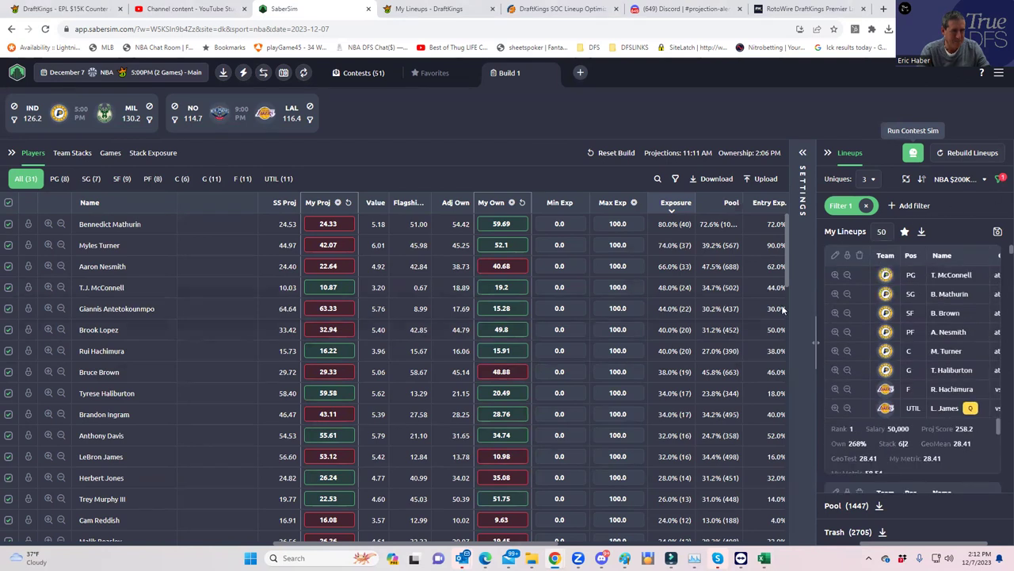
- Check which metric sorts the lineup pool and examine the lower-ranked filtered lineups' Proj Score and GeoMean
click(967, 181)
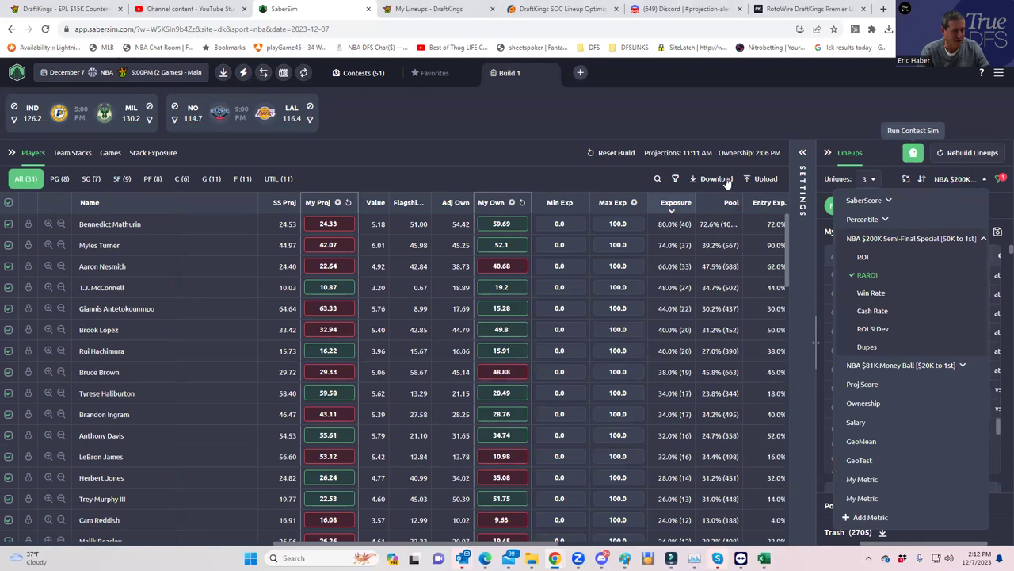
click(660, 118)
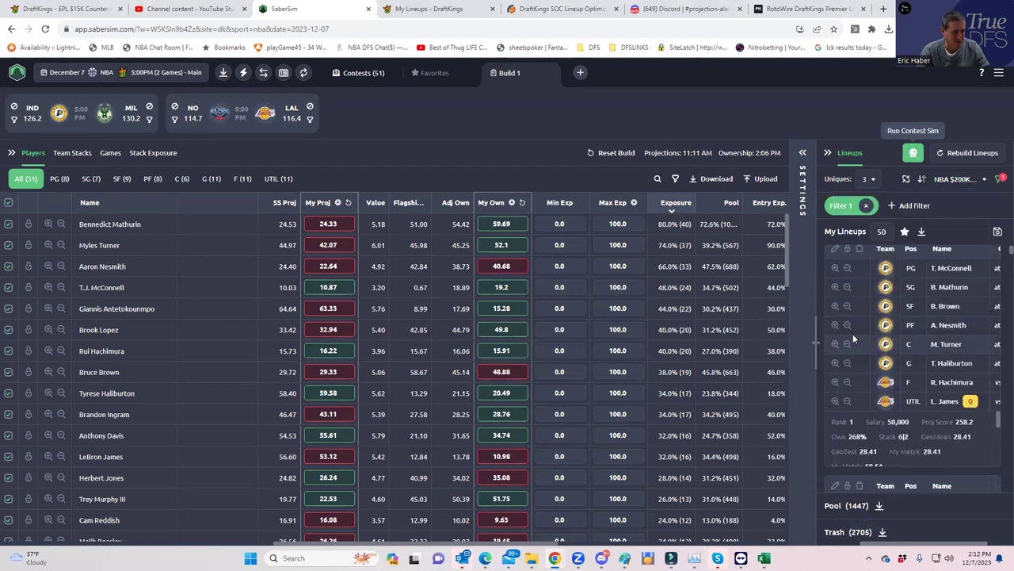
scroll(852, 334, down, 3)
scroll(871, 366, down, 2)
scroll(884, 361, down, 4)
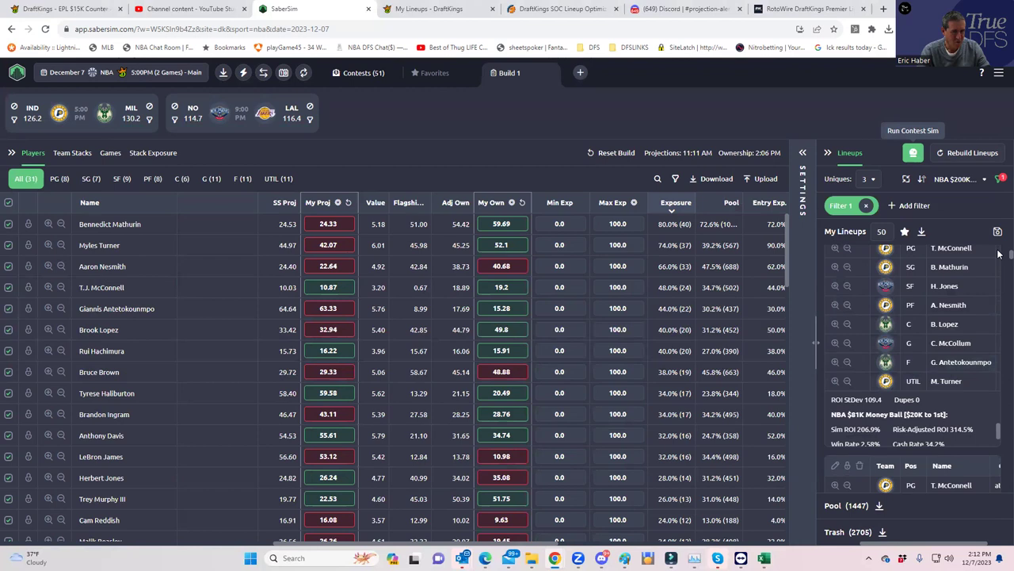
scroll(912, 443, down, 3)
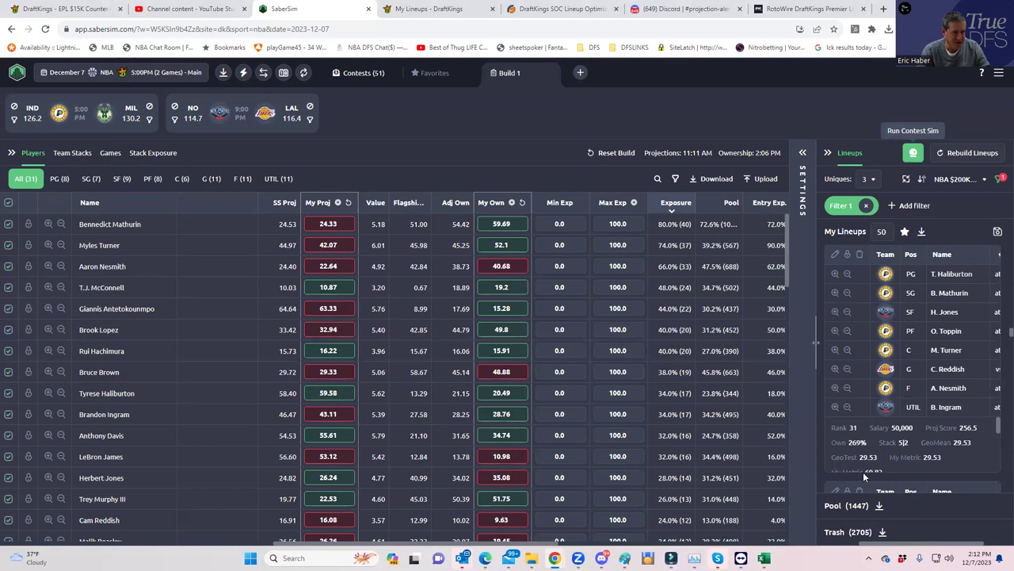
scroll(916, 416, up, 2)
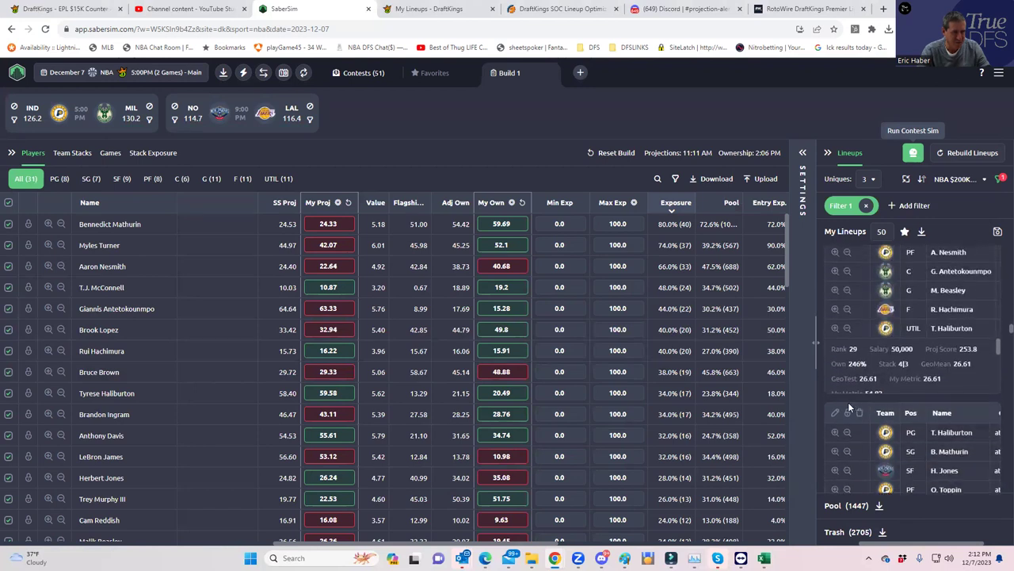
scroll(909, 281, up, 3)
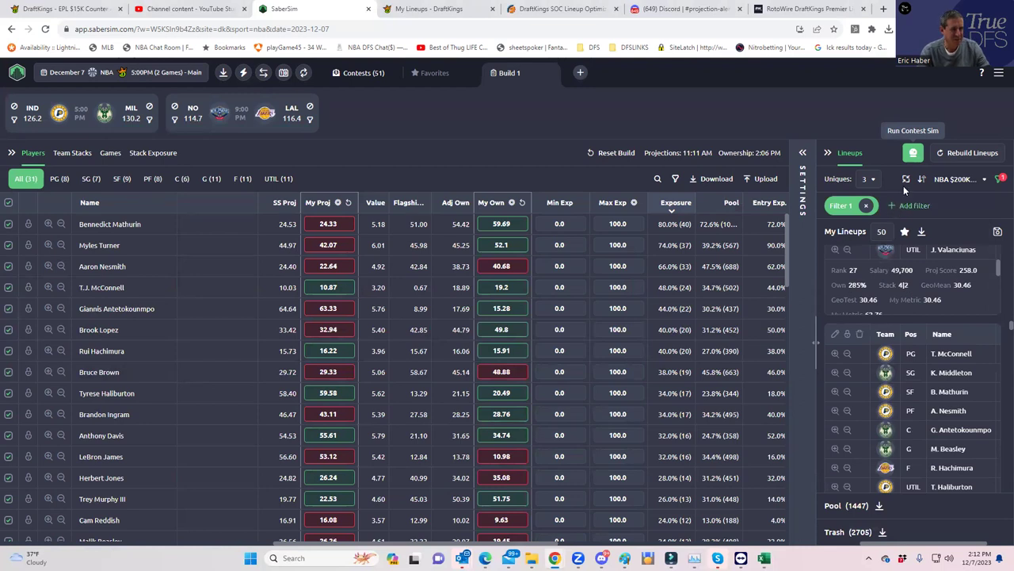
- Run the contest sim and save the 50 lineups to the NBA $200K Semi-Final Special only, excluding the NBA $81K Money Ball
click(913, 153)
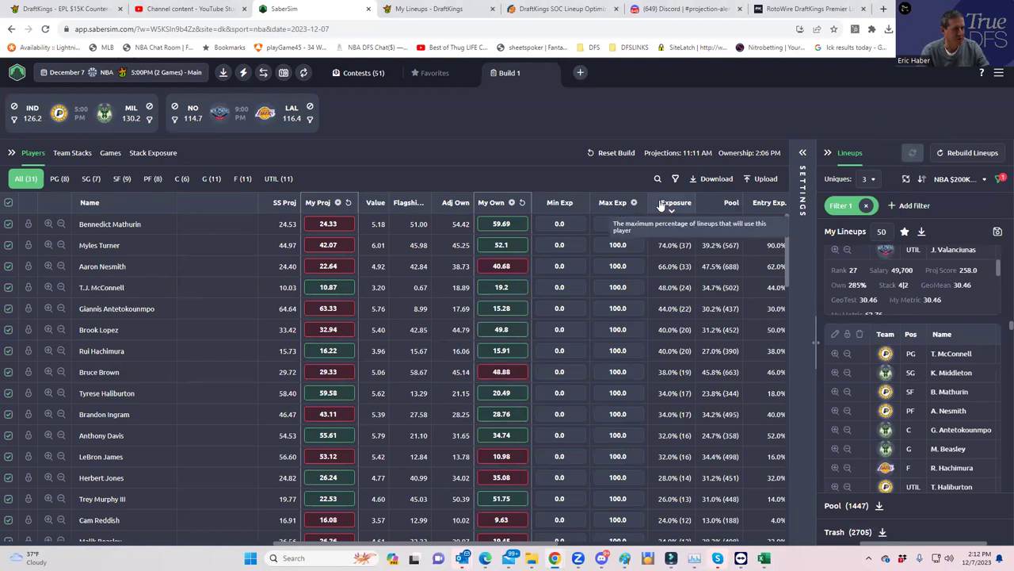
click(997, 233)
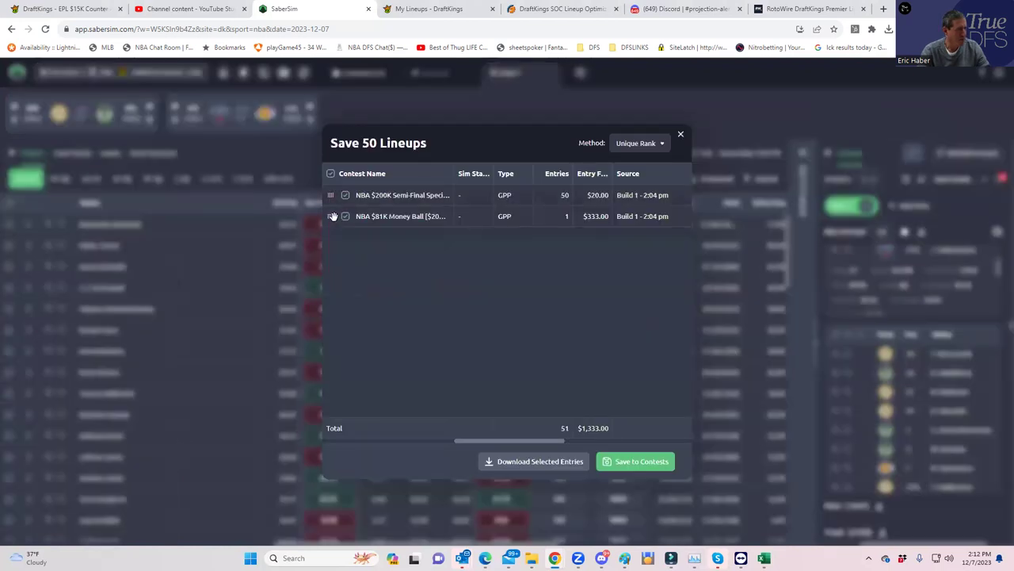
click(346, 216)
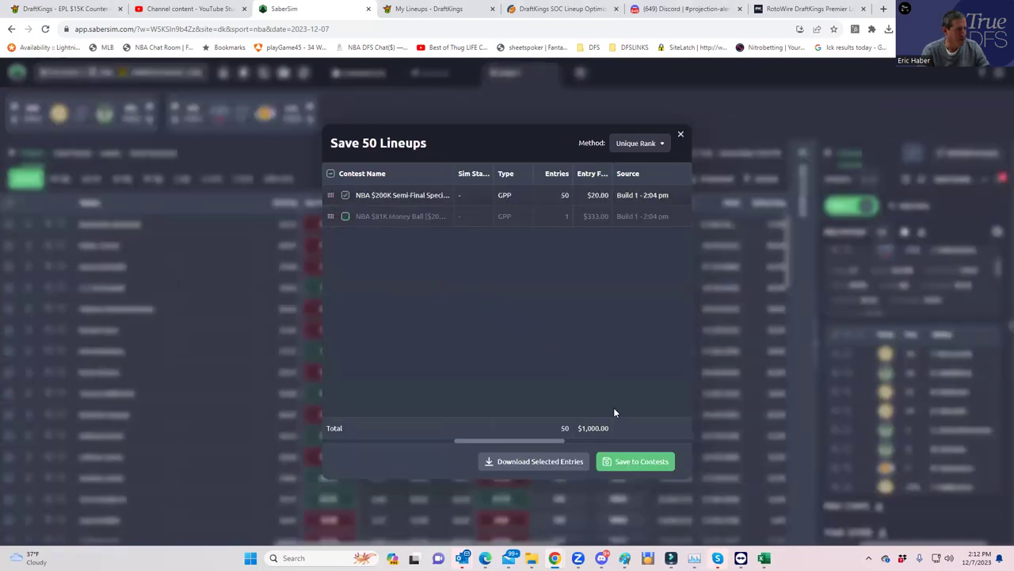
click(634, 463)
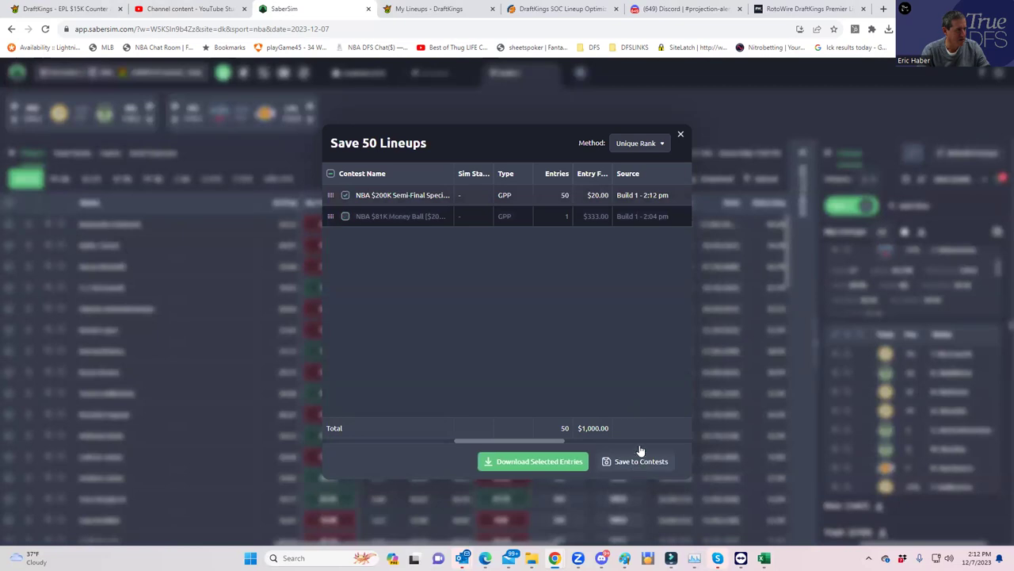
click(680, 136)
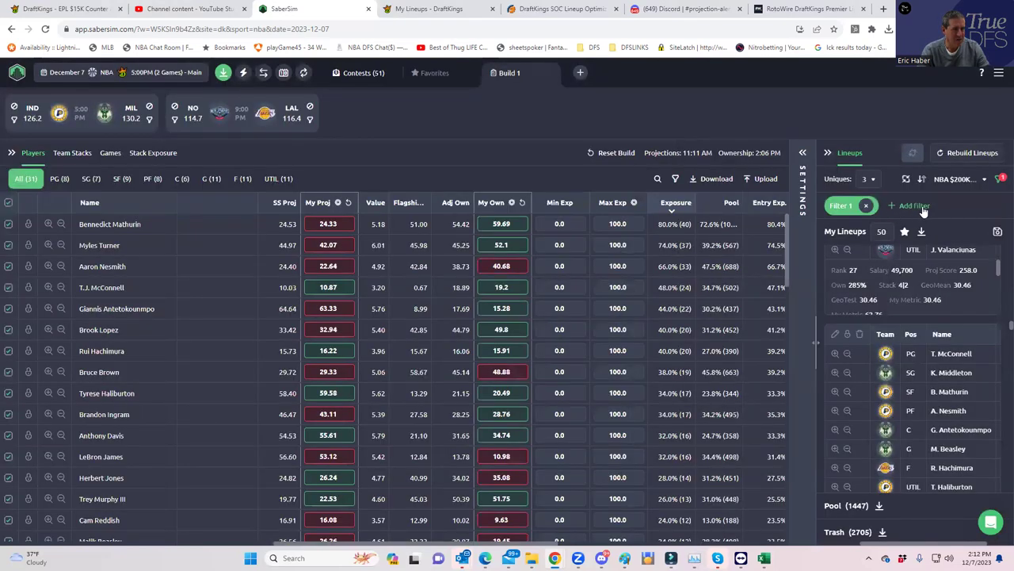
- Remove the GeoMean filter and sort the lineup pool by the NBA $81K Money Ball RAROI
click(866, 206)
click(956, 180)
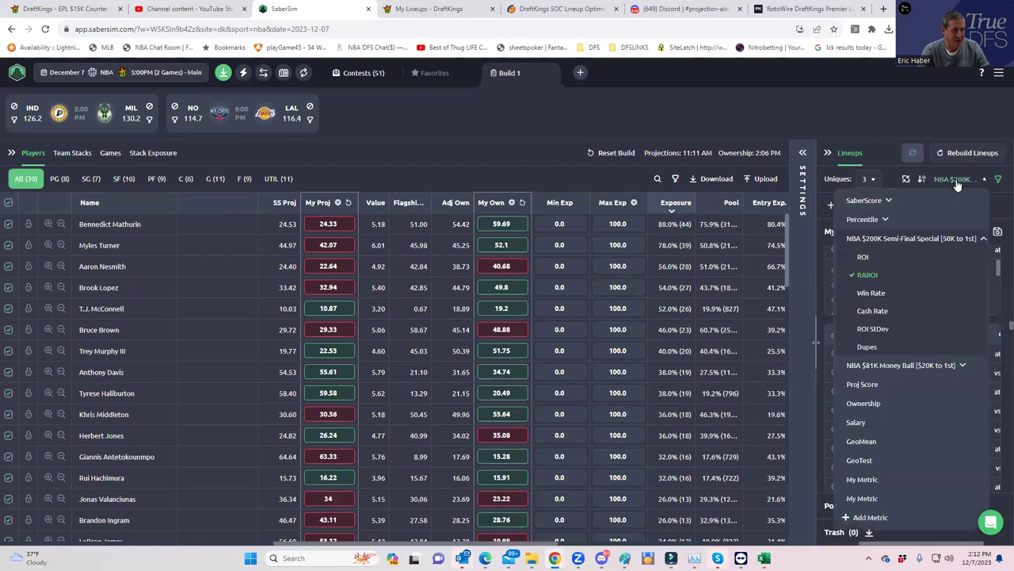
click(880, 365)
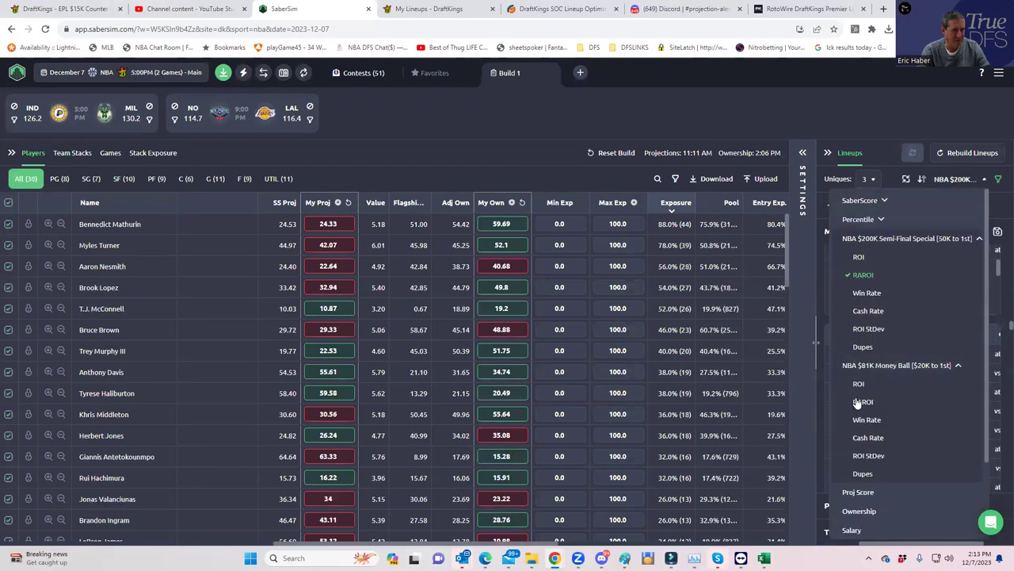
click(860, 401)
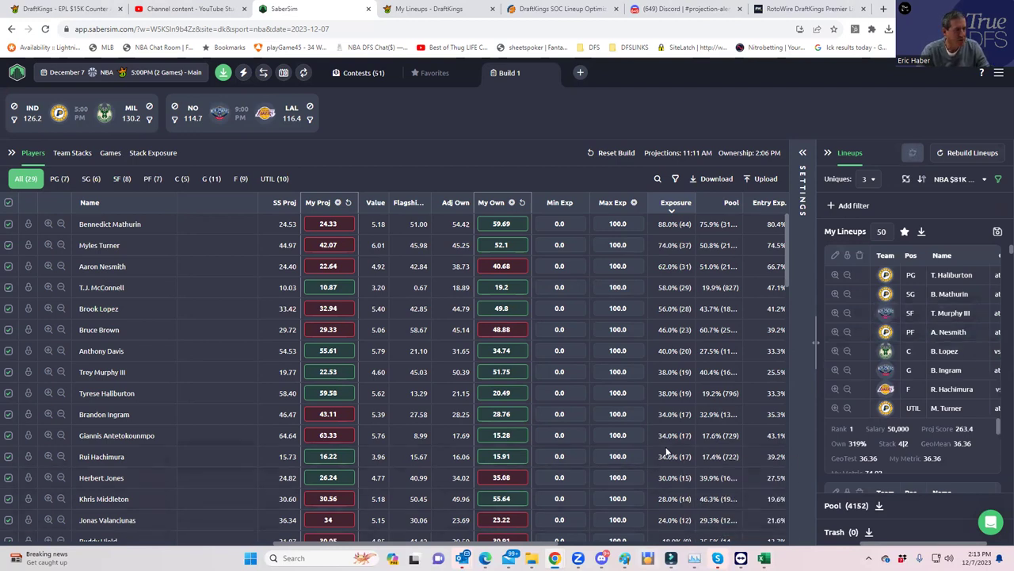
- Expand the build settings to show the contest sims
click(799, 155)
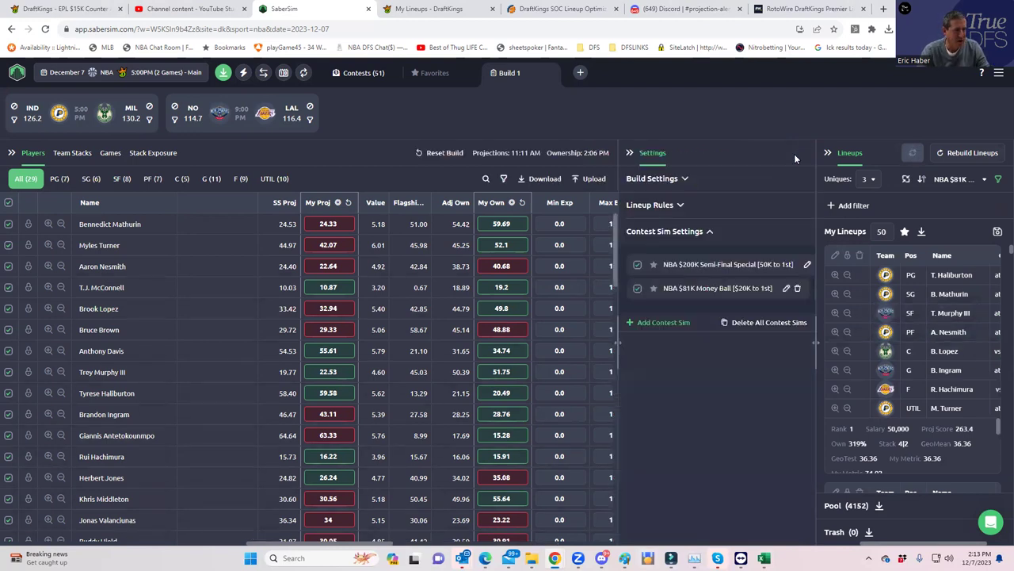
click(783, 285)
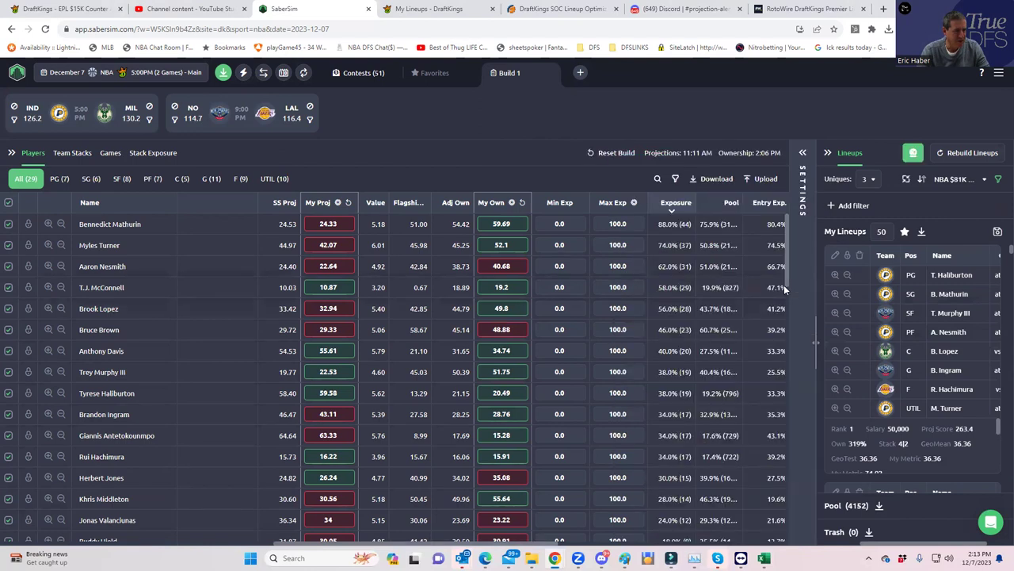
click(802, 159)
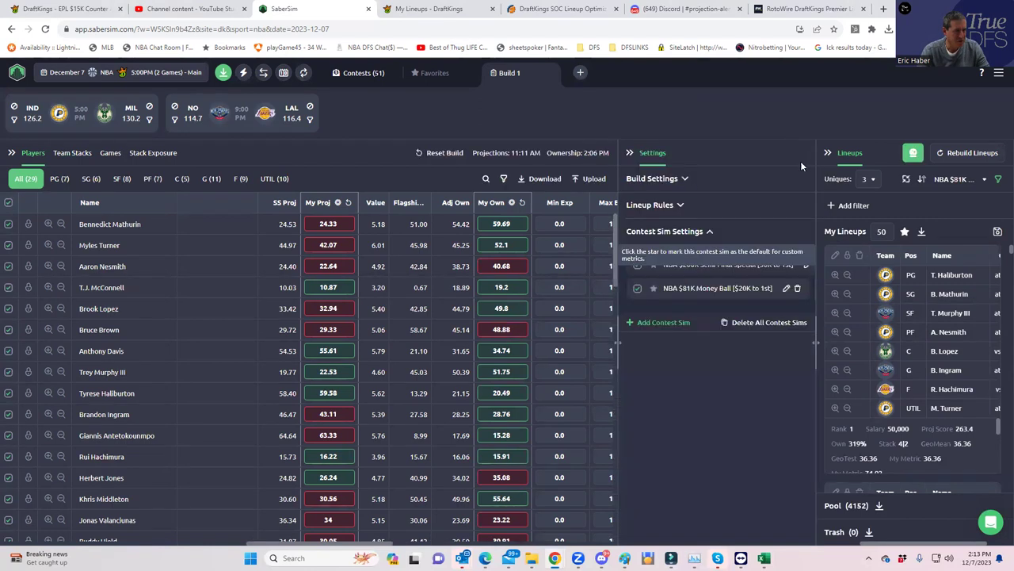
- Sort the lineup pool by the NBA $81K Money Ball ROI and return the sorting to RAROI
click(956, 180)
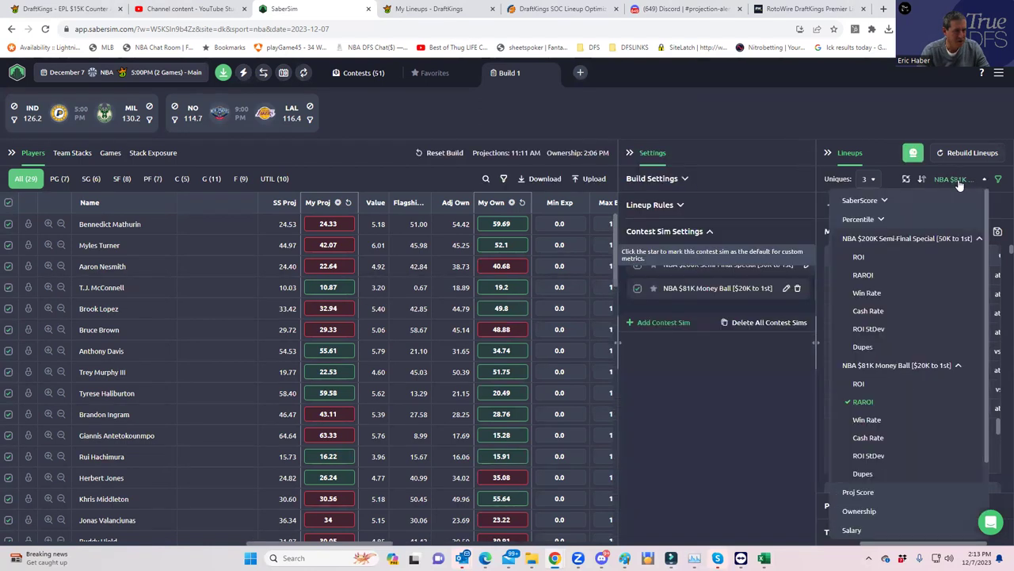
click(860, 384)
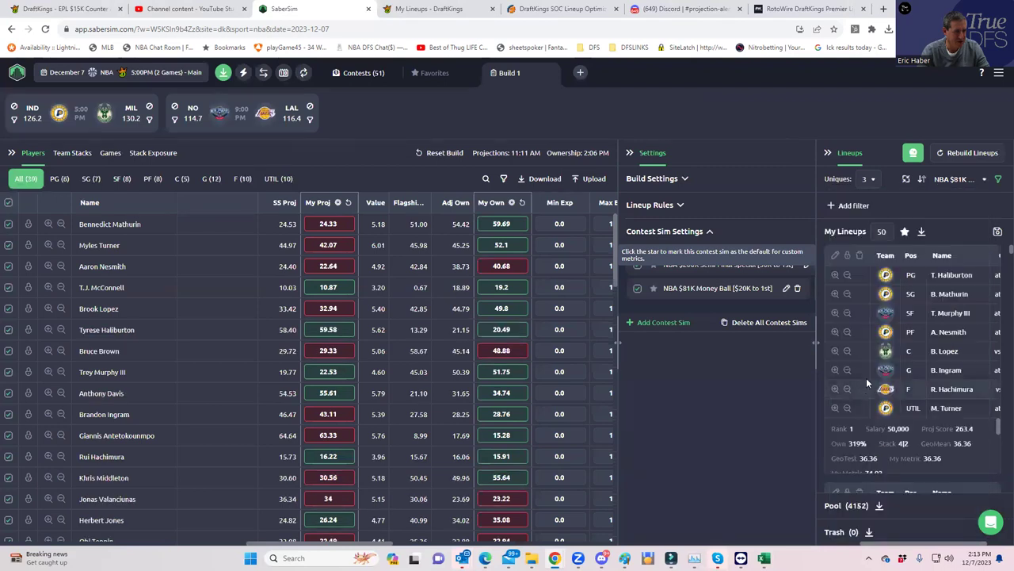
click(961, 181)
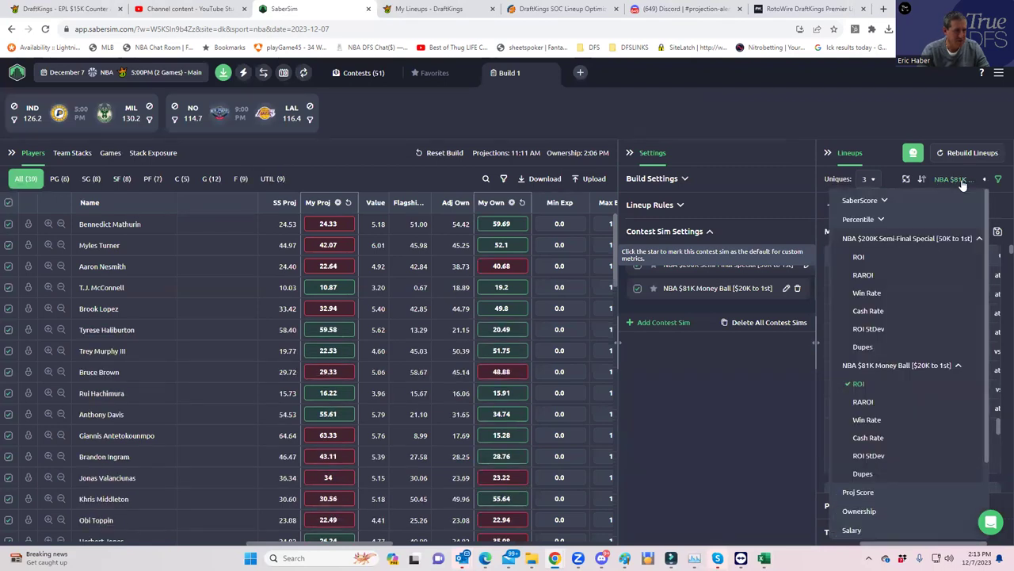
click(863, 401)
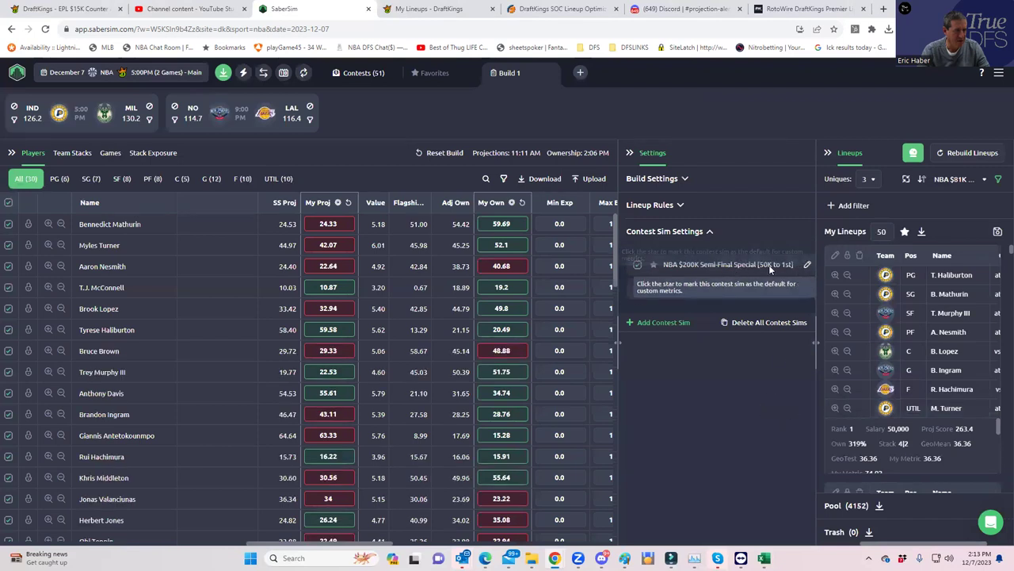
- Open the NBA $81K Money Ball sim's settings for its contest size and set the Number of Entries in the GeoMean Excel workbook to 270
click(786, 289)
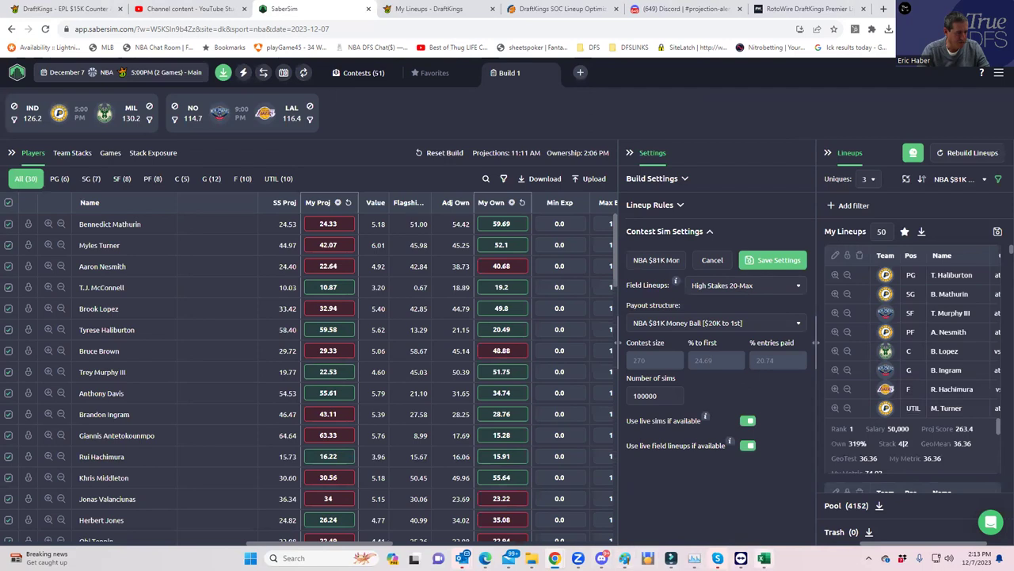
mouse_move(764, 557)
click(901, 511)
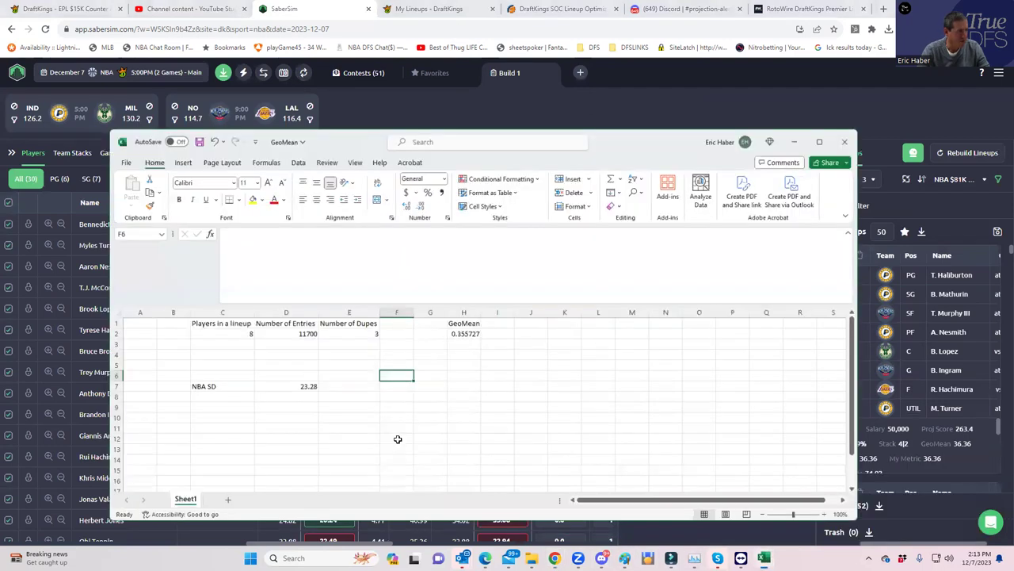
click(224, 332)
click(306, 333)
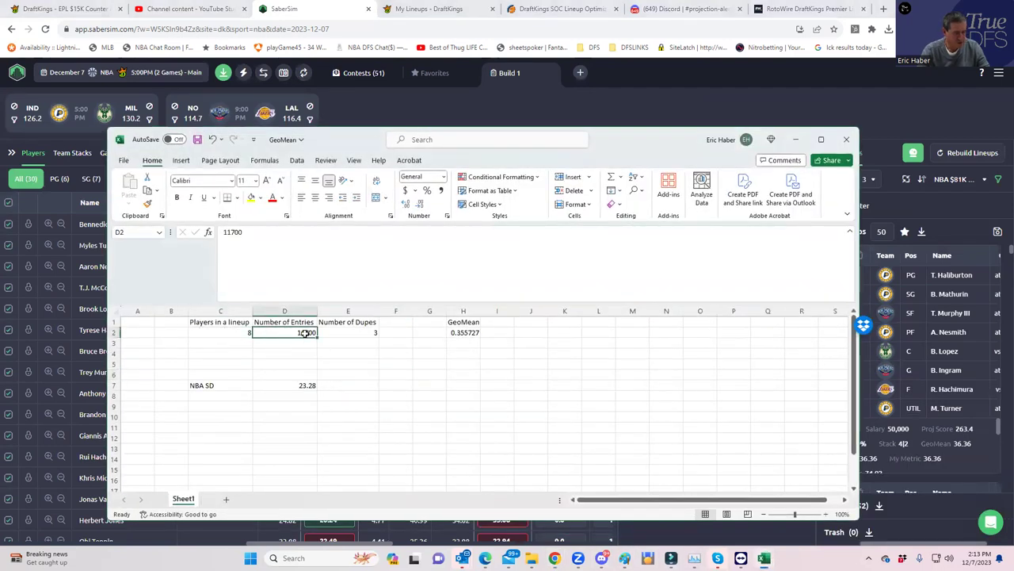
text(25)
text(0)
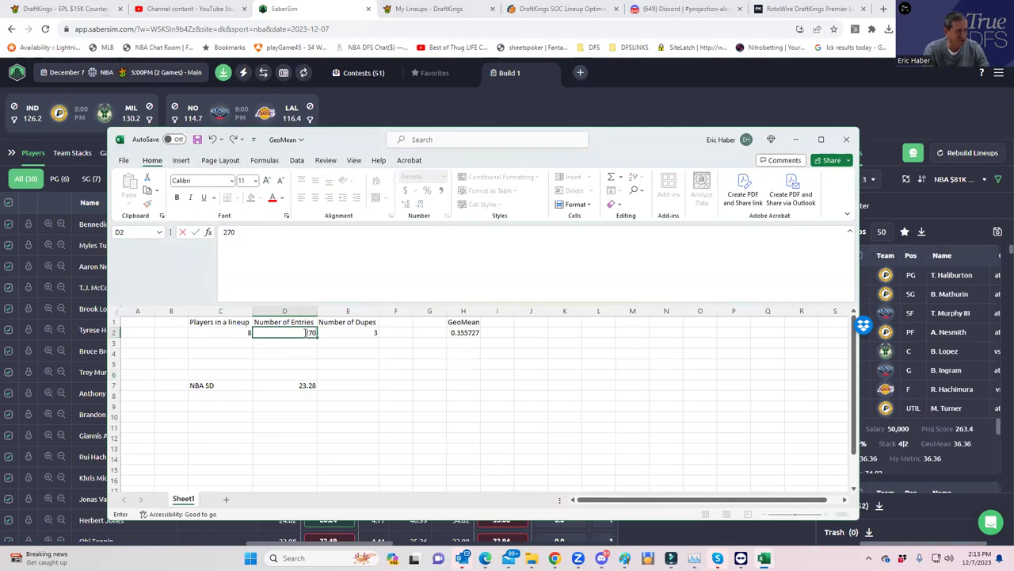
click(429, 361)
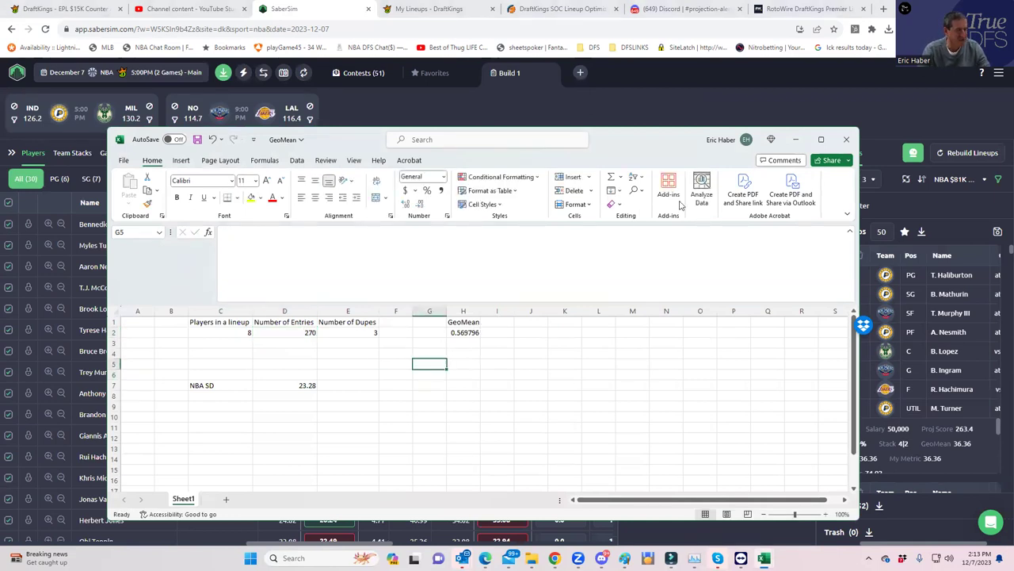
click(797, 142)
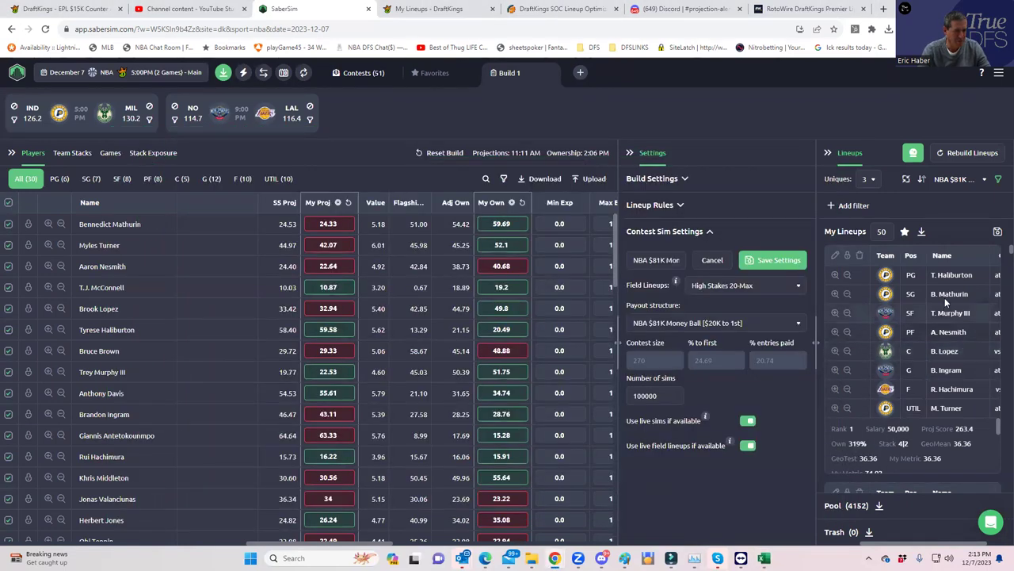
- Save the lineups to the NBA $81K Money Ball contest only, leaving out the NBA $200K Semi-Final Special
click(998, 231)
click(351, 218)
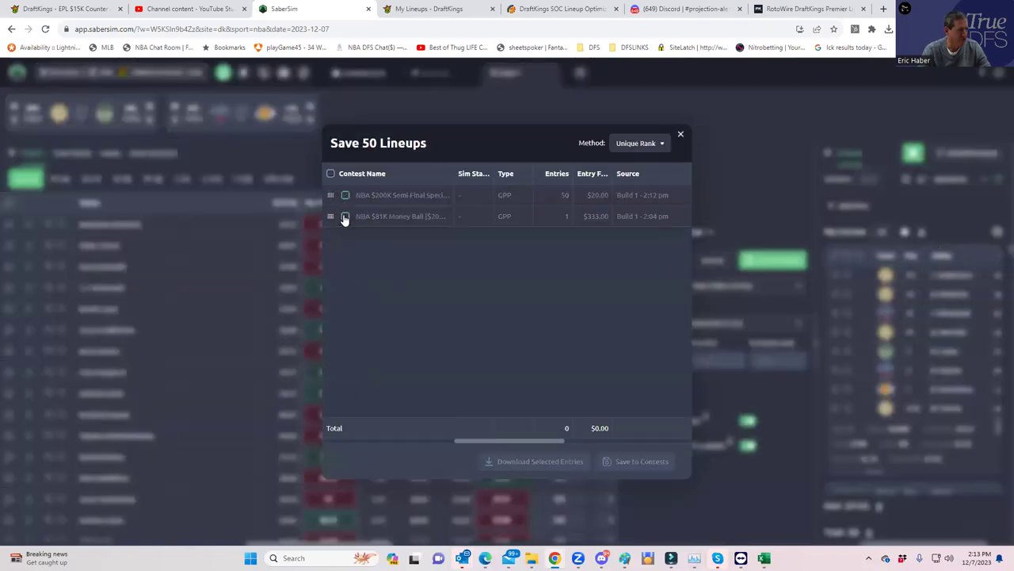
click(614, 462)
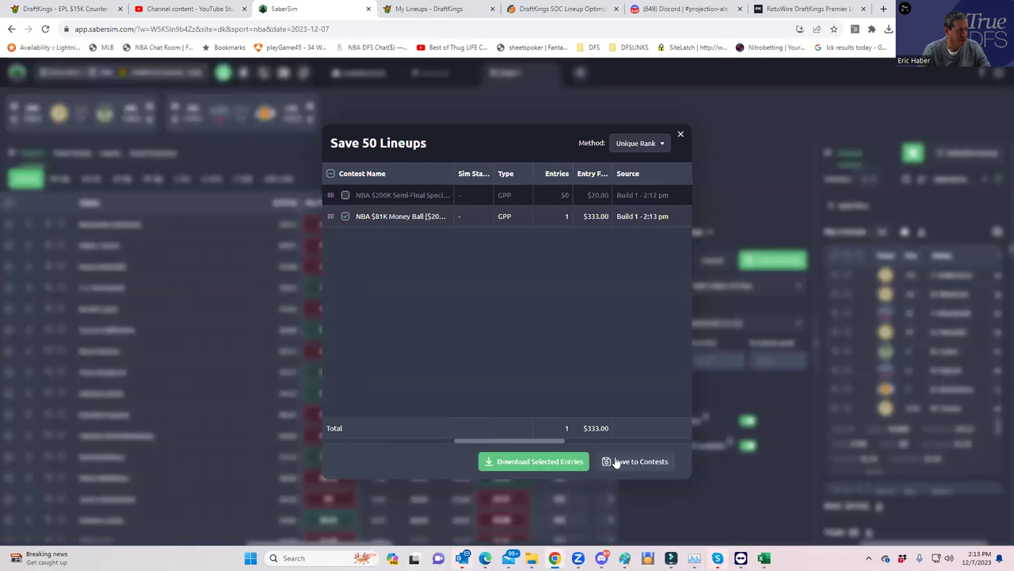
click(680, 137)
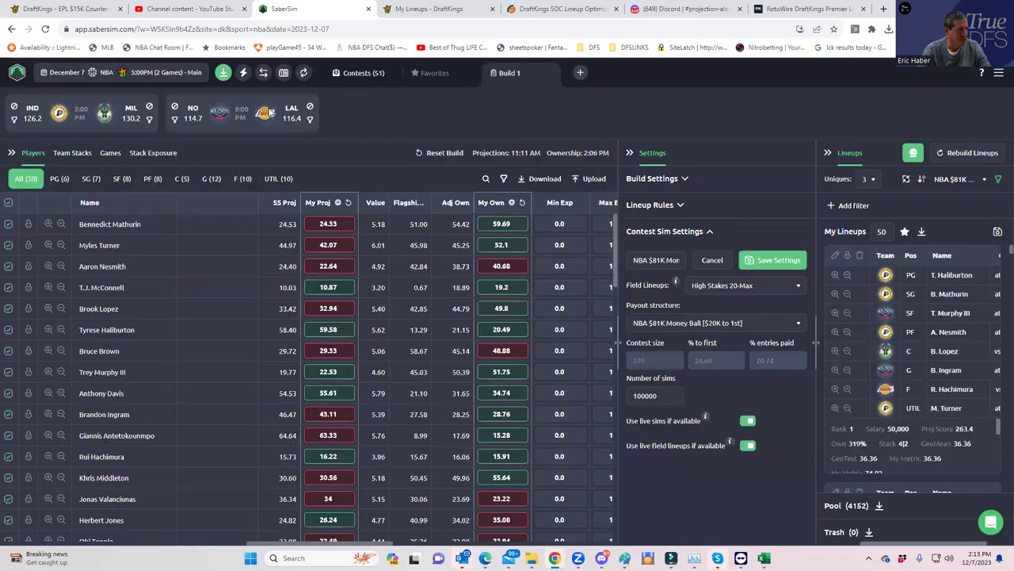
- Download the contest entries from SaberSim and upload entries_dk_nba_2023-12-07_main (1) to the DraftKings Edit Entries page
click(222, 75)
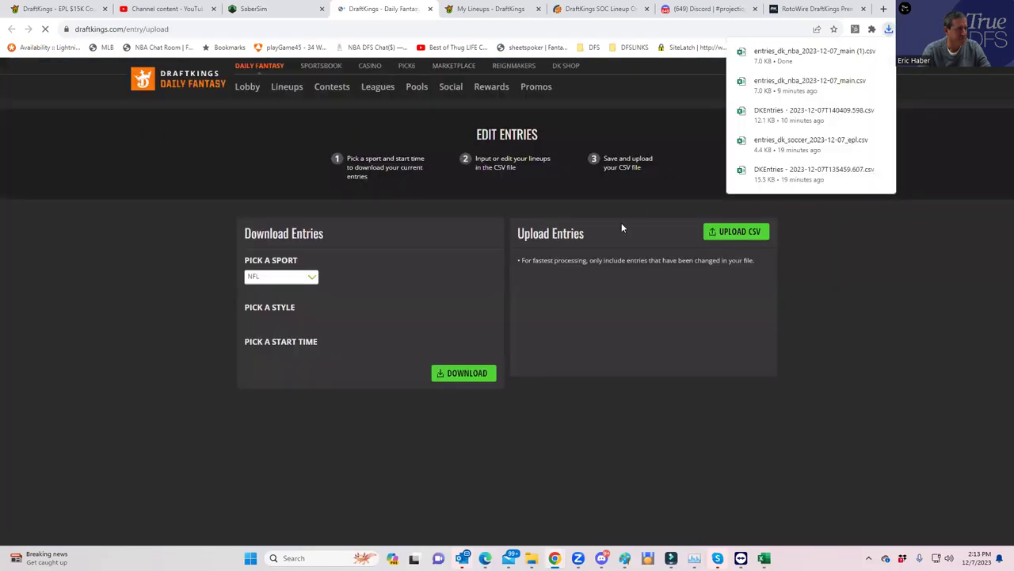
click(720, 233)
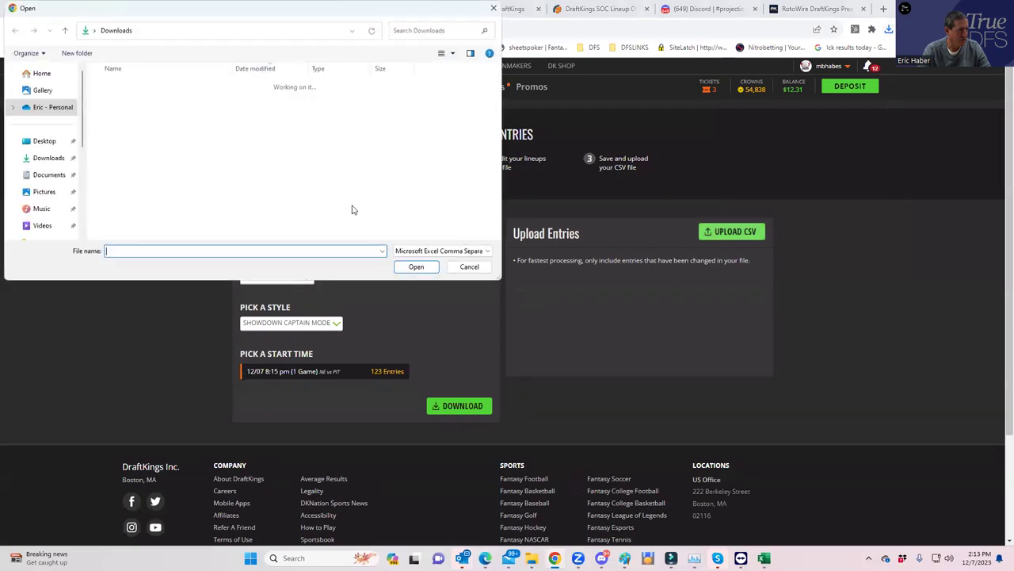
click(150, 101)
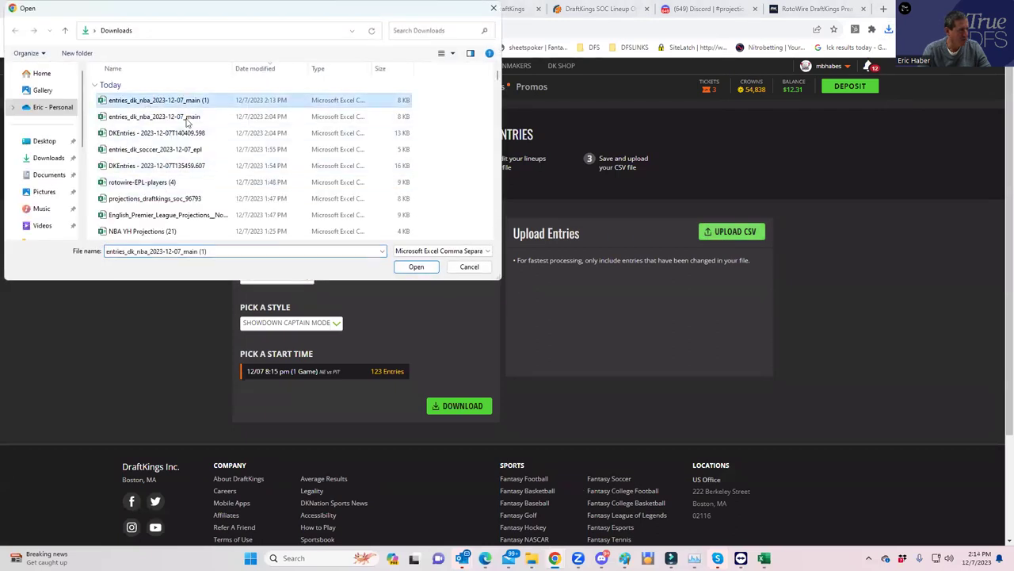
click(412, 266)
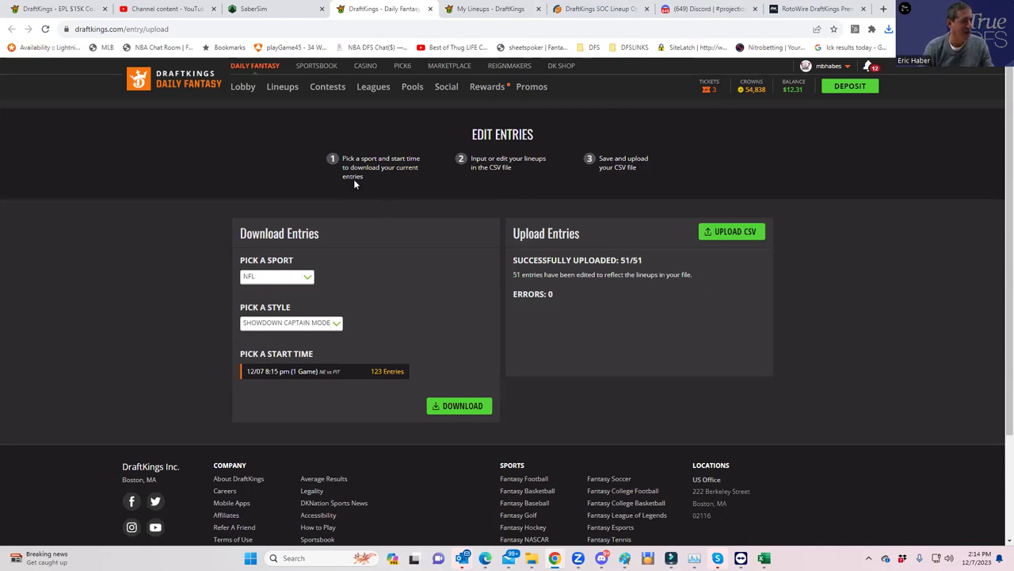
- Switch back to SaberSim, look over the custom projections, and load the DraftKings NBA IND vs MIL Showdown slate
click(293, 10)
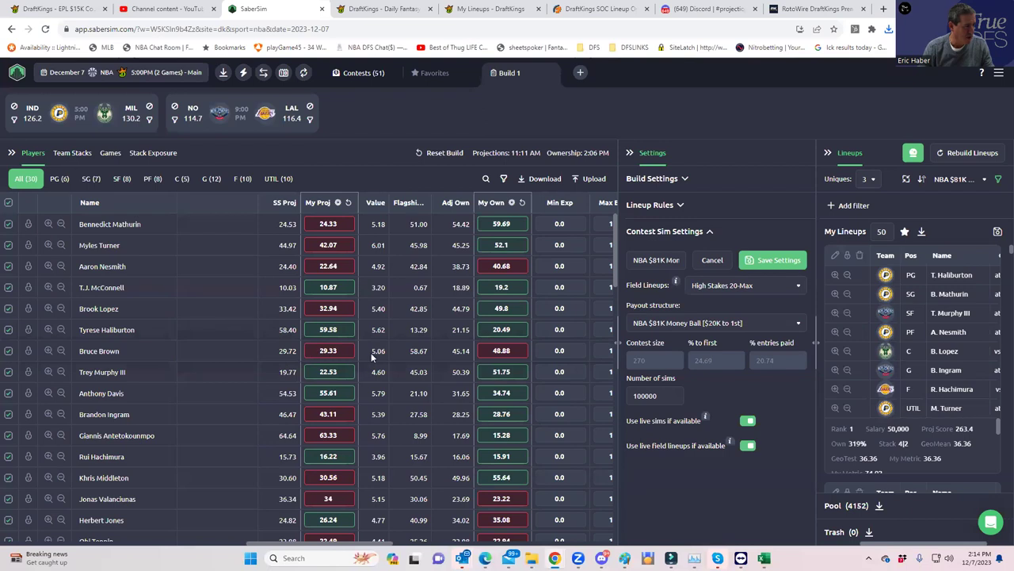
scroll(317, 368, down, 1)
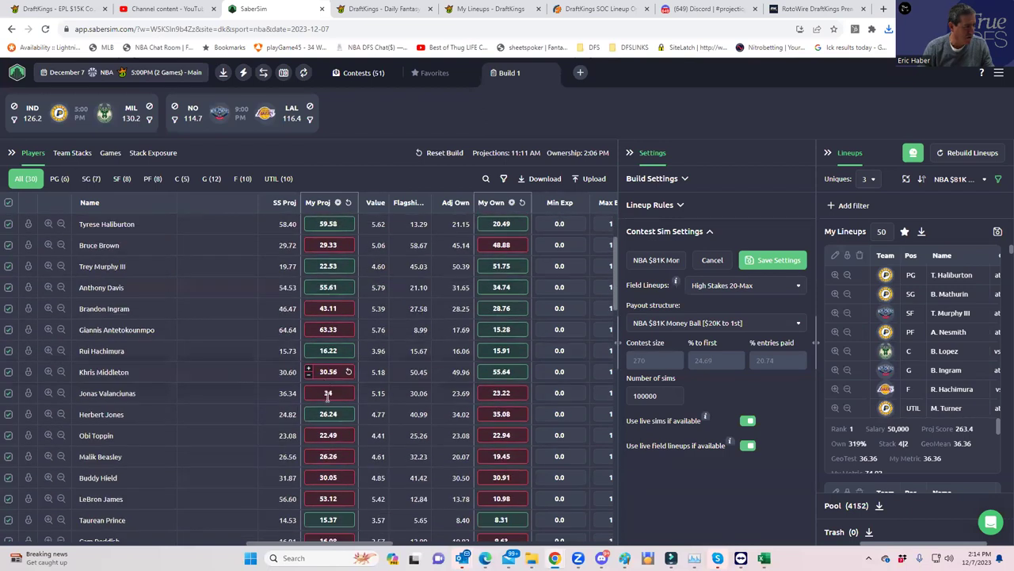
scroll(321, 388, down, 1)
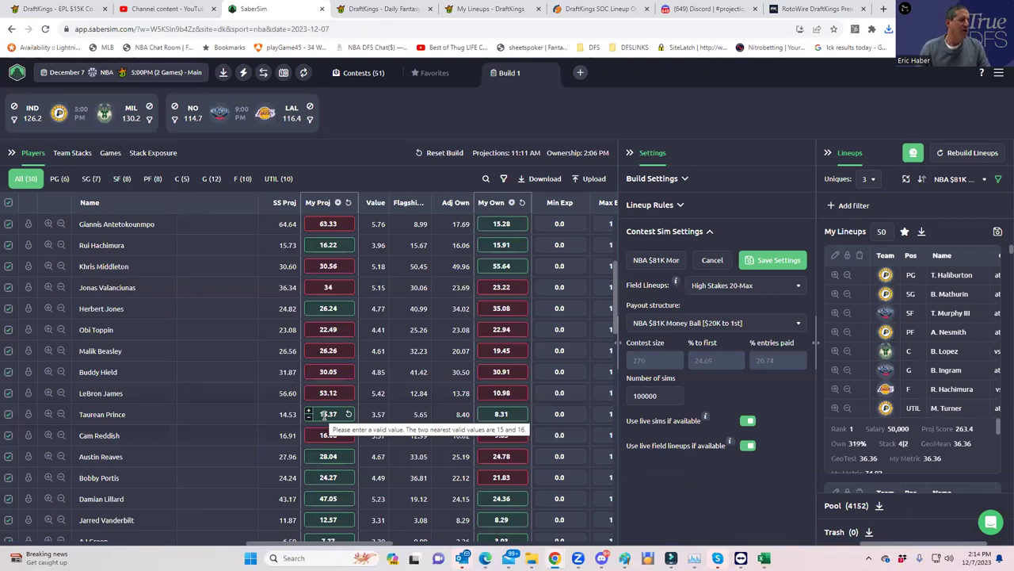
click(179, 278)
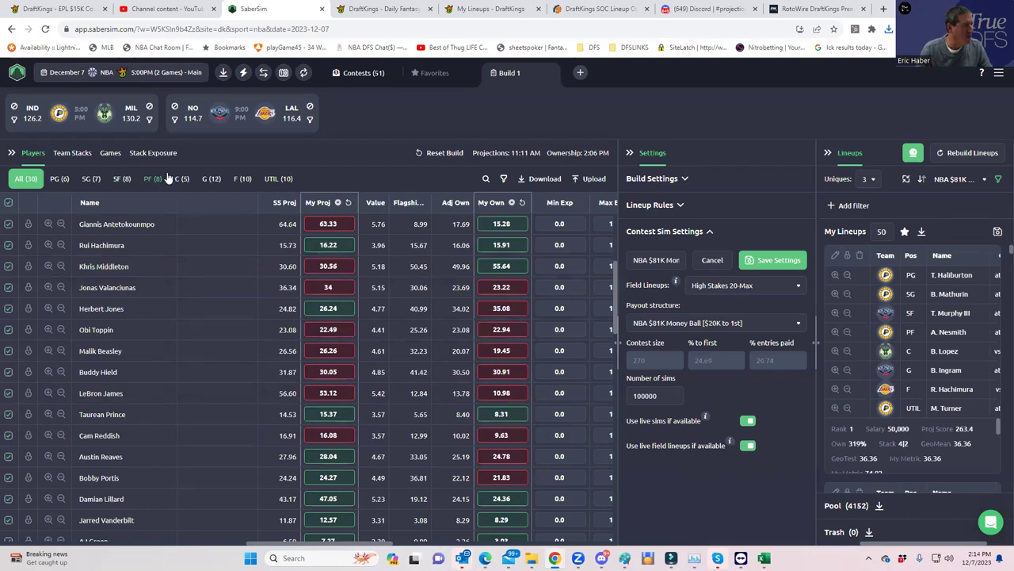
click(172, 72)
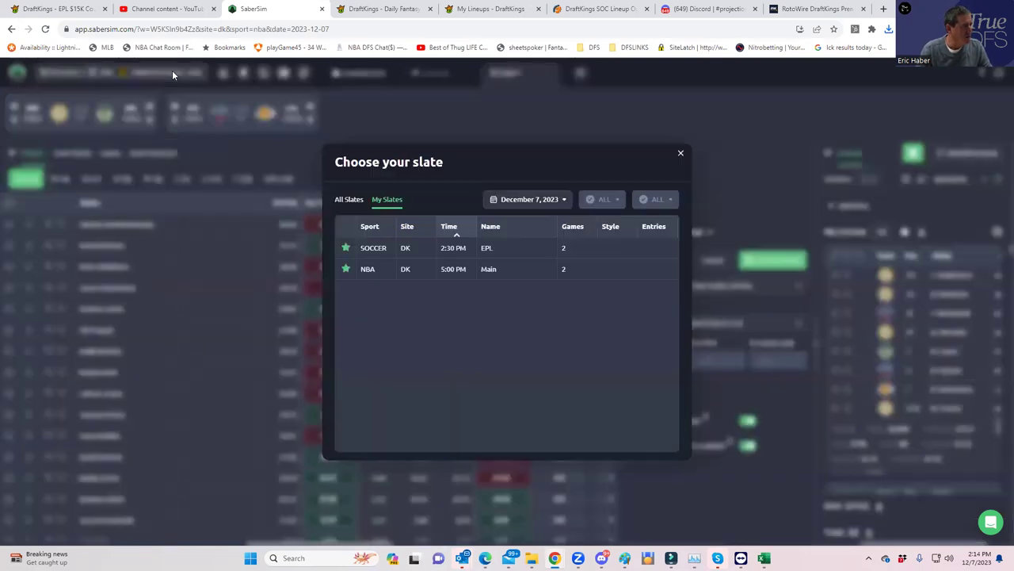
click(350, 202)
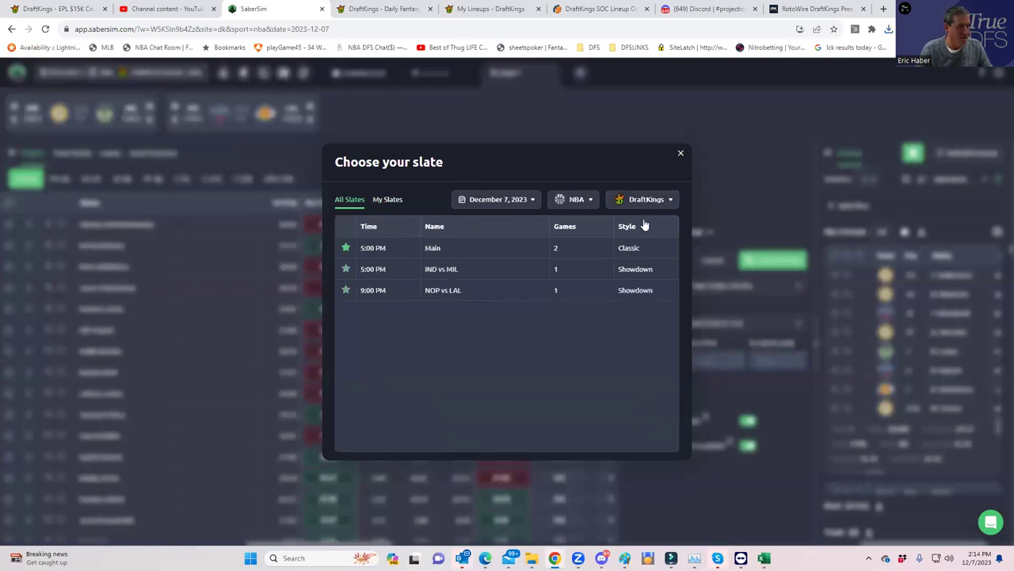
click(632, 199)
click(472, 341)
click(440, 270)
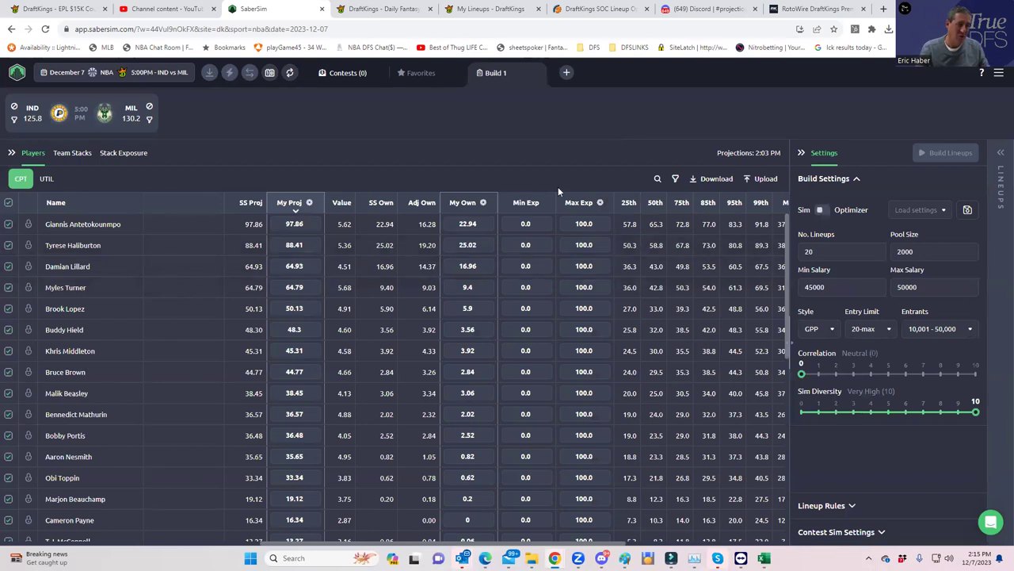
- Try to upload the NBADK_Sim file from the KrugNBA folder with unlisted players excluded, ignoring the unmatched players
click(760, 179)
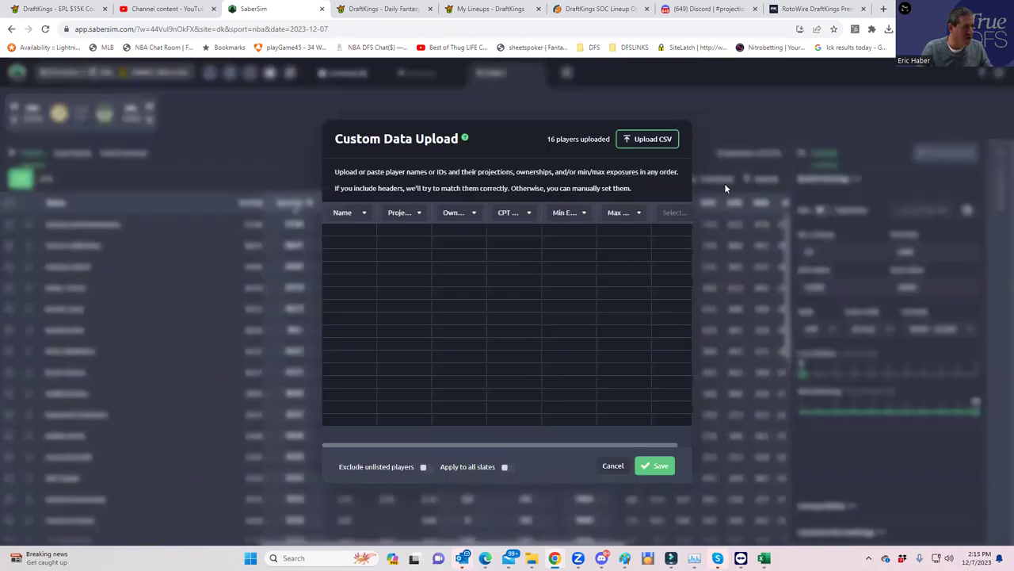
click(626, 144)
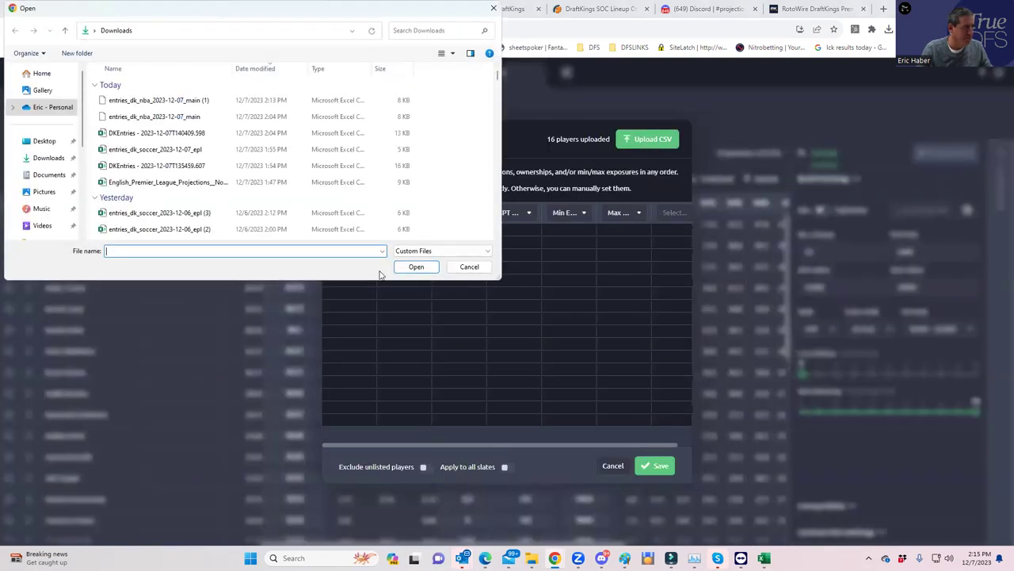
scroll(70, 176, down, 3)
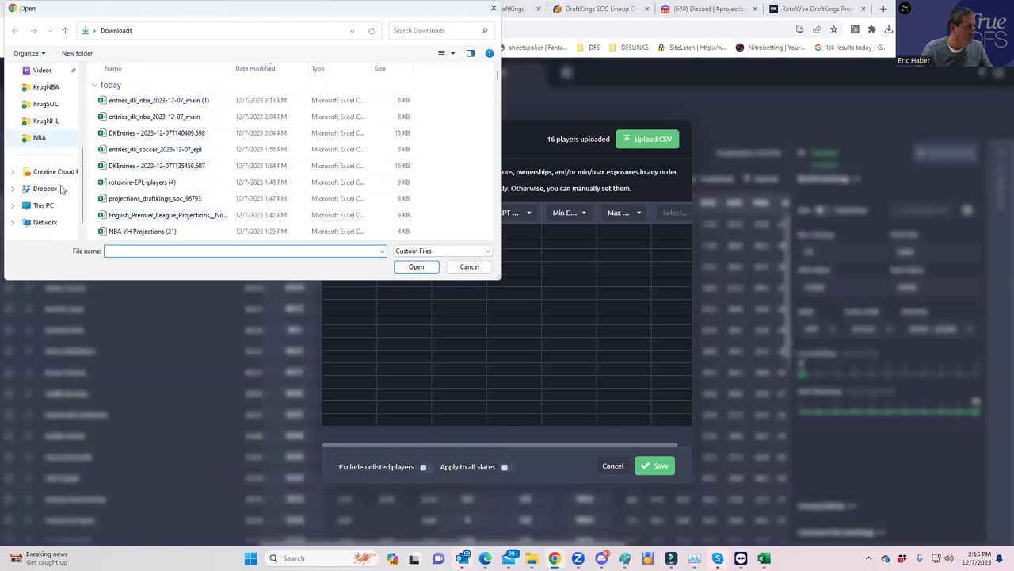
click(50, 93)
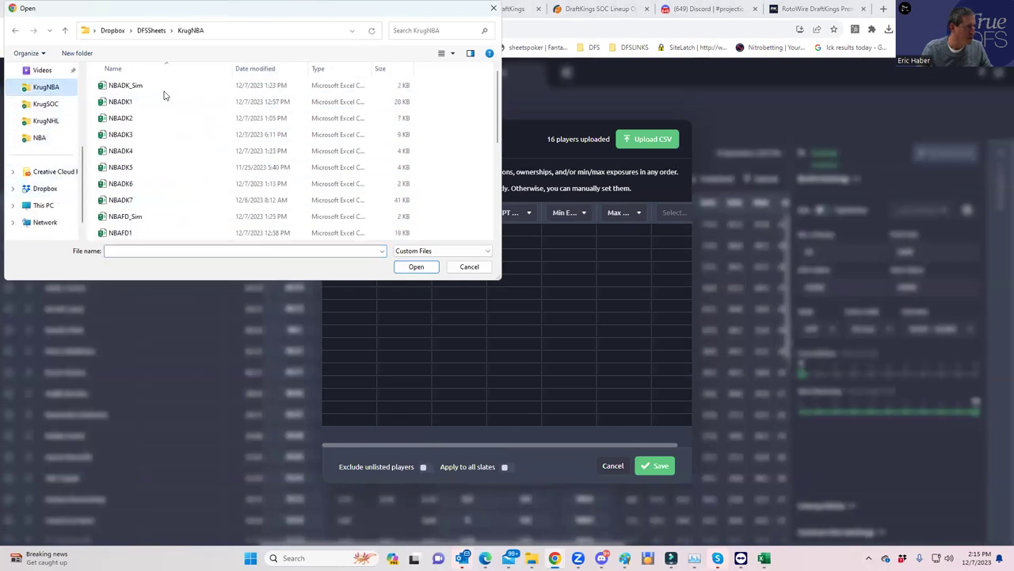
click(159, 86)
click(401, 270)
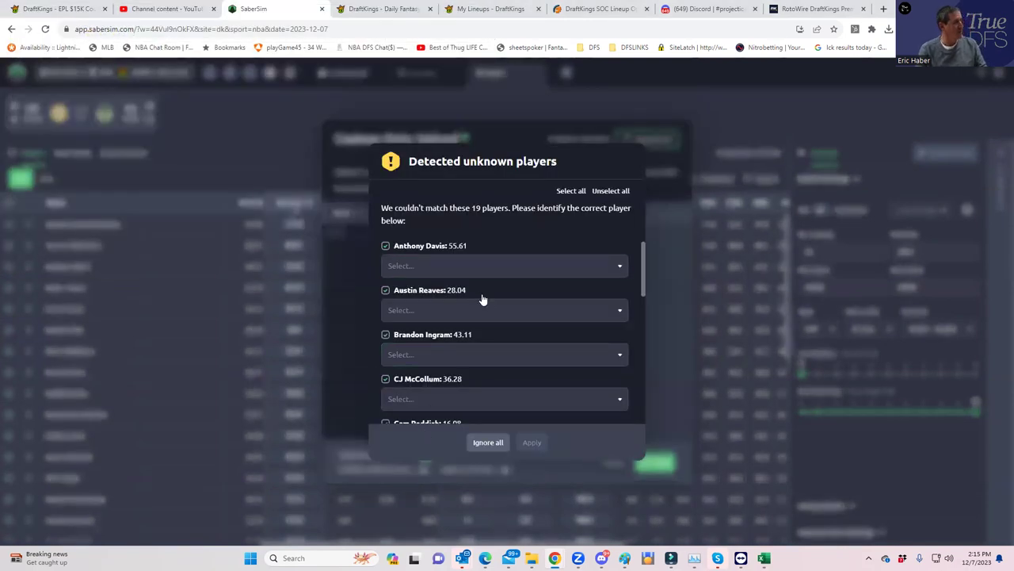
click(480, 443)
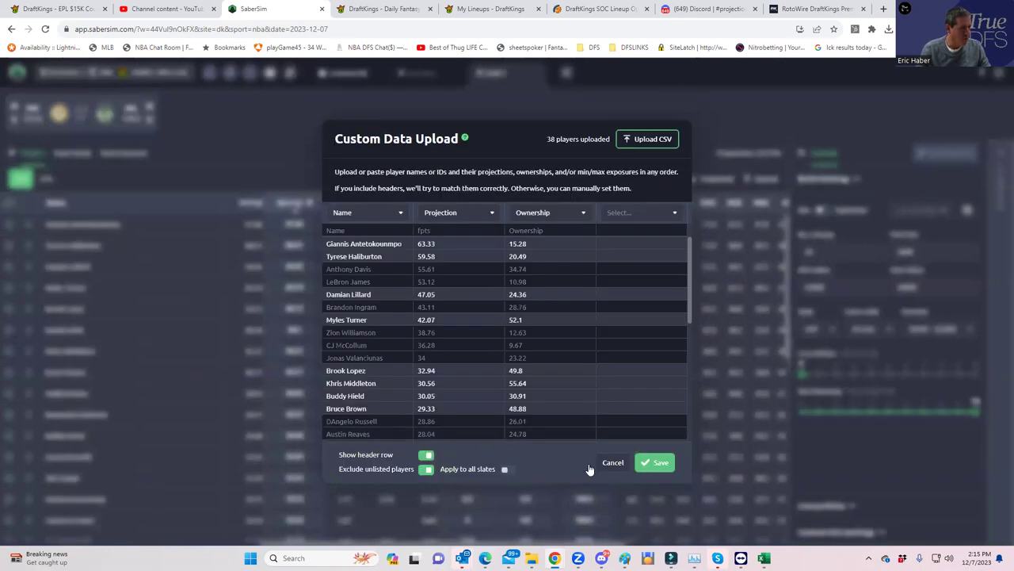
click(657, 463)
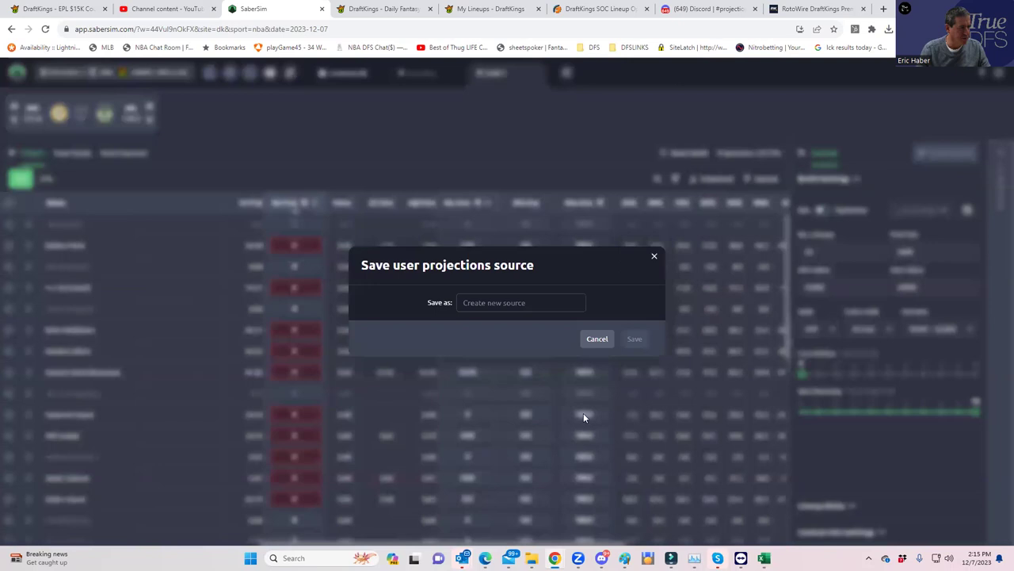
click(597, 339)
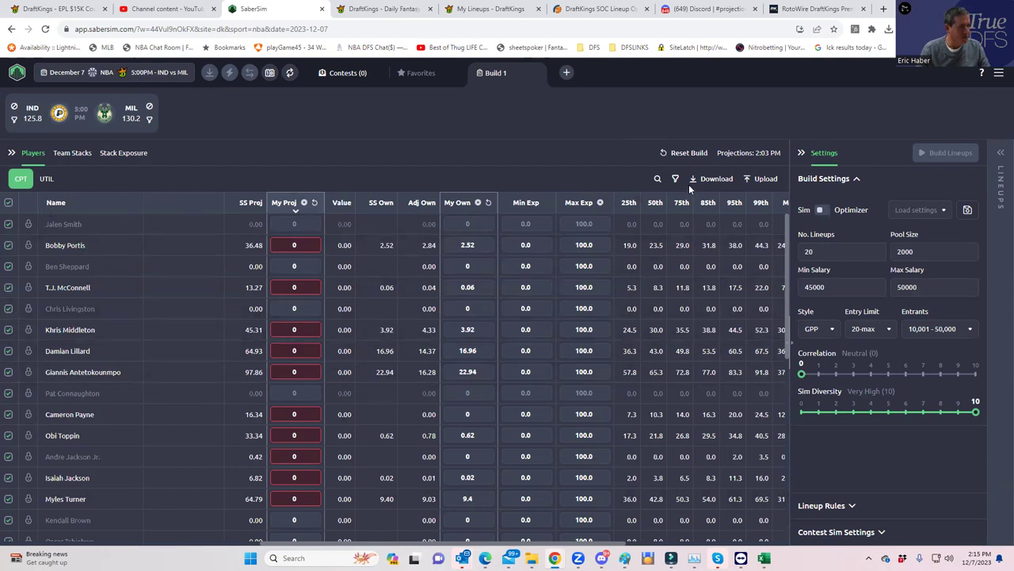
- Upload the NBADK_Sim file again without excluding unlisted players, ignoring unmatched ones and saving no projection source, and show the UTIL projections
click(765, 179)
click(647, 139)
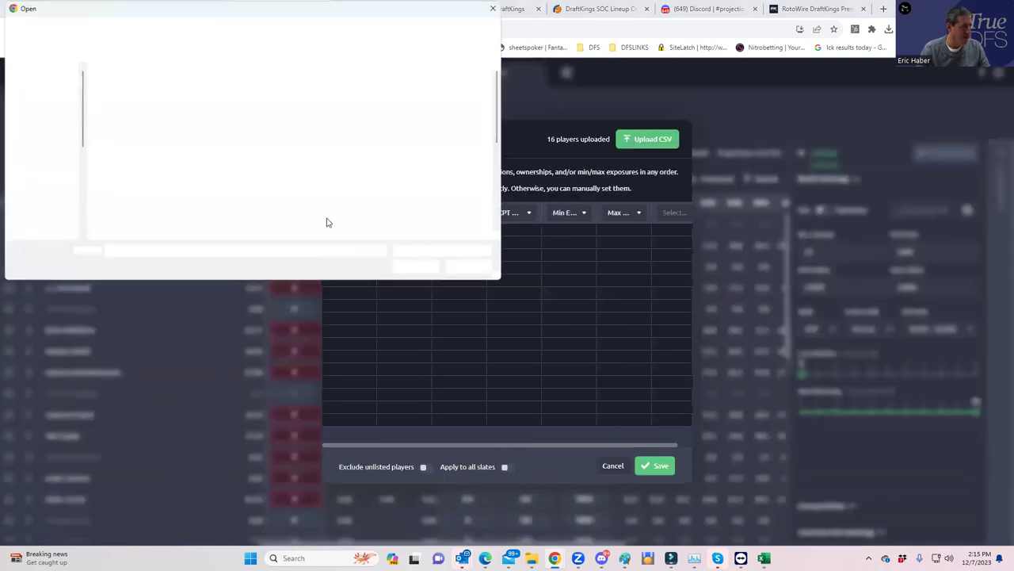
click(125, 85)
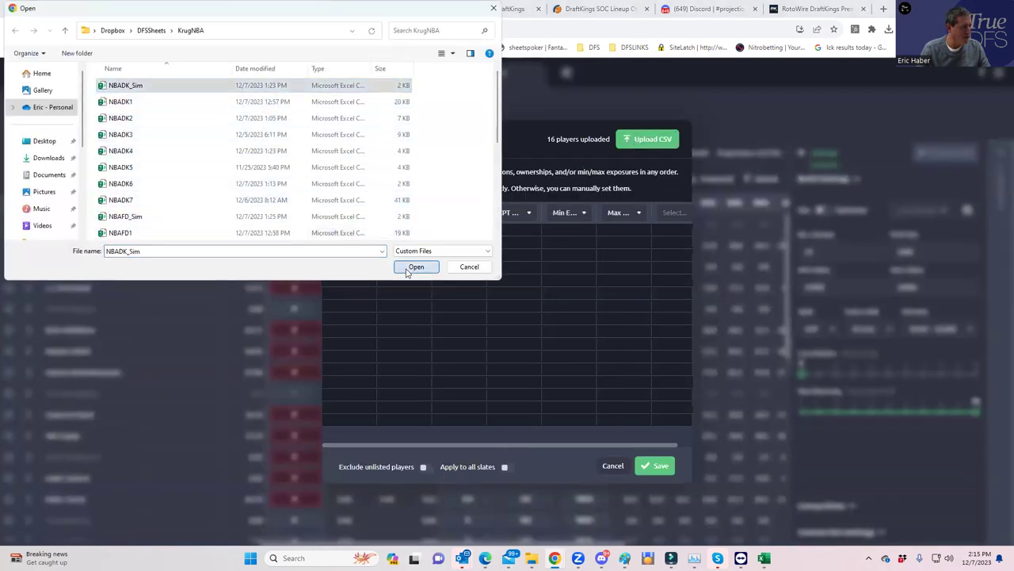
click(416, 266)
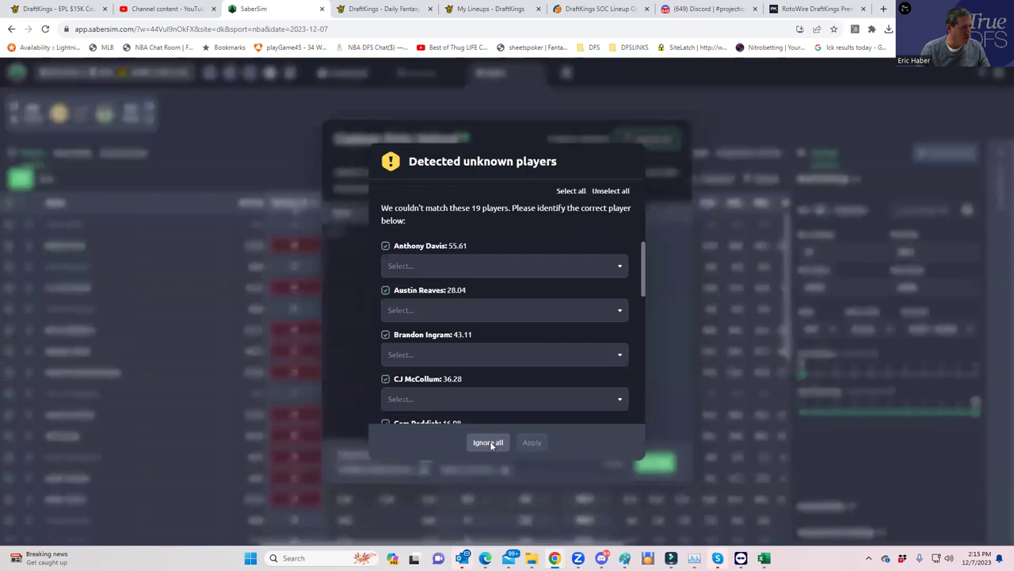
click(485, 443)
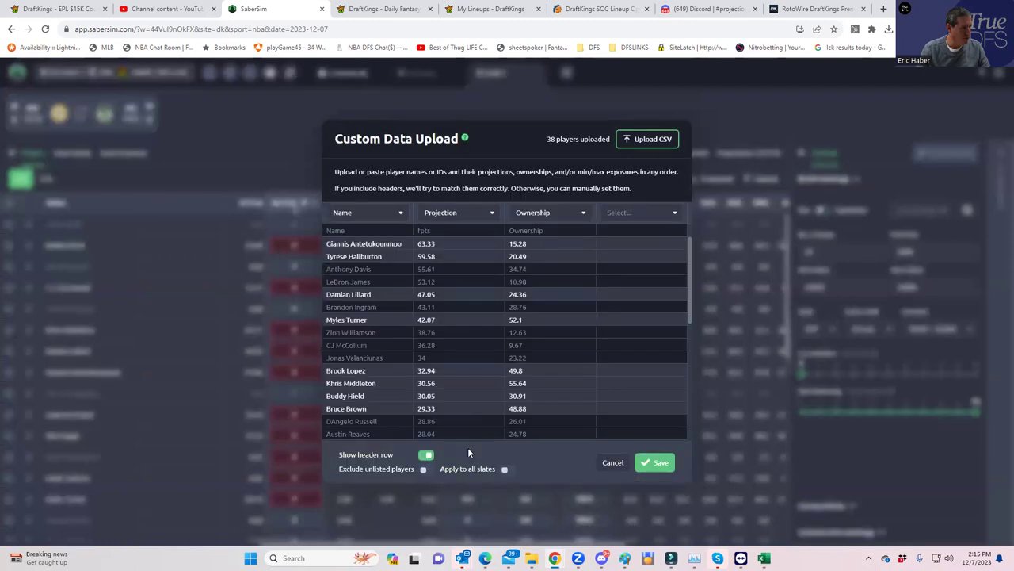
click(655, 464)
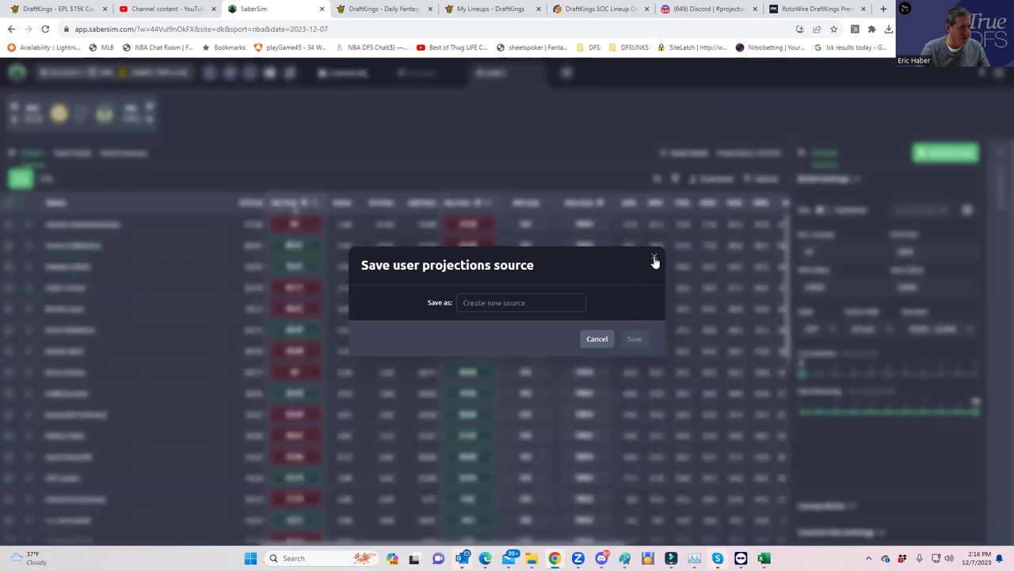
click(655, 260)
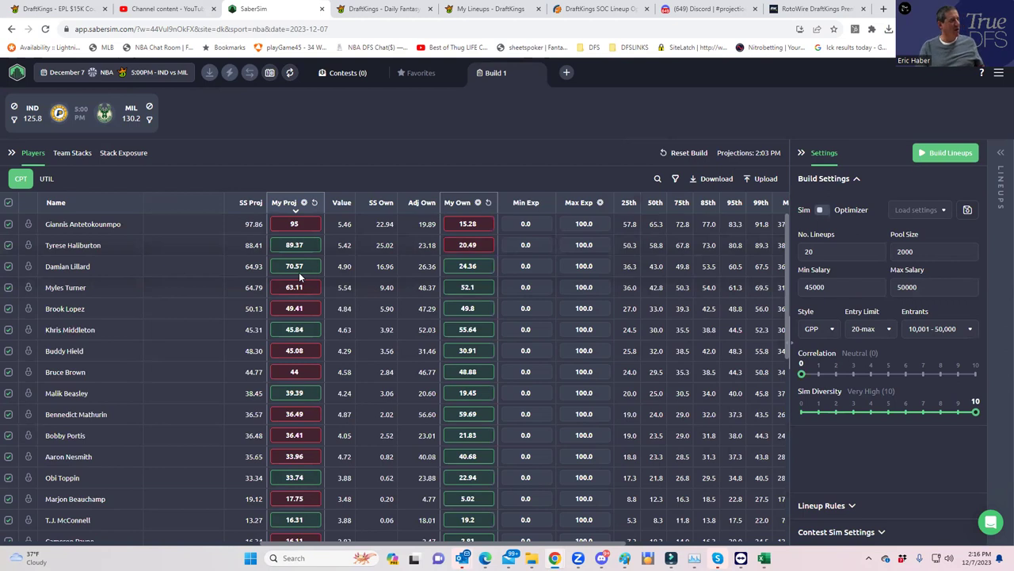
click(49, 180)
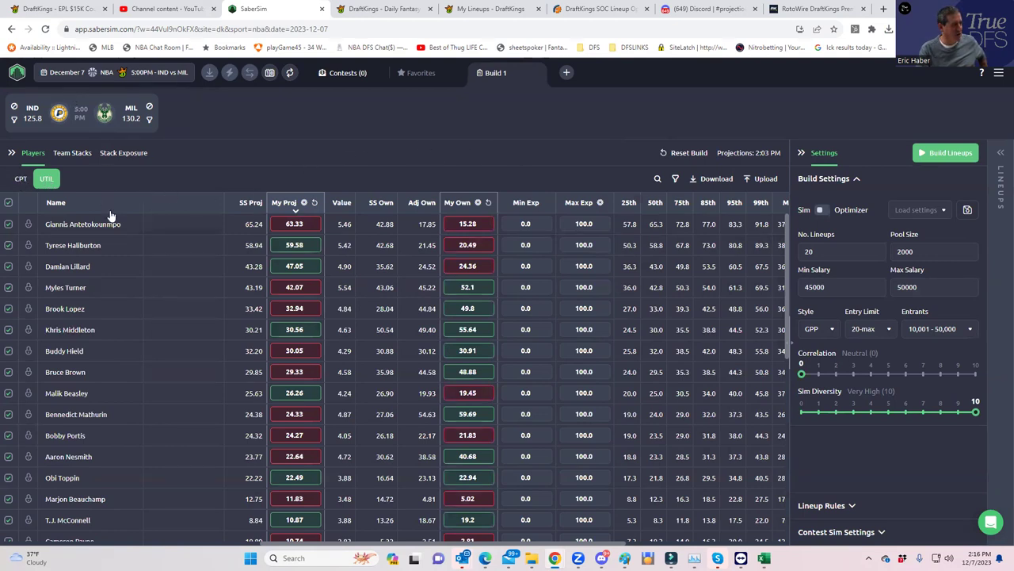
- Reset all player ownerships, set the number of lineups to 30, and build the IND vs MIL Showdown lineups
click(490, 202)
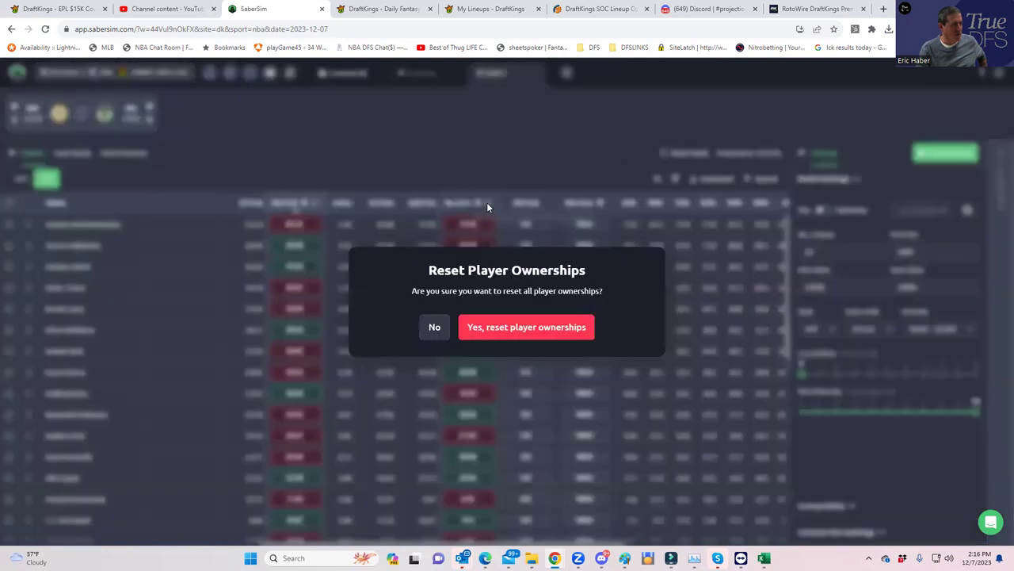
click(484, 331)
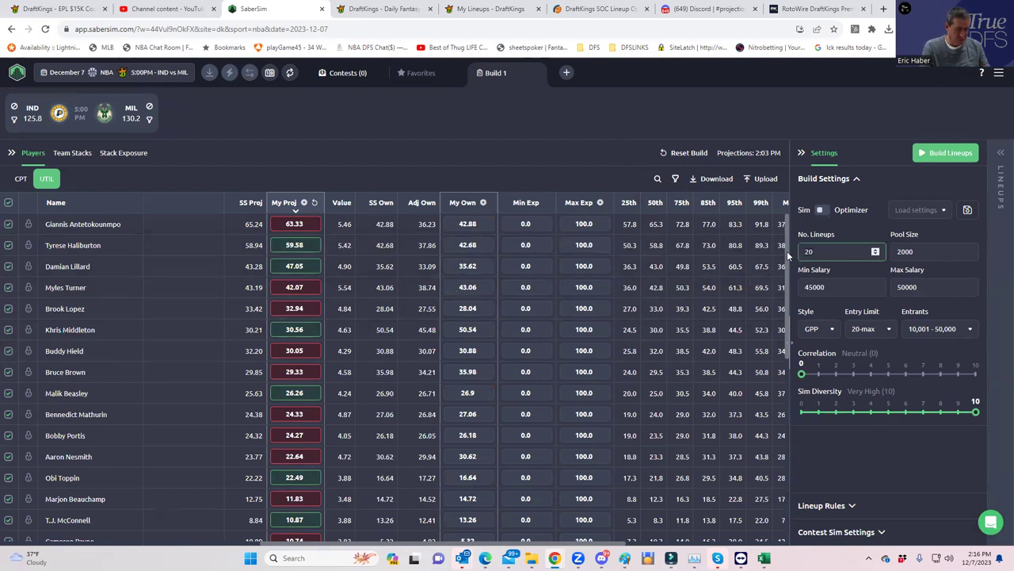
click(845, 453)
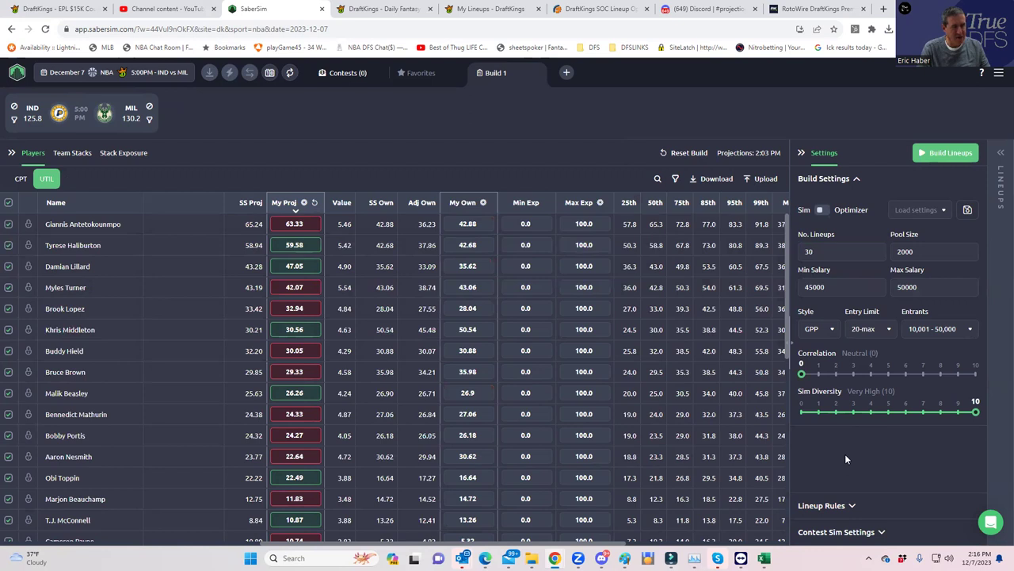
click(926, 160)
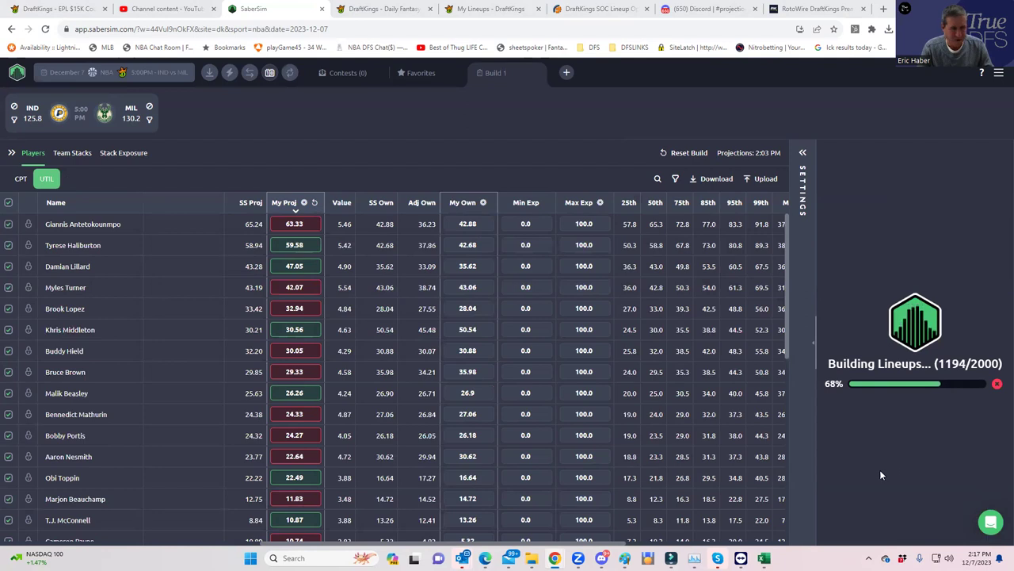
- Switch to the GeoMean workbook in Excel, enter 6 players in a lineup, 2352 entries and 1 dupe, and minimize the workbook
mouse_move(758, 555)
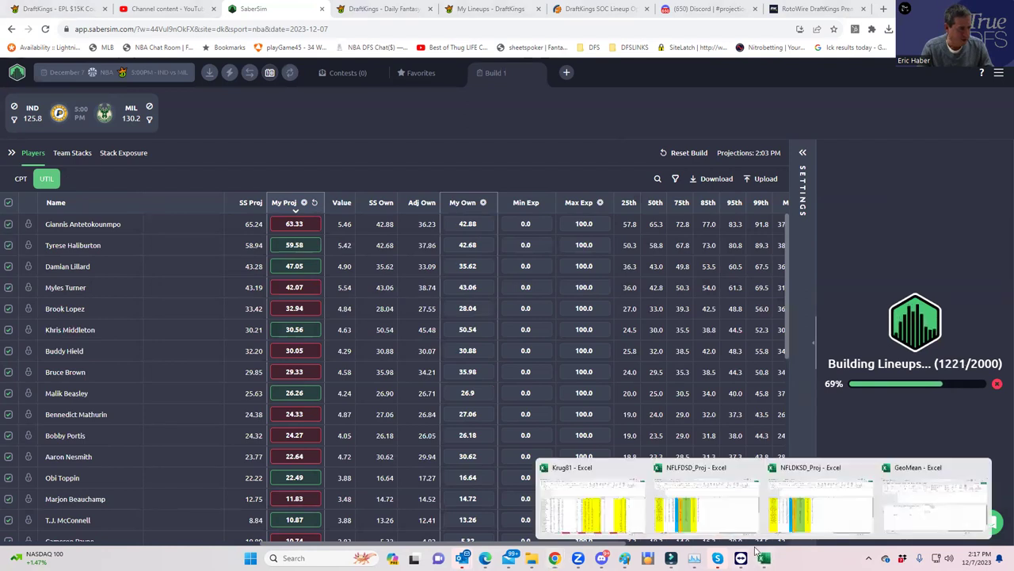
click(927, 501)
click(220, 385)
click(239, 333)
text(6)
click(295, 332)
text(2352)
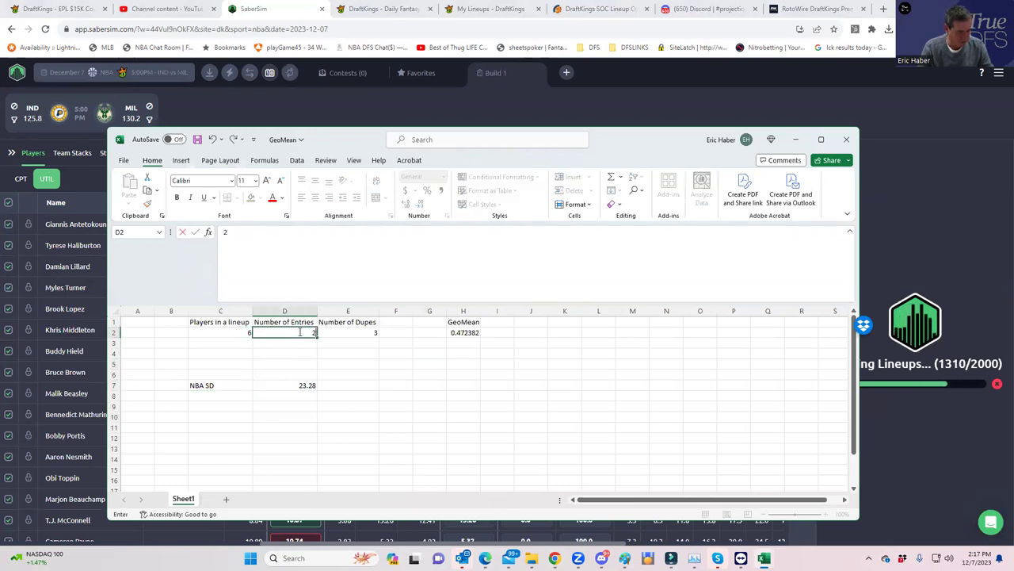
click(354, 385)
click(372, 332)
text(1)
click(367, 362)
click(306, 383)
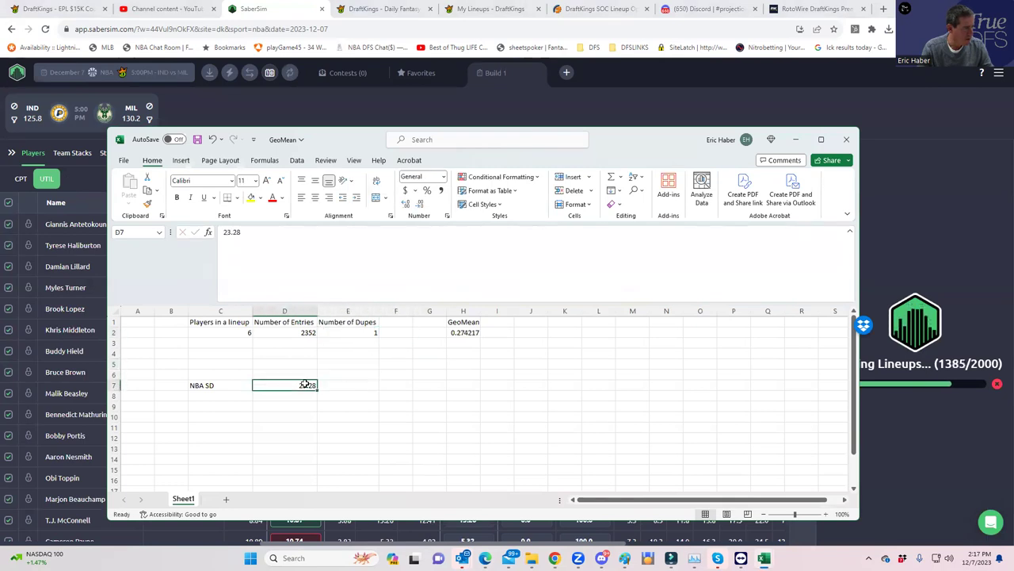
click(444, 333)
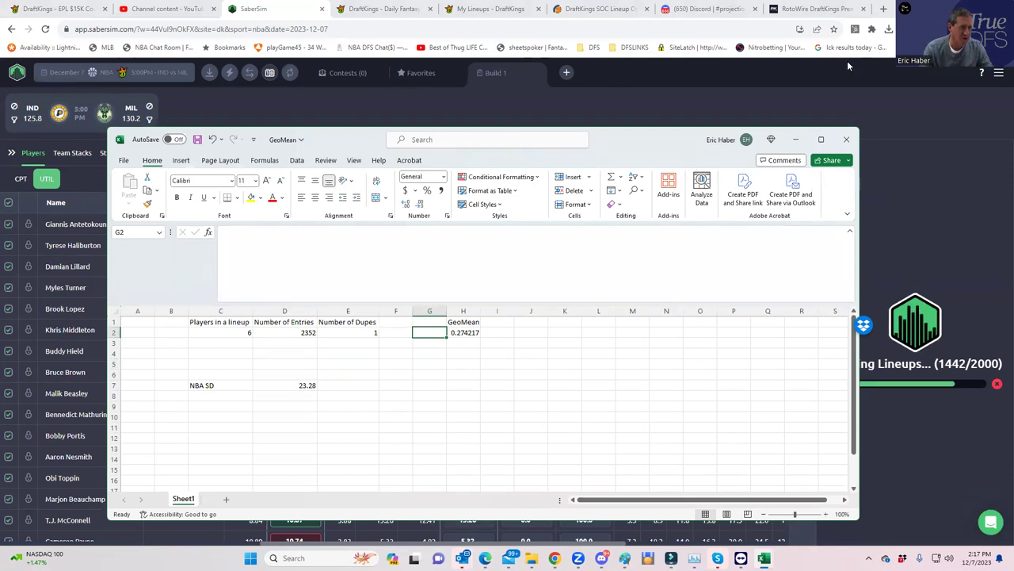
click(794, 141)
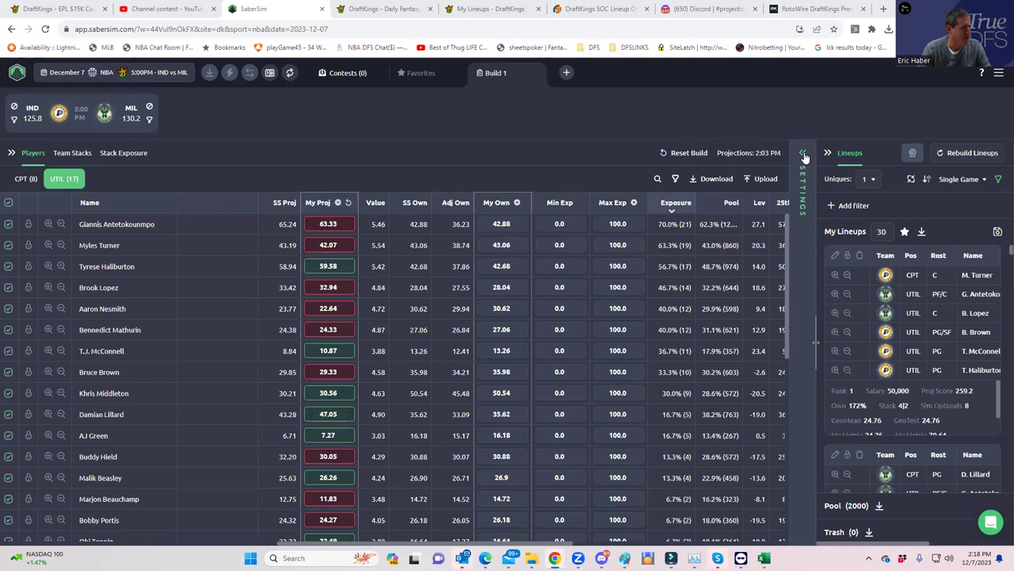
- Set the lineups' uniques to 2, download the DraftKings entries template and load DKEntries - 2023-12-07T141849.134 for saving the 30 lineups
click(867, 178)
click(870, 224)
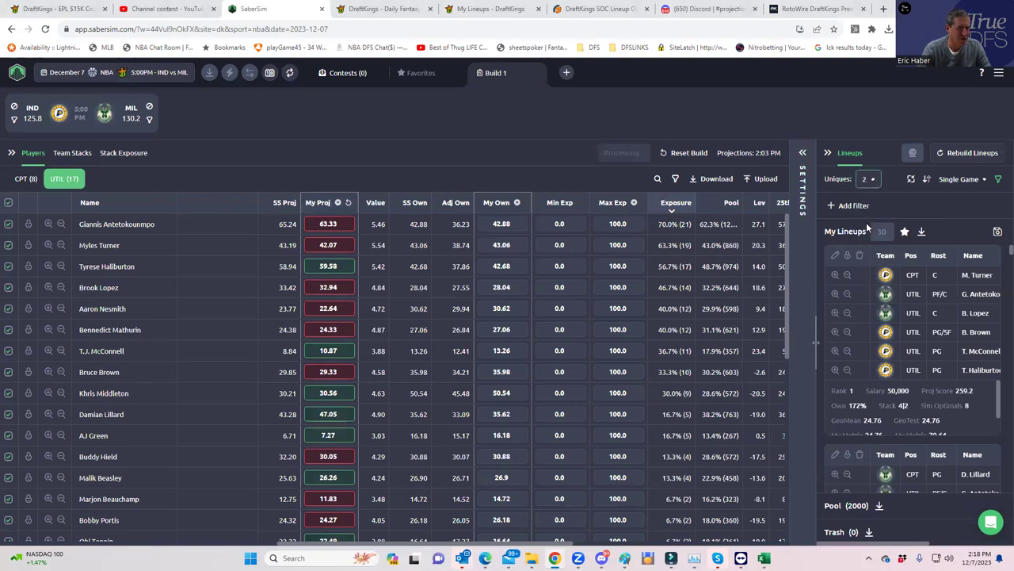
click(997, 236)
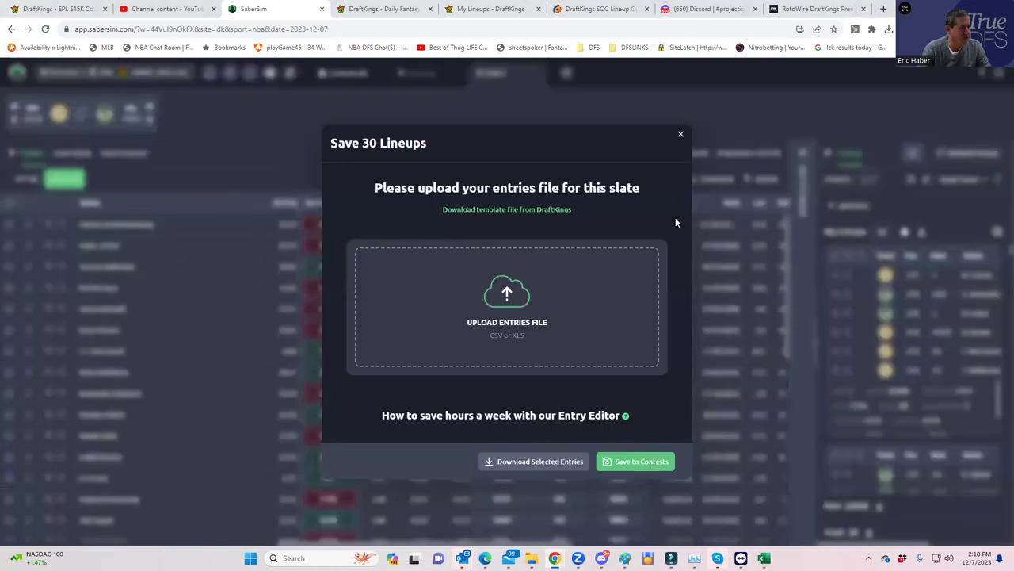
click(513, 210)
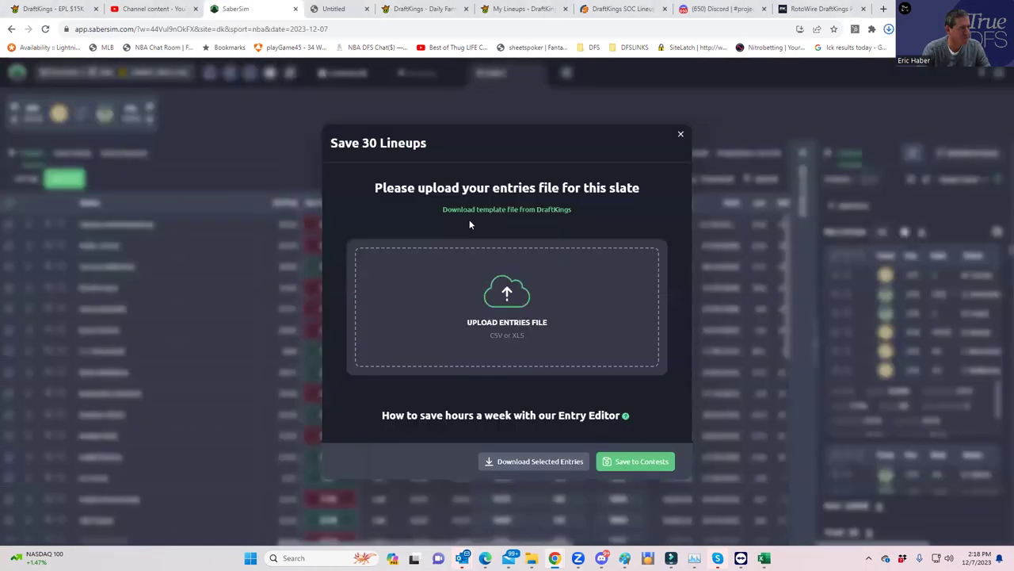
click(512, 291)
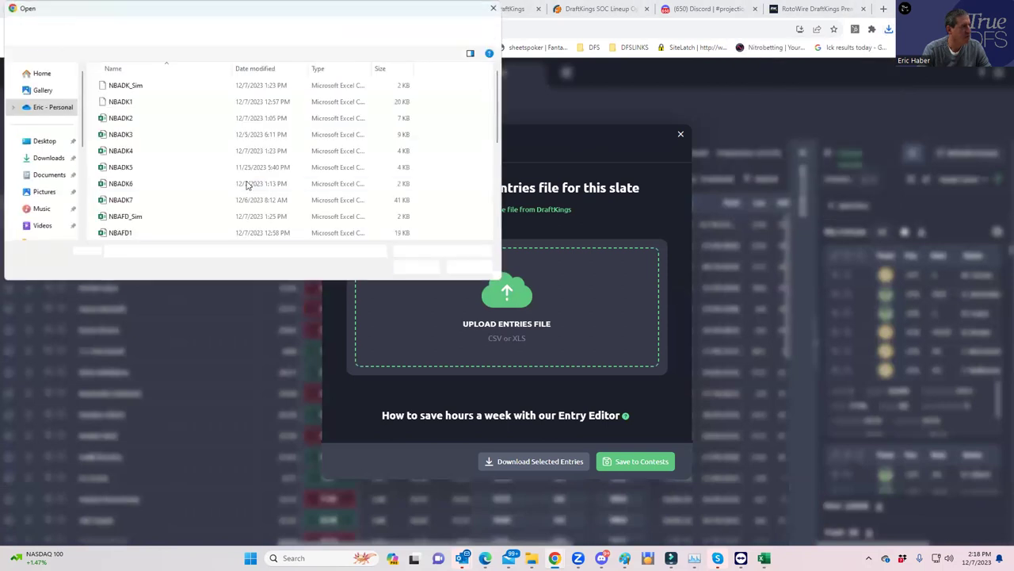
click(52, 158)
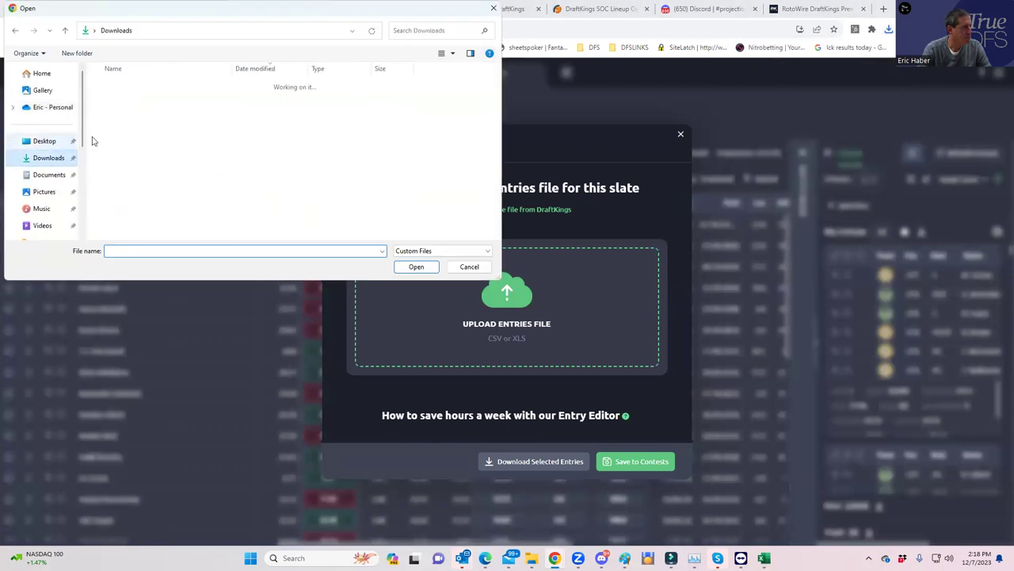
click(160, 101)
click(416, 266)
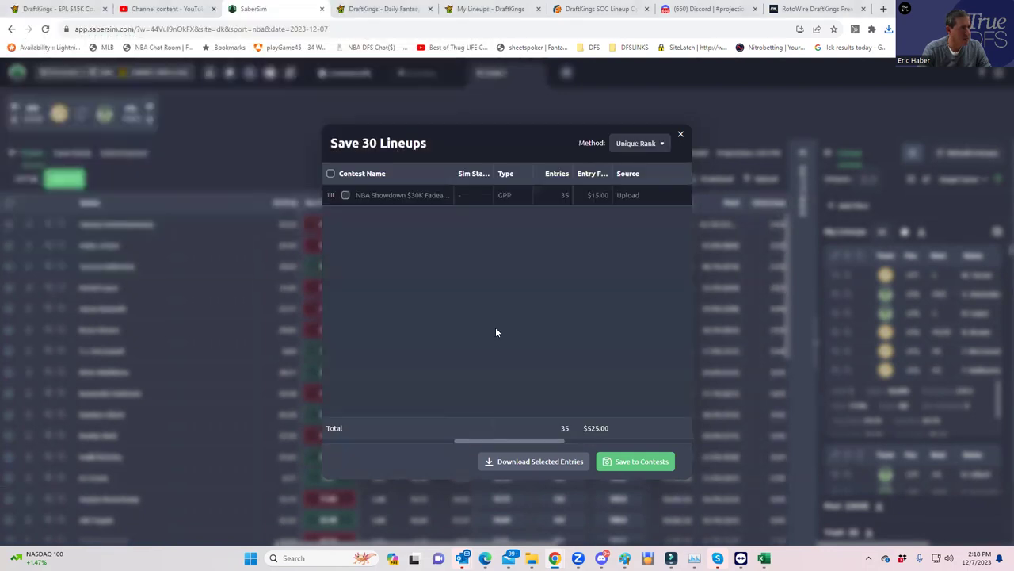
- Save the 30 lineups to the NBA Showdown $30K Fadeaway contest, duplicating lineups to fill all entries, and close the save dialog
click(631, 461)
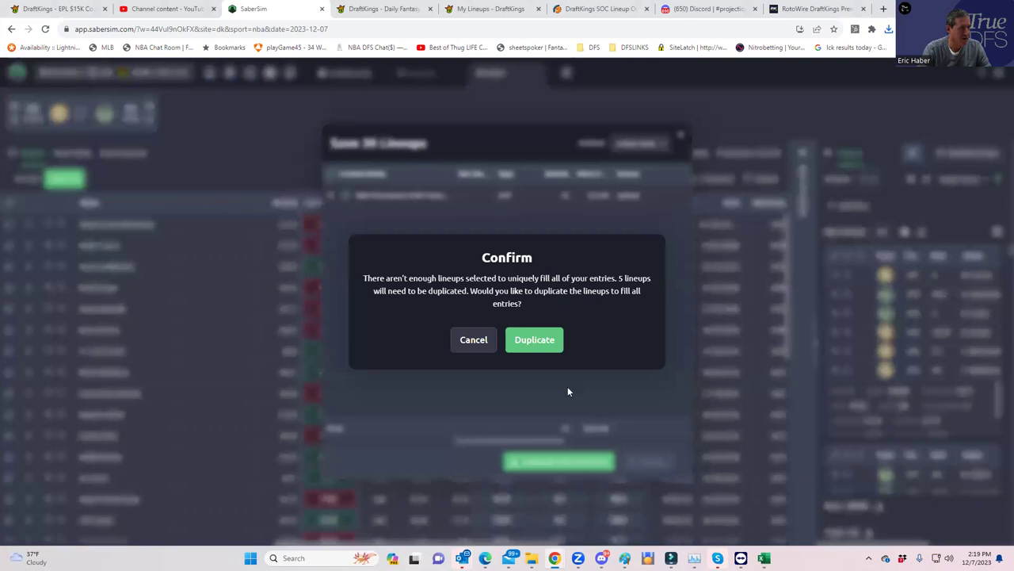
click(533, 340)
click(682, 136)
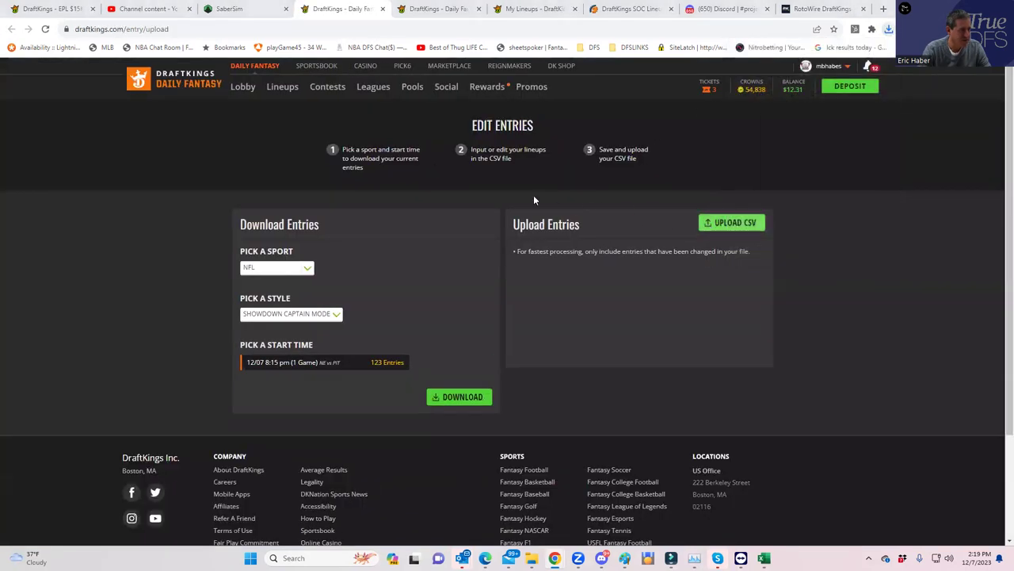
- Upload entries_dk_showdown_nba_2023-12-07_ind vs mil to the DraftKings Edit Entries page and open the Lineups page
click(712, 225)
click(158, 100)
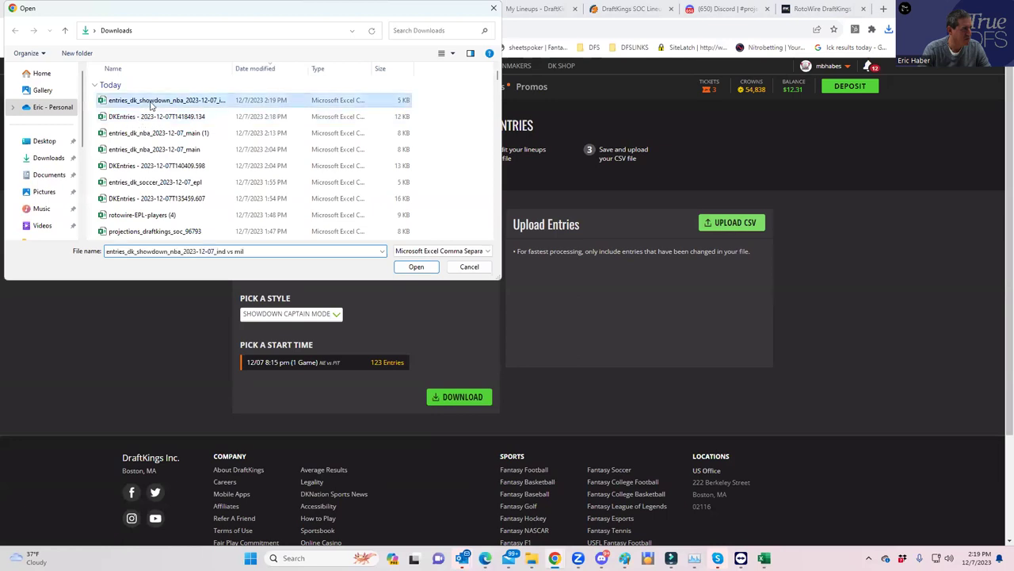
click(416, 267)
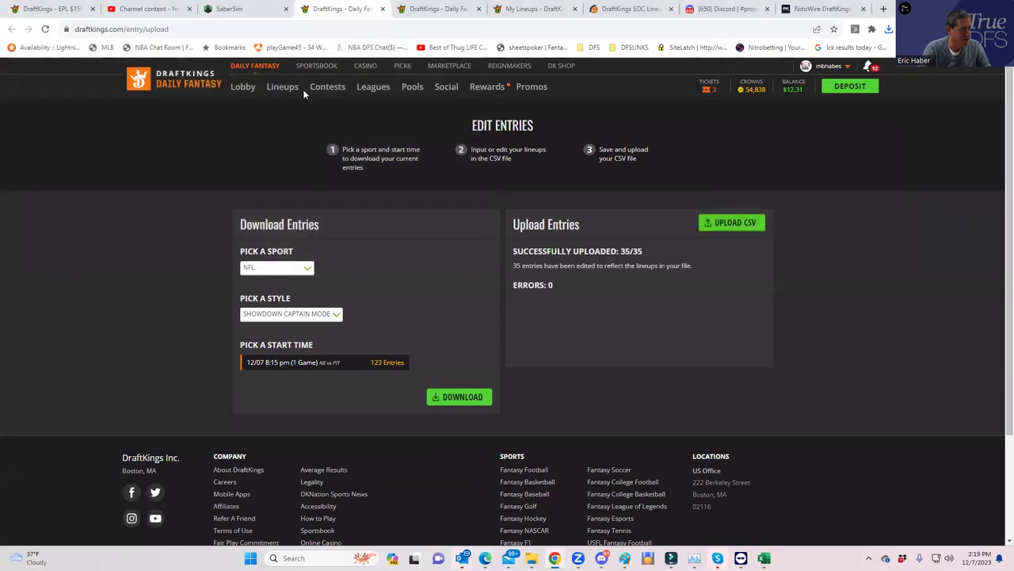
click(291, 89)
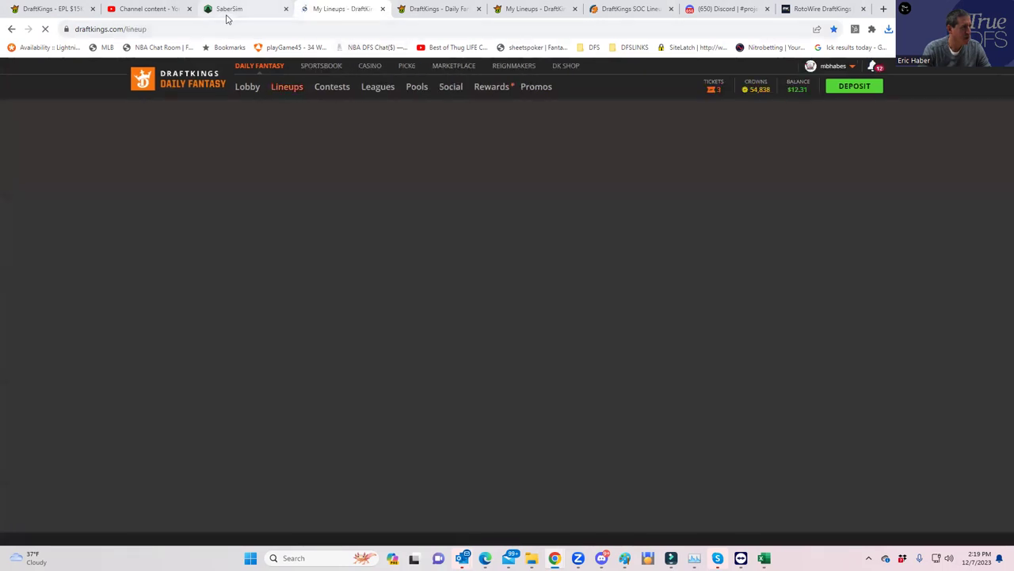
- Switch back to SaberSim, save the contest sim settings for the NBA Showdown $30K Fadeaway contest, and show its players and lineups
click(228, 10)
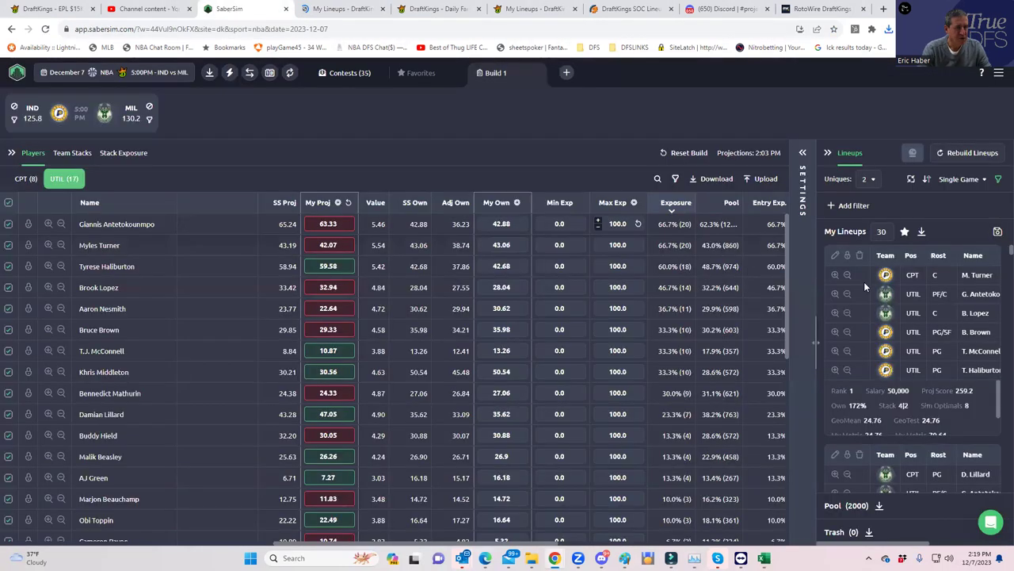
click(339, 79)
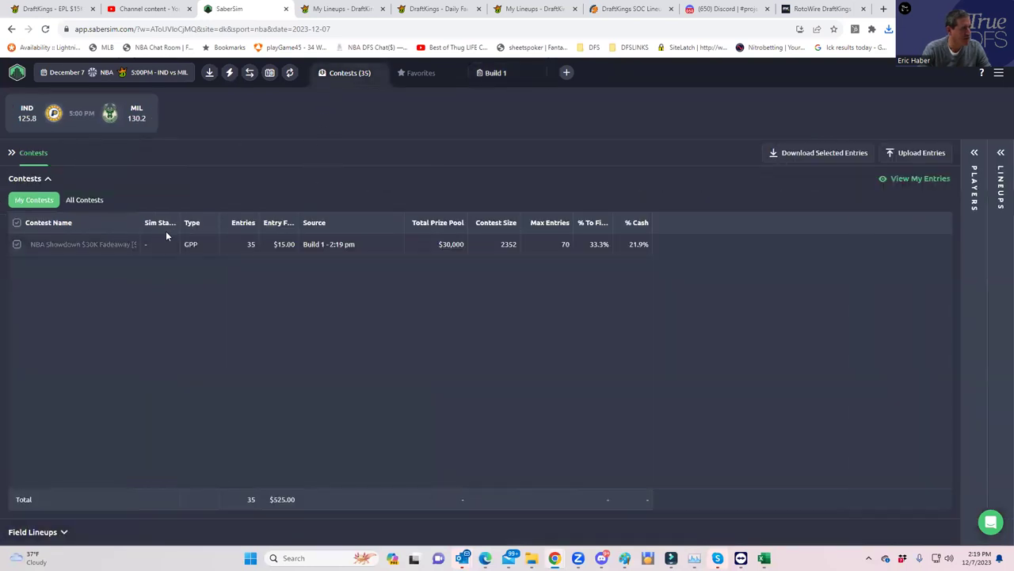
click(121, 255)
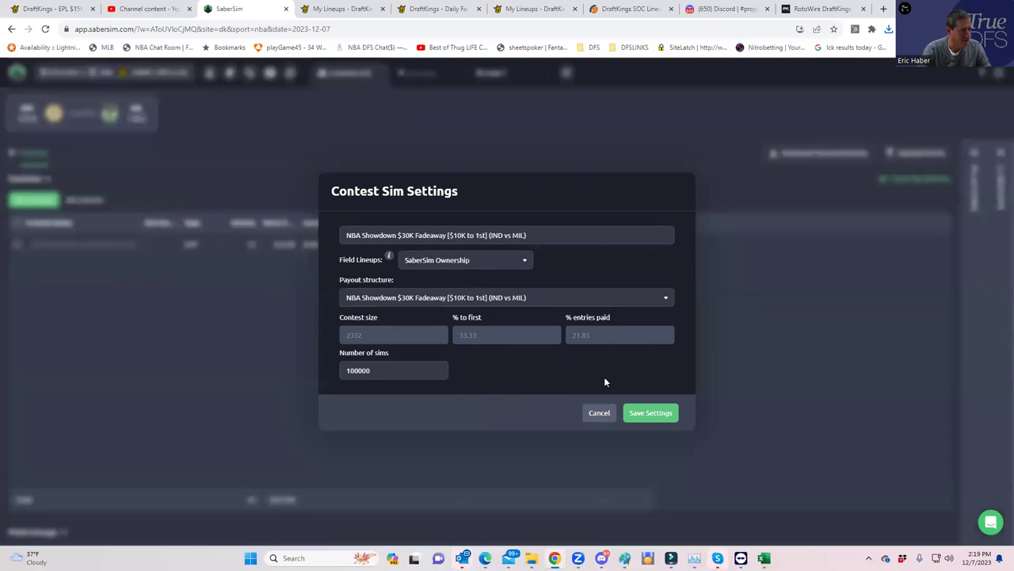
click(656, 417)
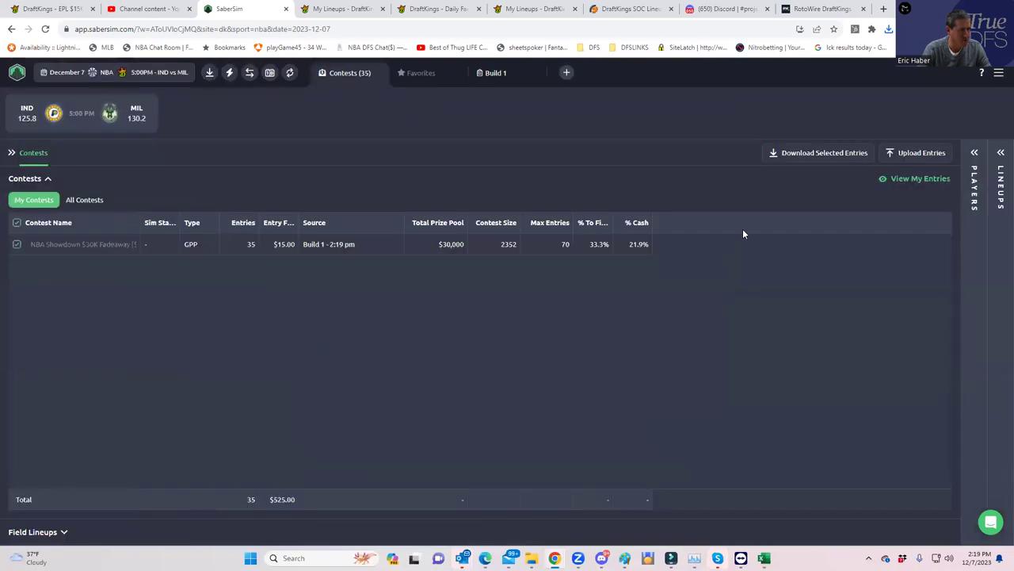
click(975, 152)
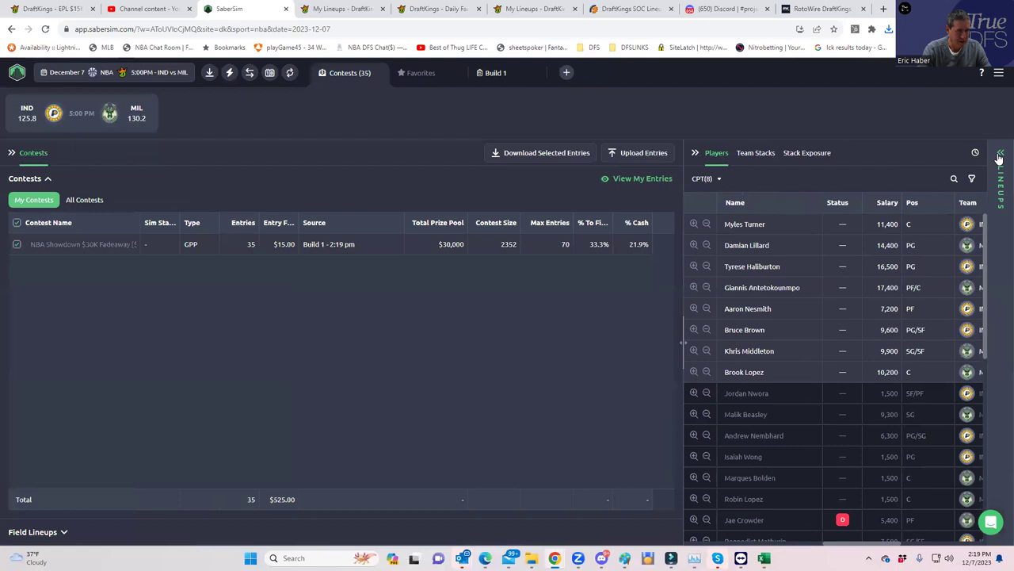
click(1001, 152)
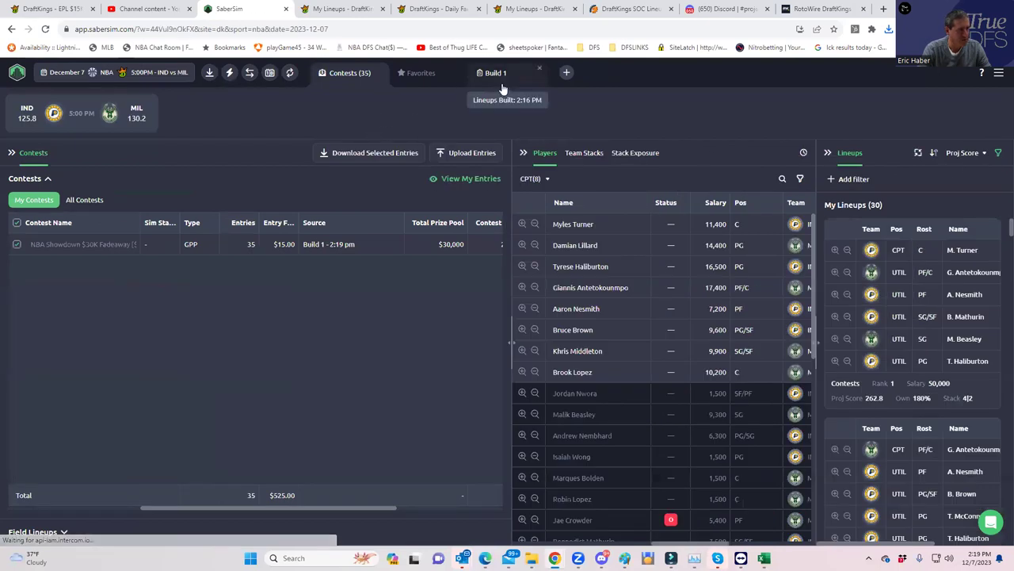
- Select the NBA Showdown $30K Fadeaway contest sim for Build 1 and sort the lineups by its RAROI
click(497, 73)
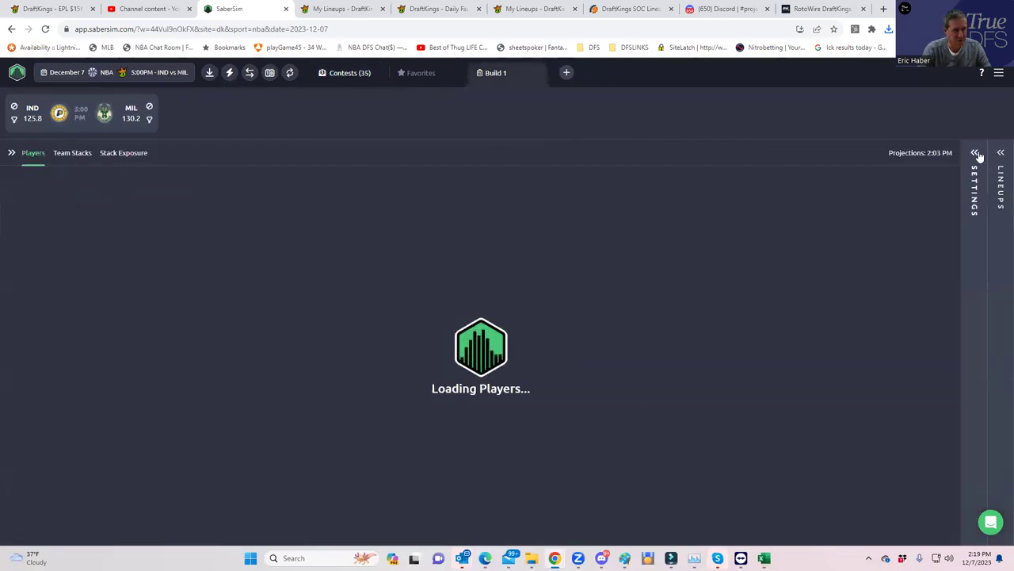
click(985, 153)
click(1001, 154)
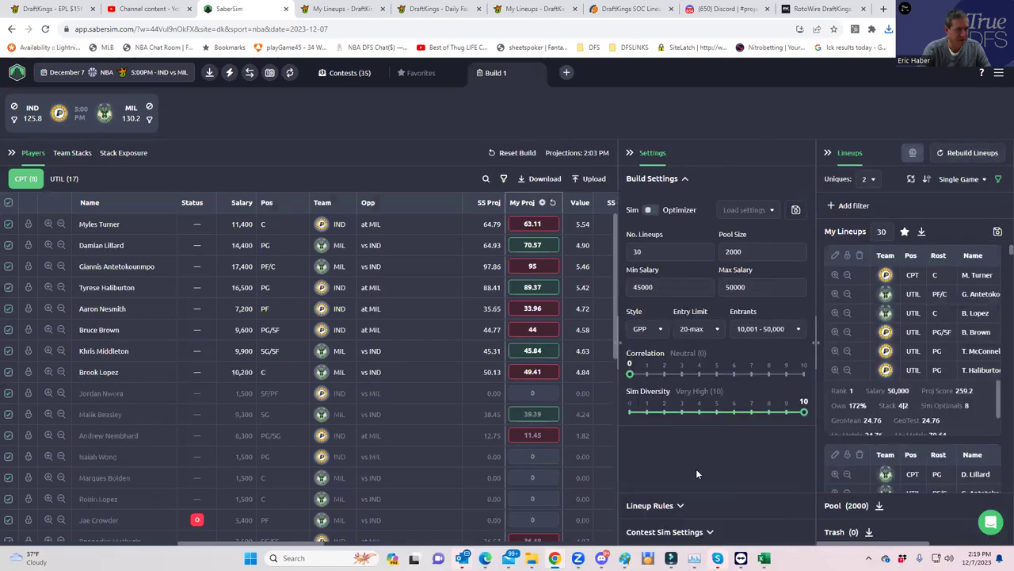
click(709, 535)
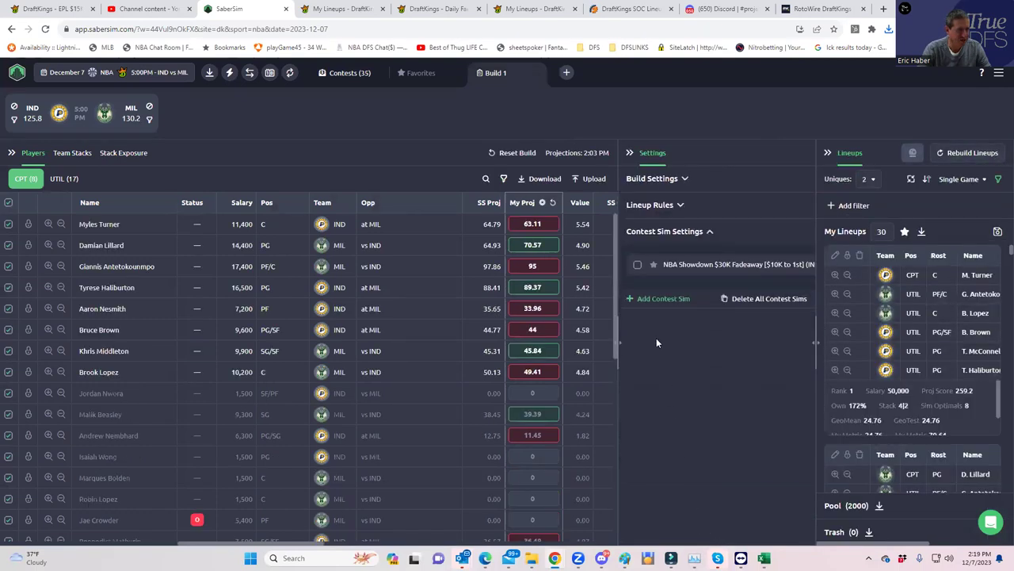
click(637, 266)
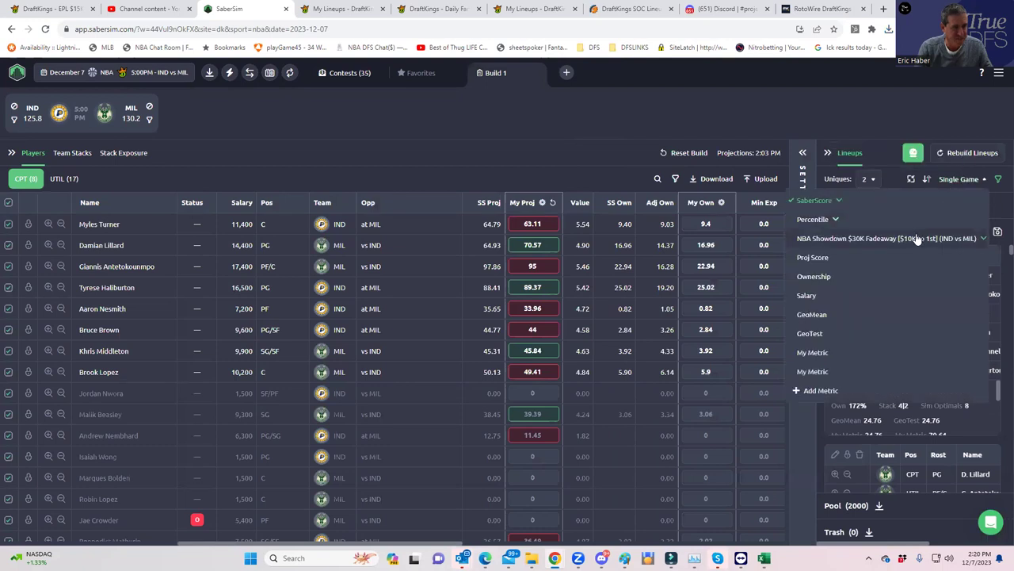
click(914, 241)
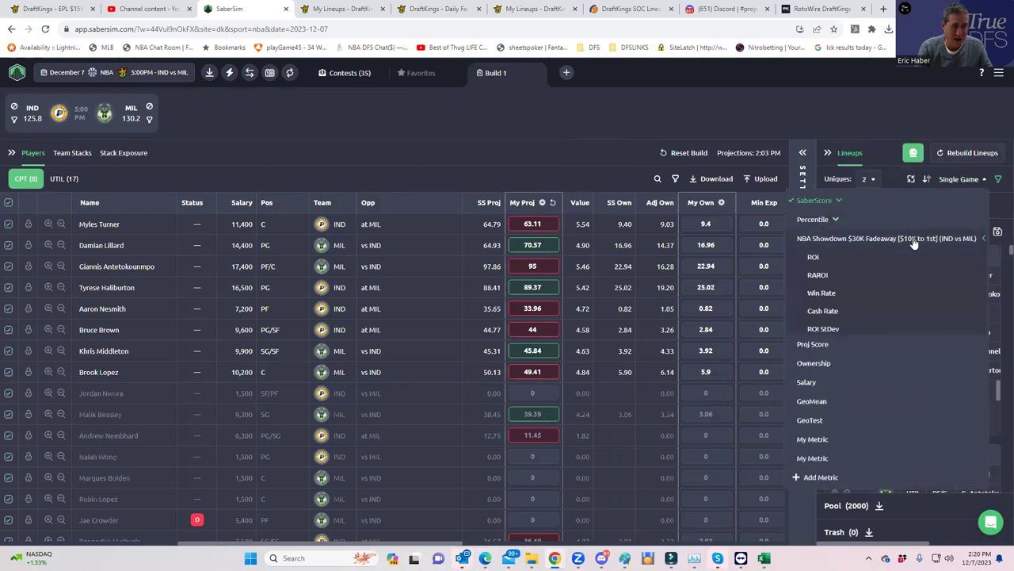
click(817, 274)
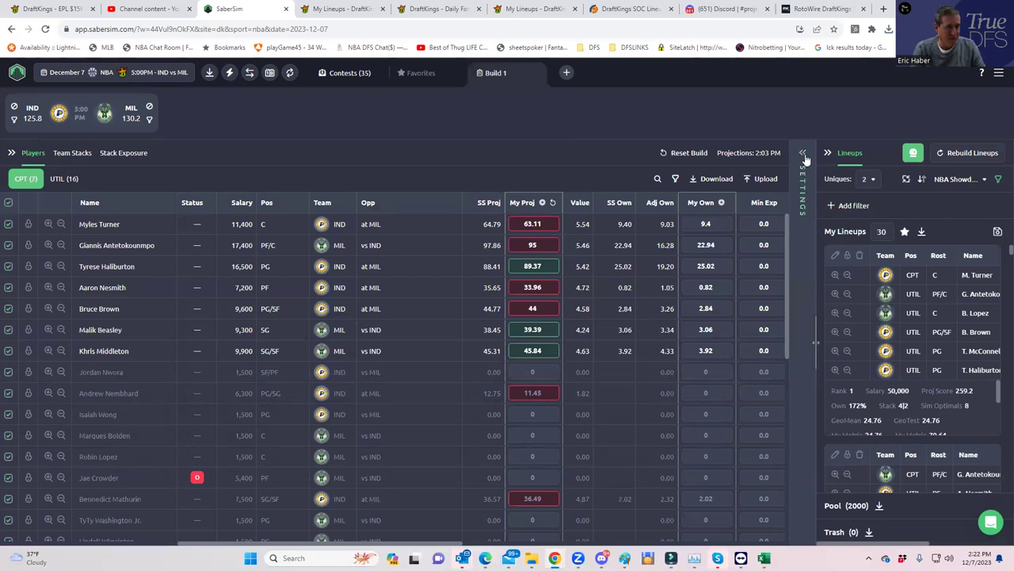
- Check the GeoMean workbook's target value in Excel and return to SaberSim
mouse_move(764, 558)
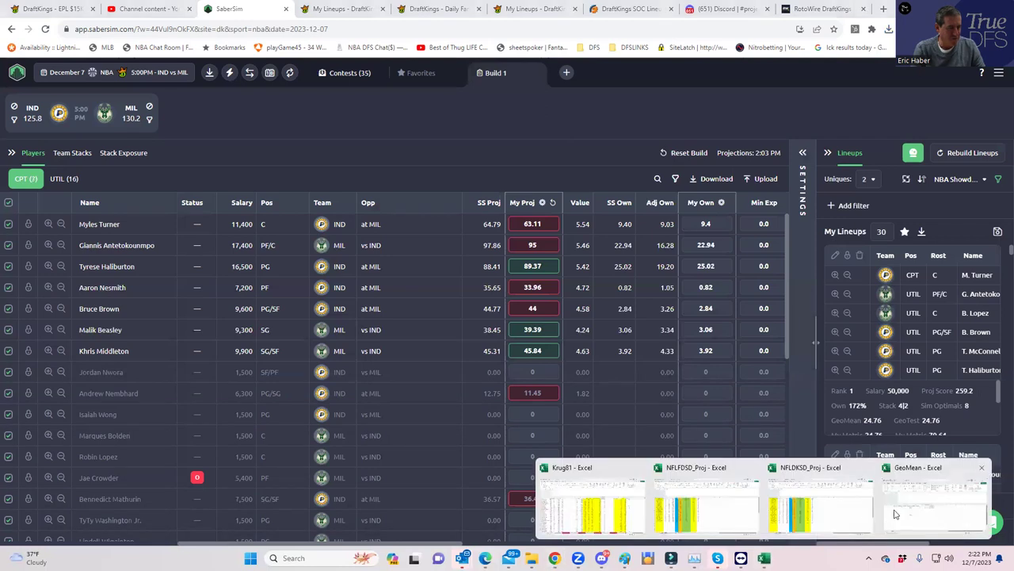
click(693, 462)
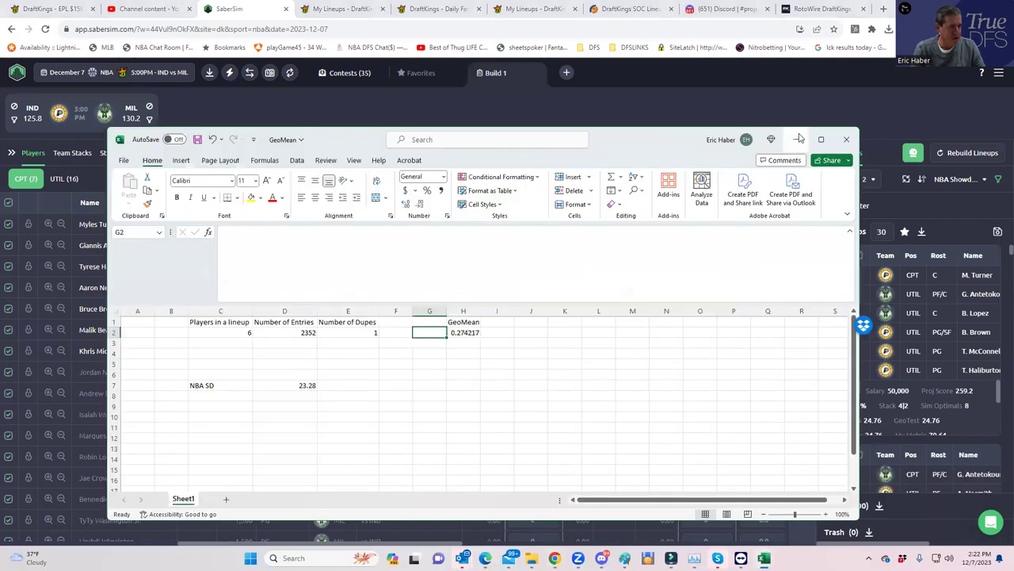
click(786, 155)
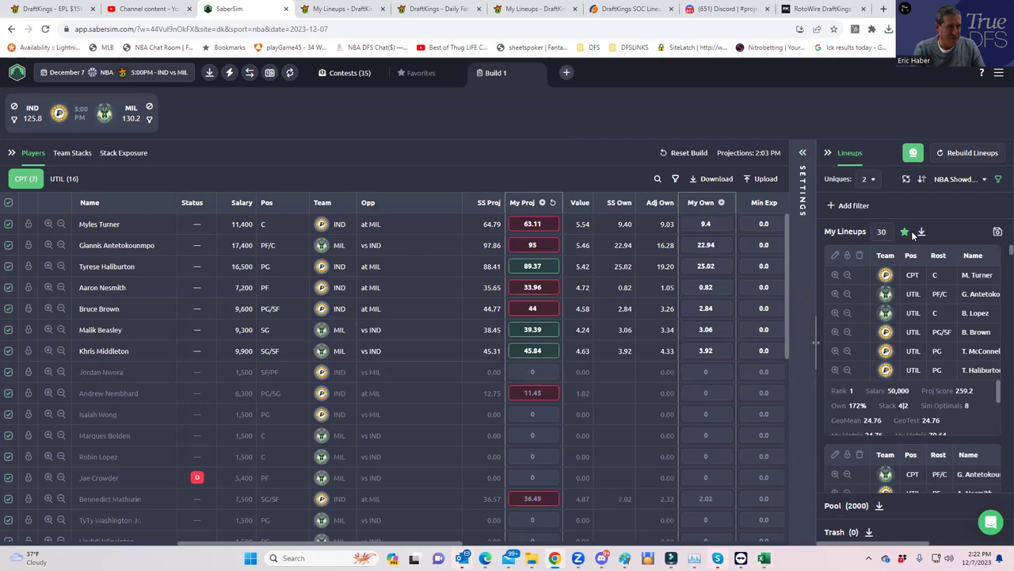
- Set the number of lineups kept in My Lineups to 35
click(882, 231)
key(BackSpace)
text(5)
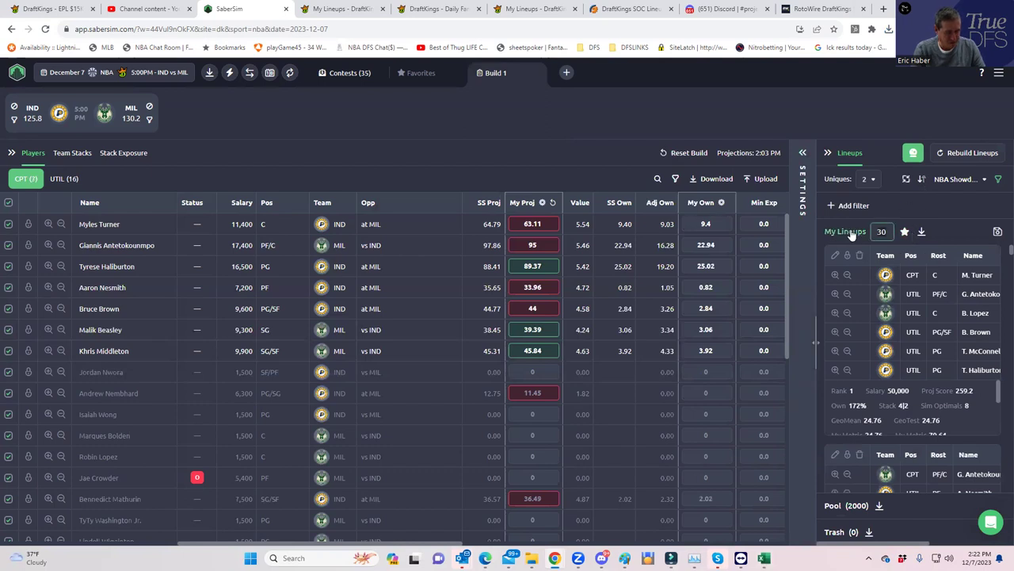
click(951, 213)
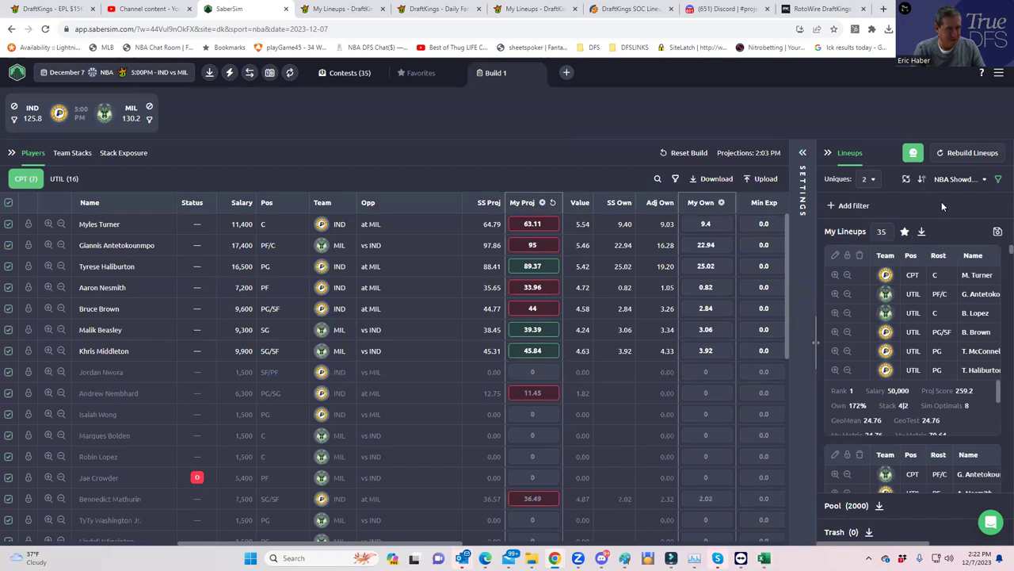
- Add and save a lineup pool filter that shows only lineups with GeoMean less than 27
click(998, 179)
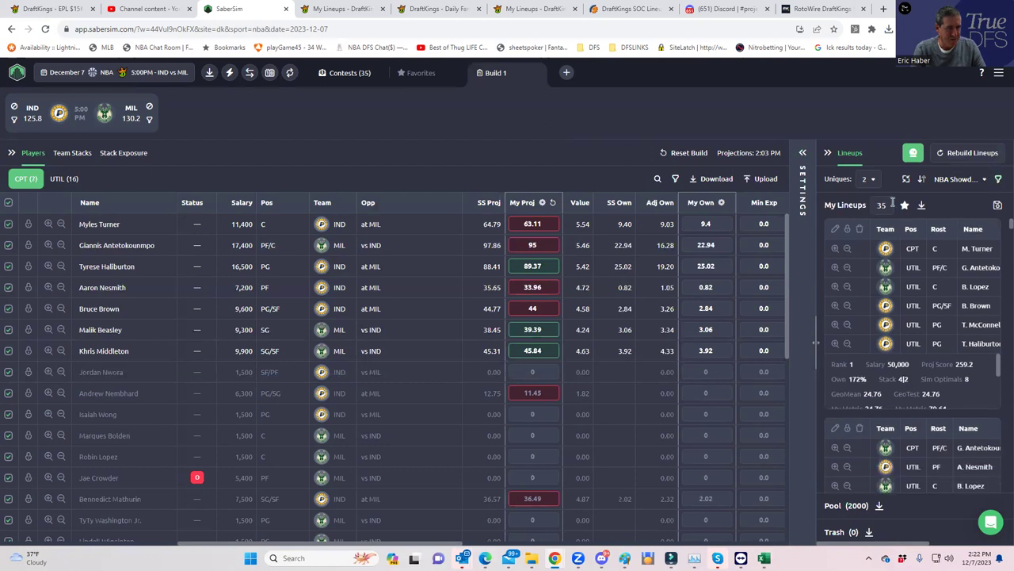
click(998, 179)
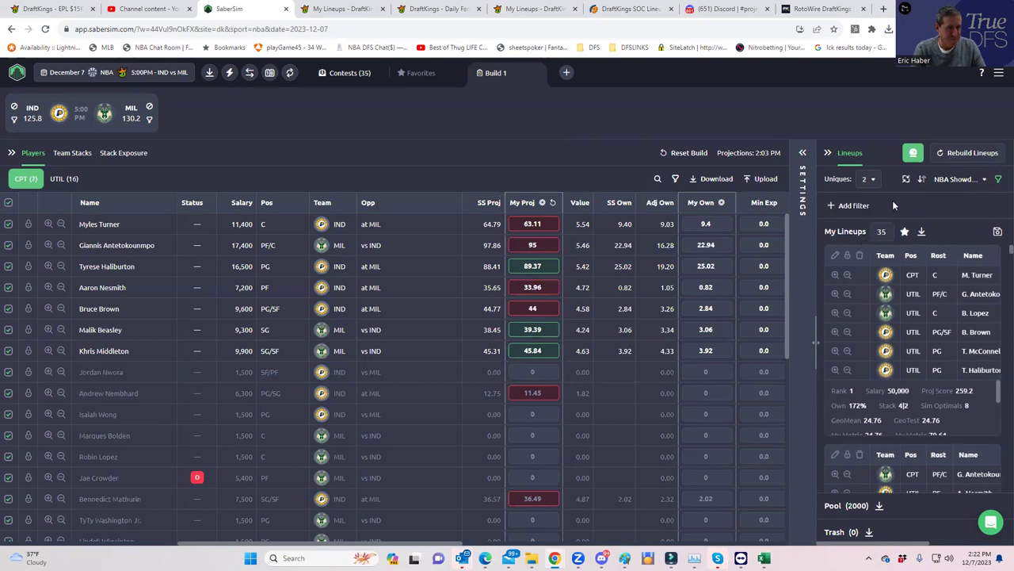
click(830, 207)
click(396, 290)
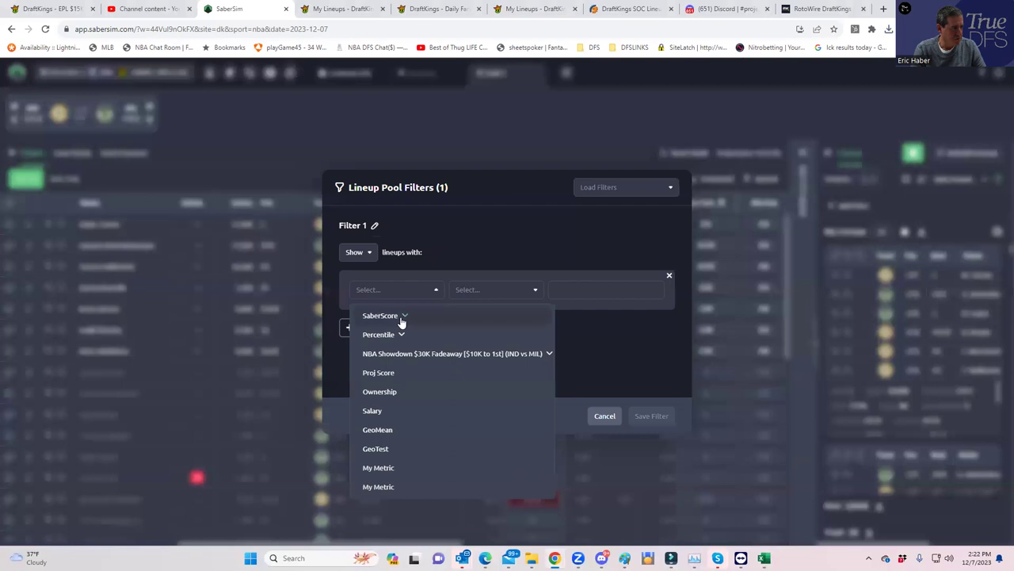
click(380, 429)
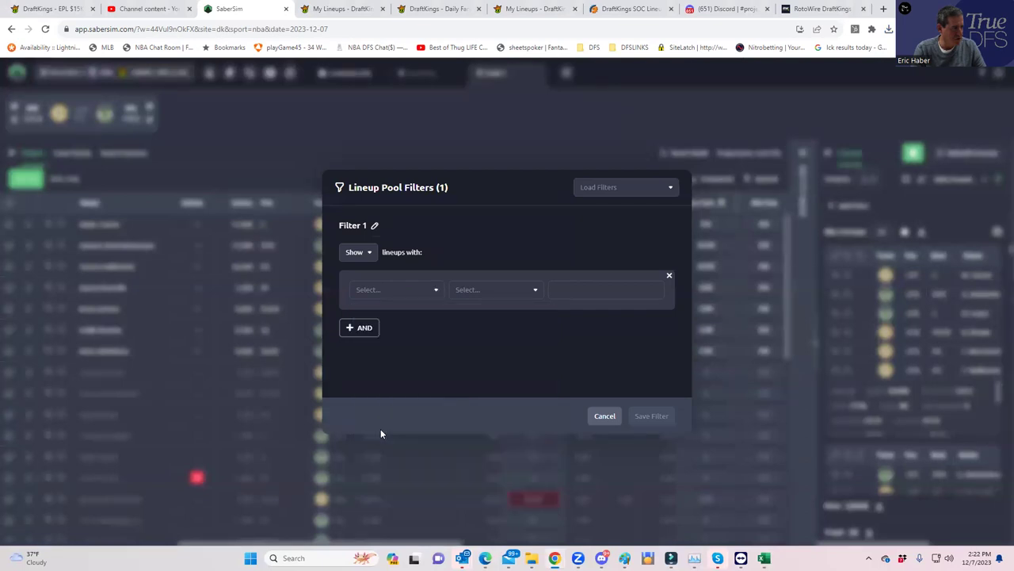
click(397, 290)
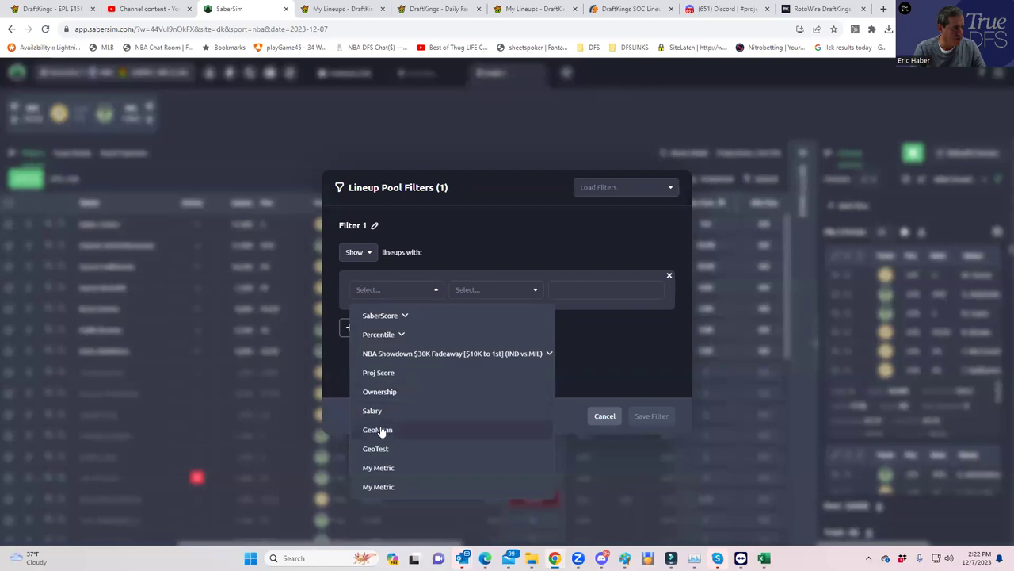
click(381, 428)
click(486, 295)
click(478, 335)
click(576, 292)
text(27)
click(585, 340)
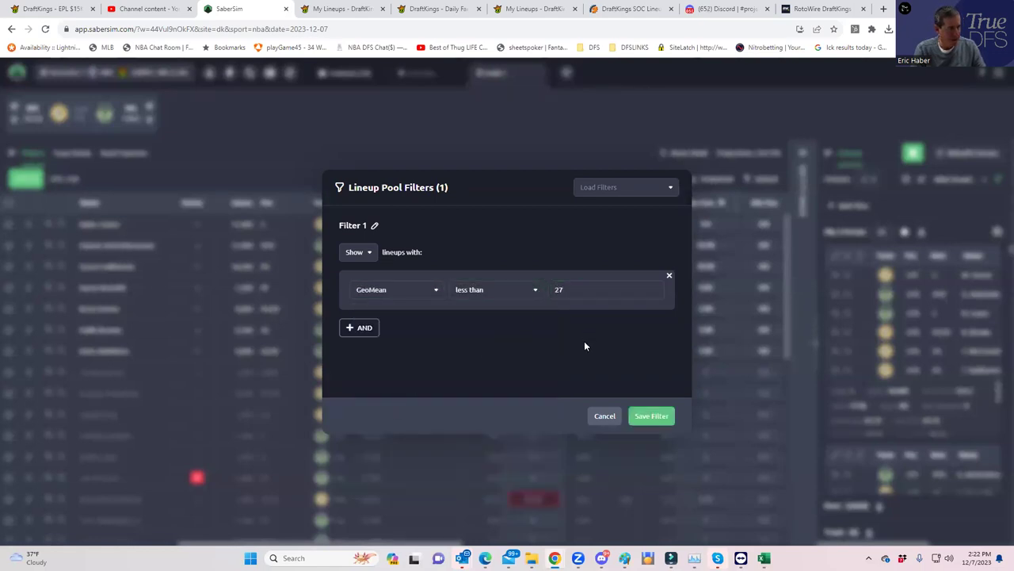
click(642, 419)
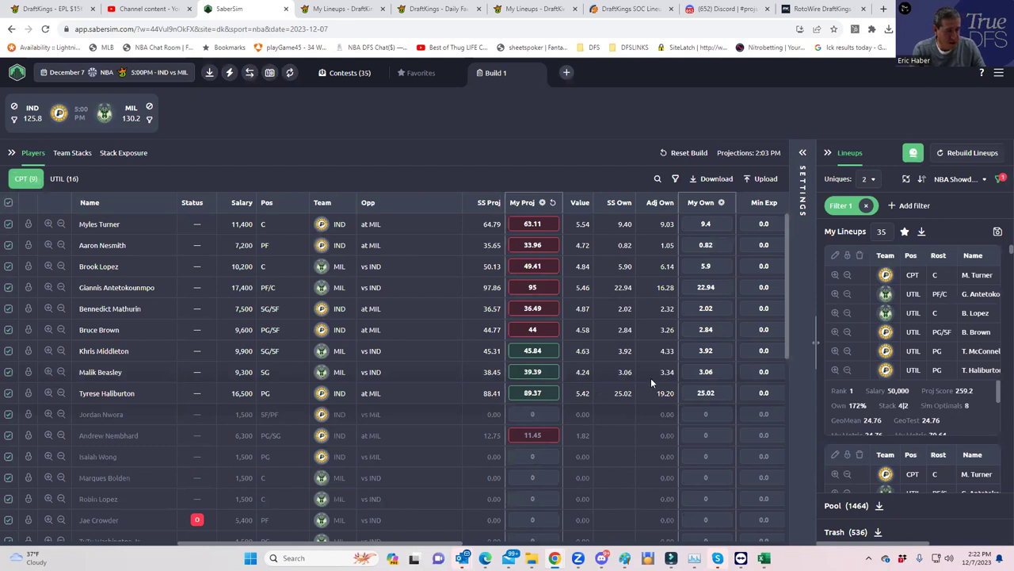
- Save the 35 filtered lineups to the NBA Showdown $30K Fadeaway contest and download the updated entries file
scroll(891, 396, down, 2)
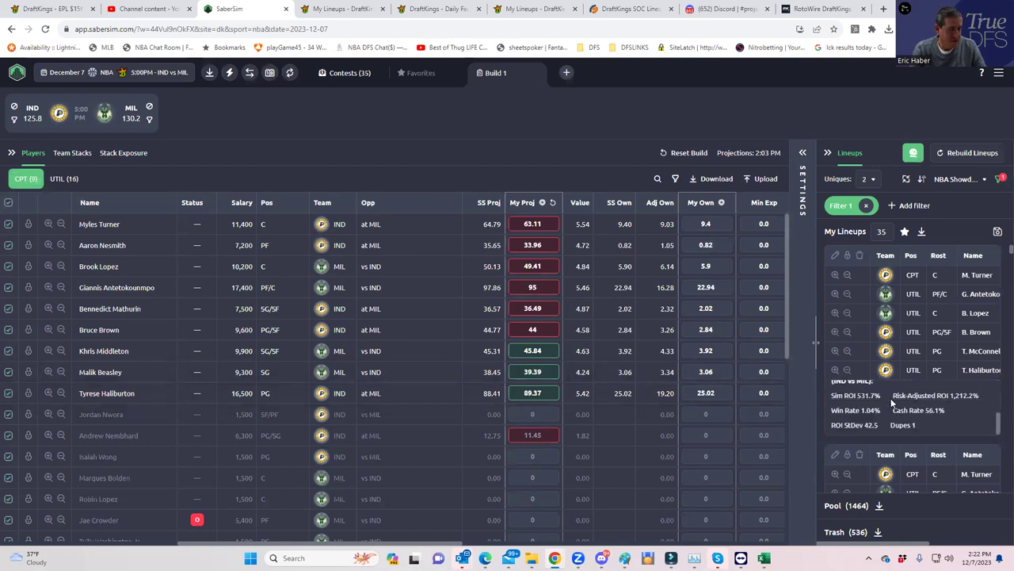
scroll(891, 398, up, 2)
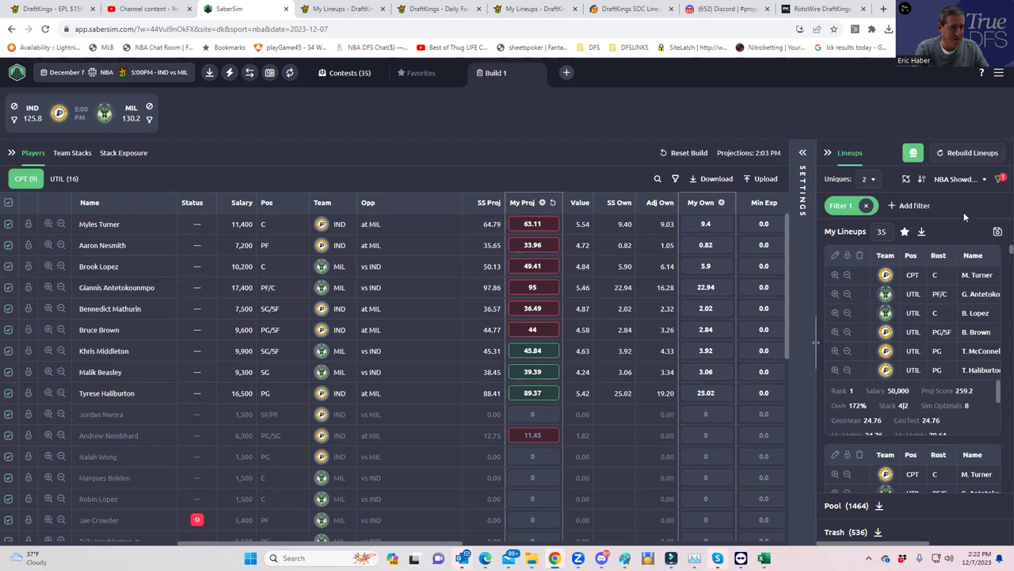
click(998, 233)
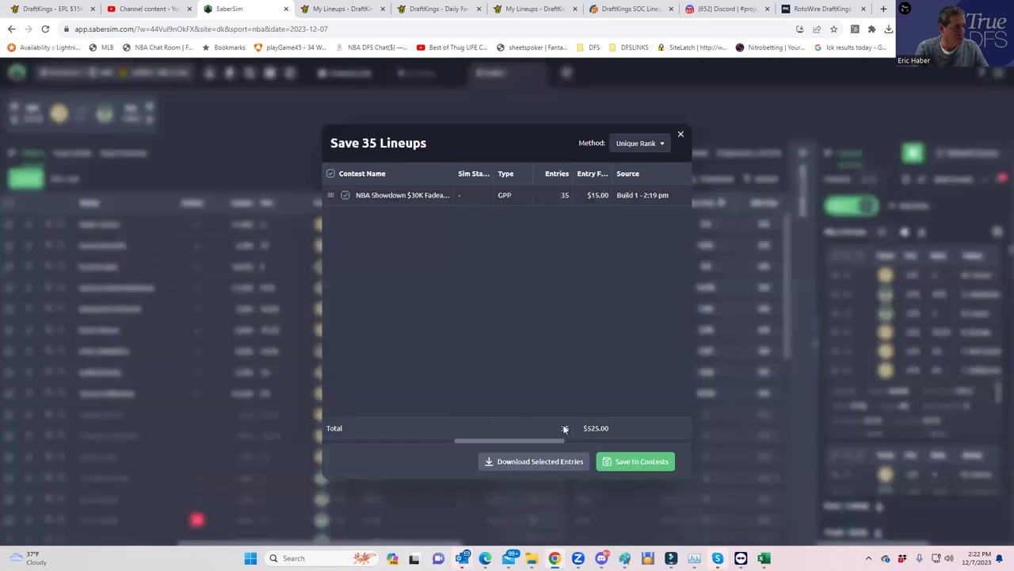
click(680, 134)
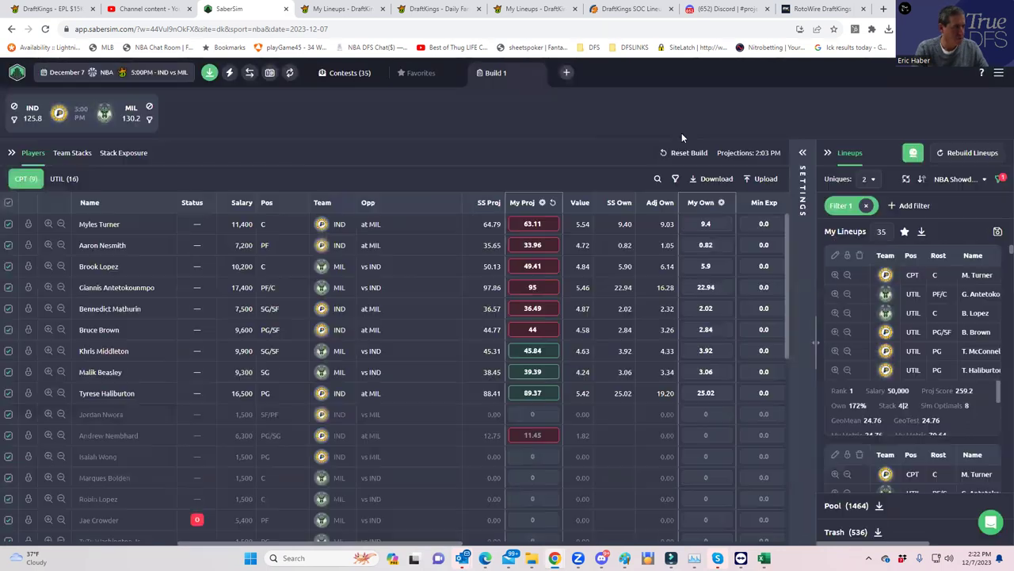
click(210, 73)
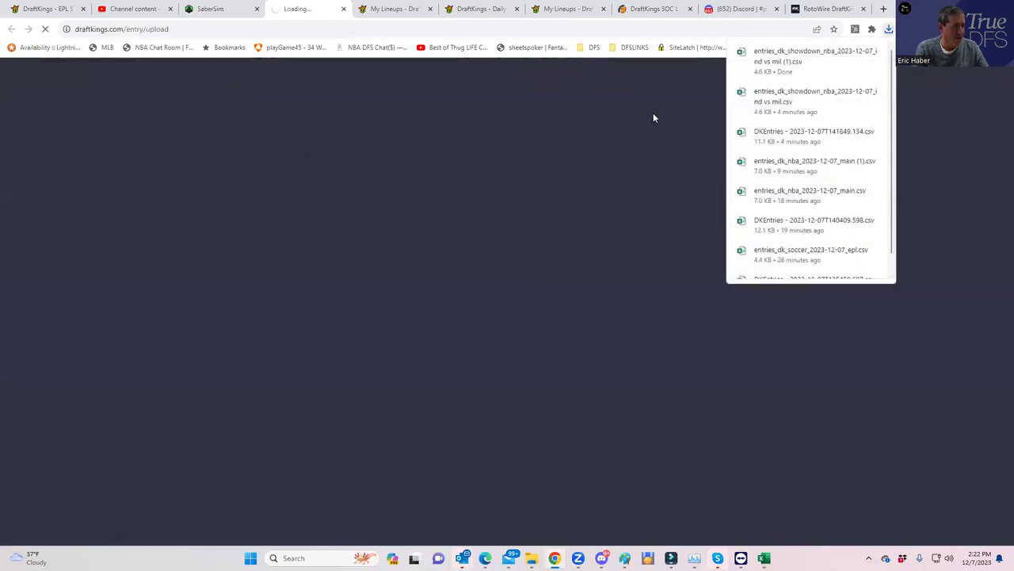
- Upload entries_dk_showdown_nba_2023-12-07_ind vs mil (1).csv to the DraftKings Edit Entries page and open the Lineups page
click(711, 227)
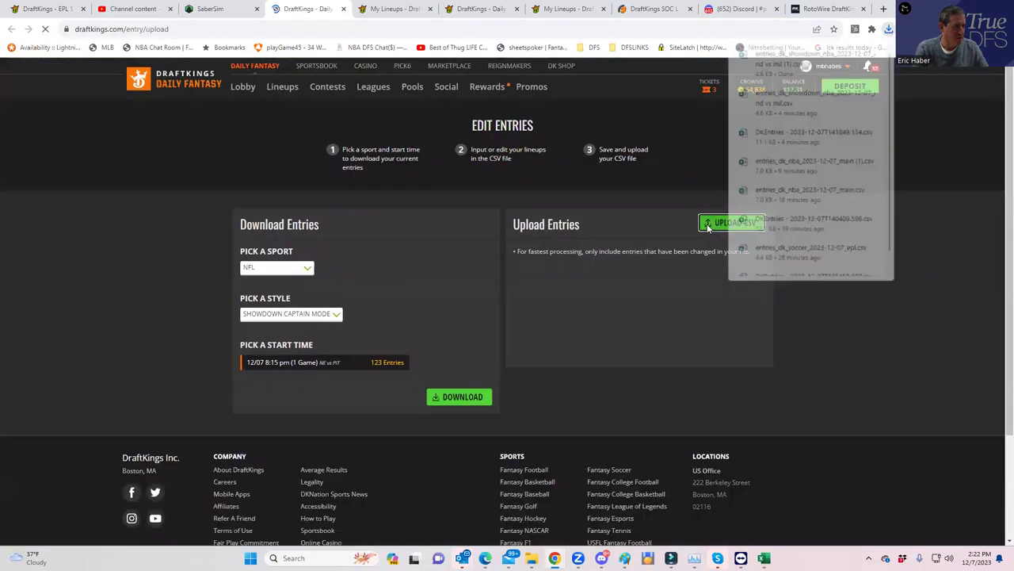
click(135, 101)
click(412, 266)
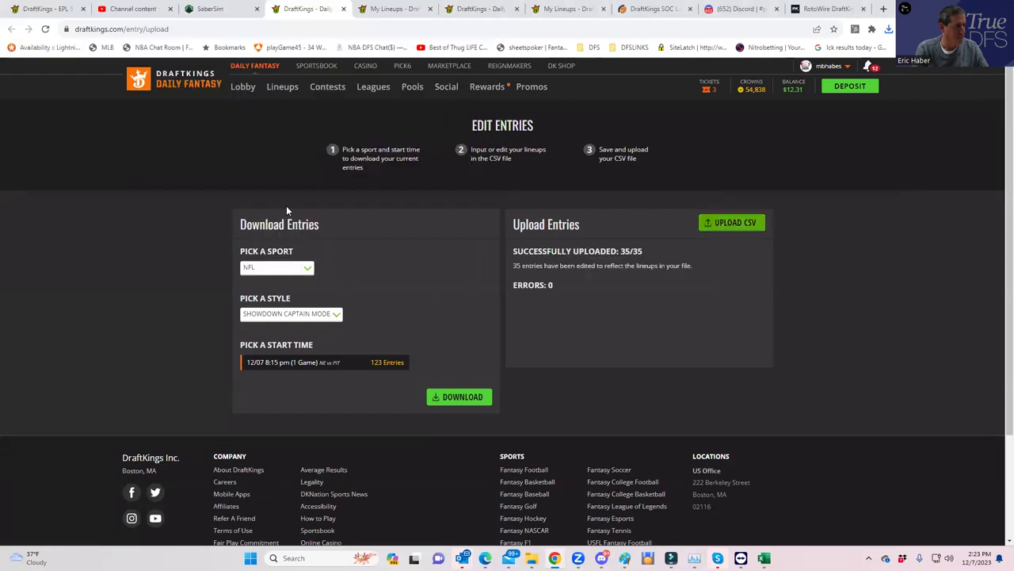
click(282, 87)
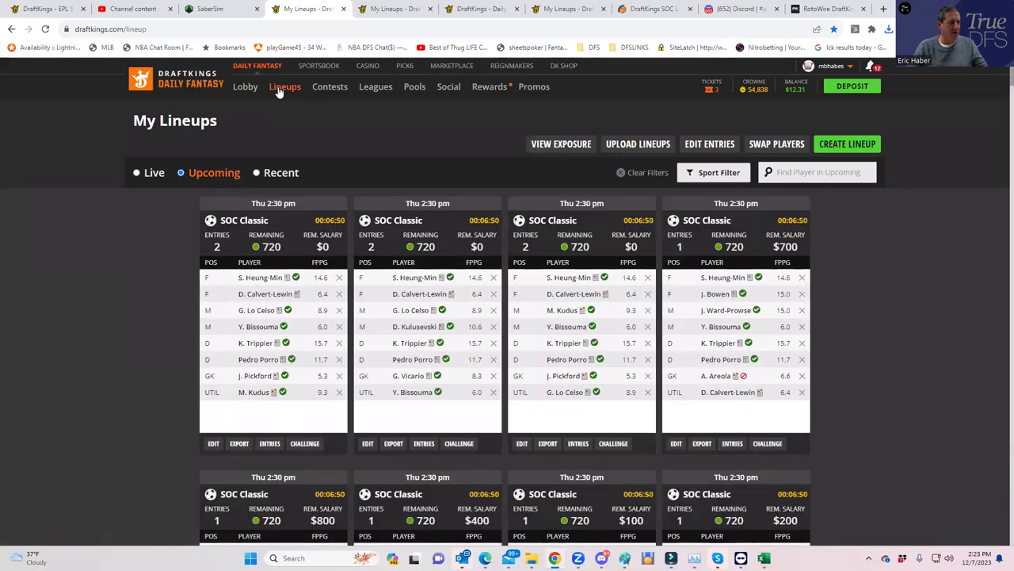
- Check goalkeeper Alphonse Areola's player card and look through the upcoming SOC Classic lineups that use him
click(716, 377)
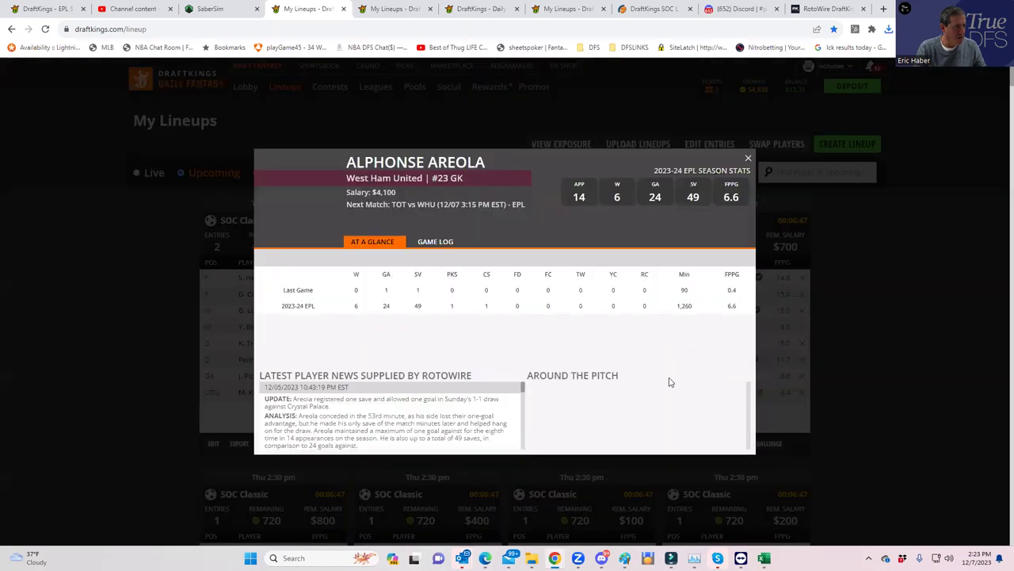
click(748, 158)
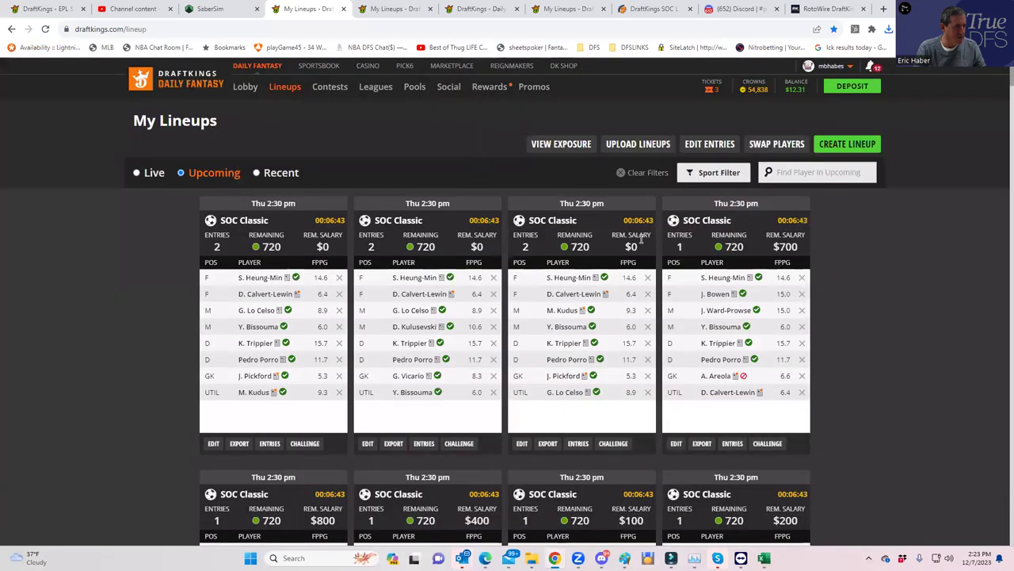
scroll(712, 353, down, 3)
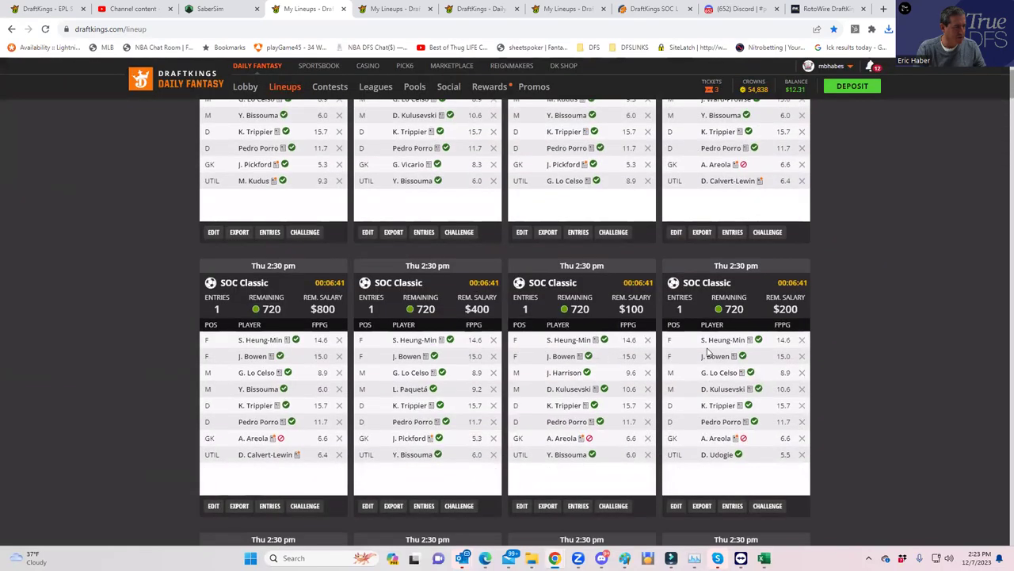
scroll(679, 339, up, 3)
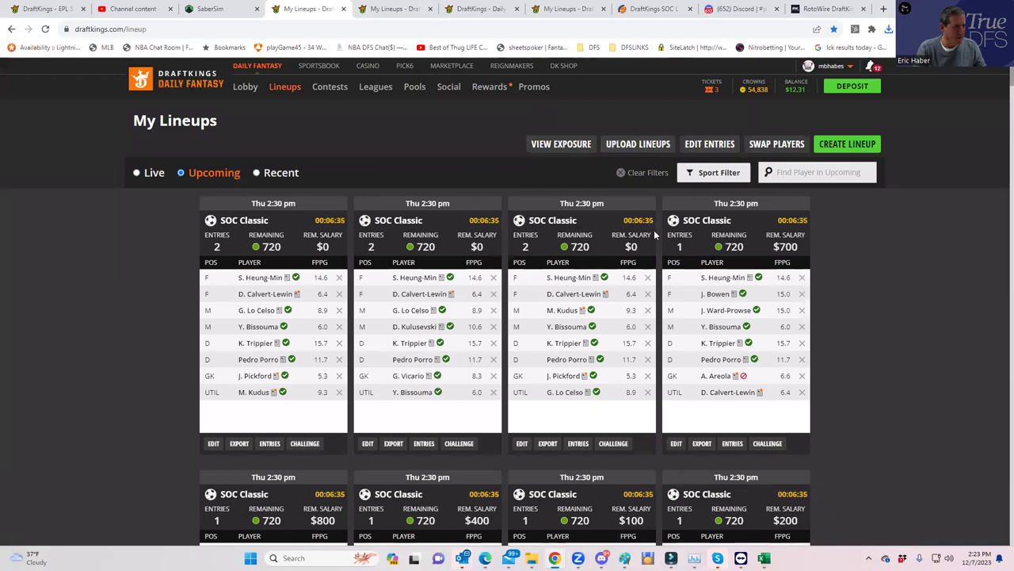
- Swap Alphonse Areola out for Lukasz Fabianski across the drafted SOC lineups of the 12/07 EPL slate
click(769, 144)
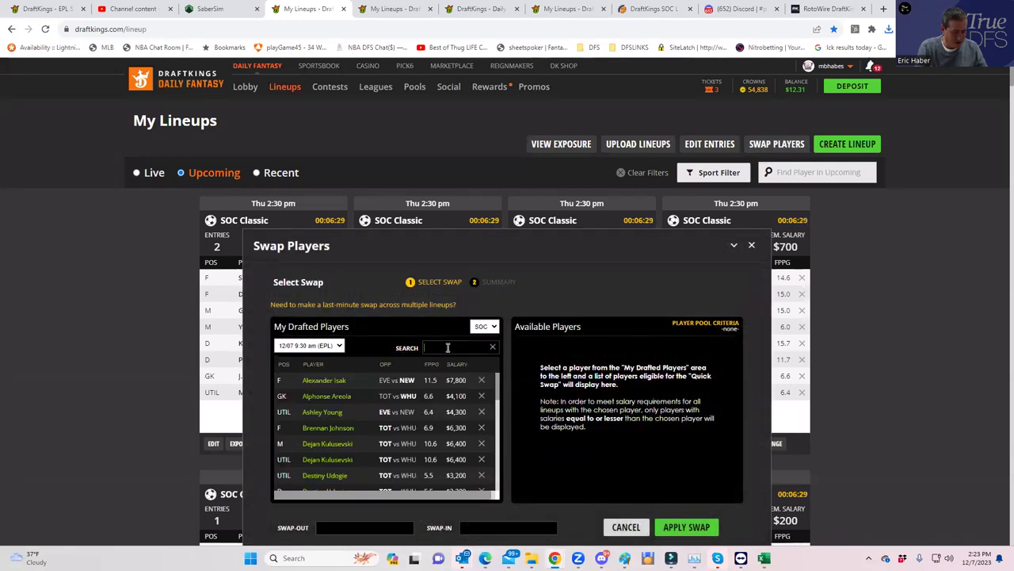
text(ar)
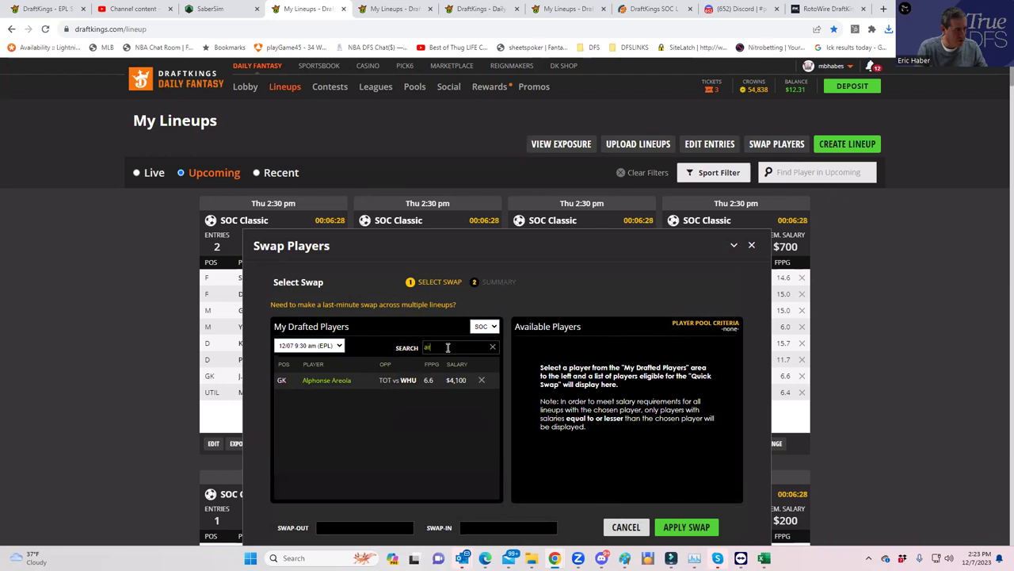
click(486, 384)
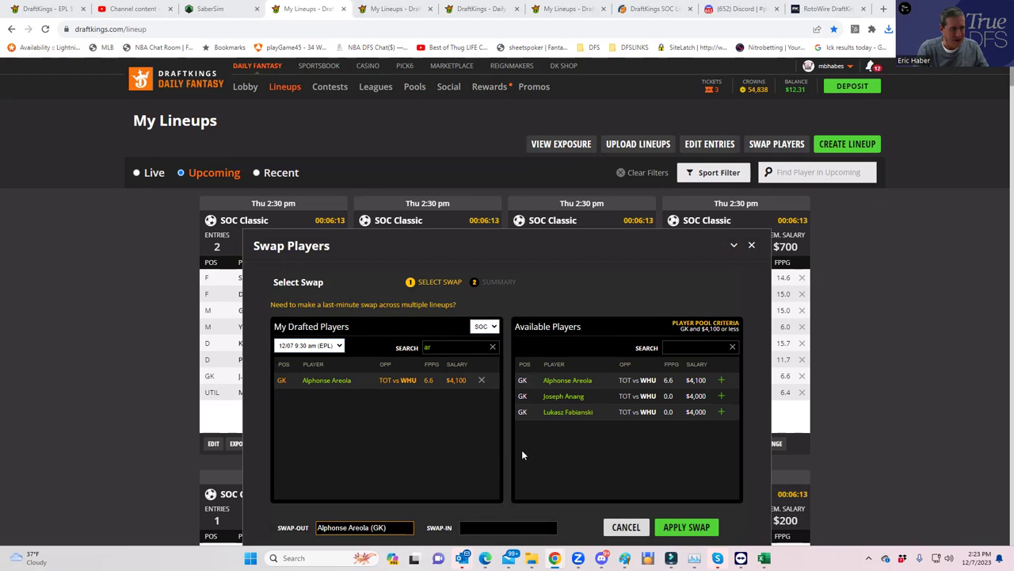
click(721, 412)
click(703, 519)
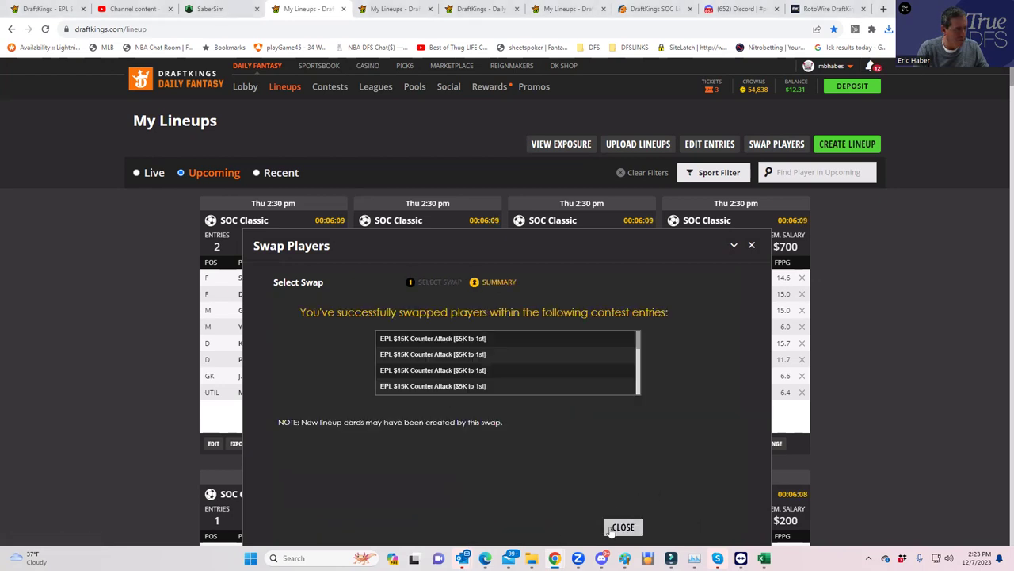
click(621, 527)
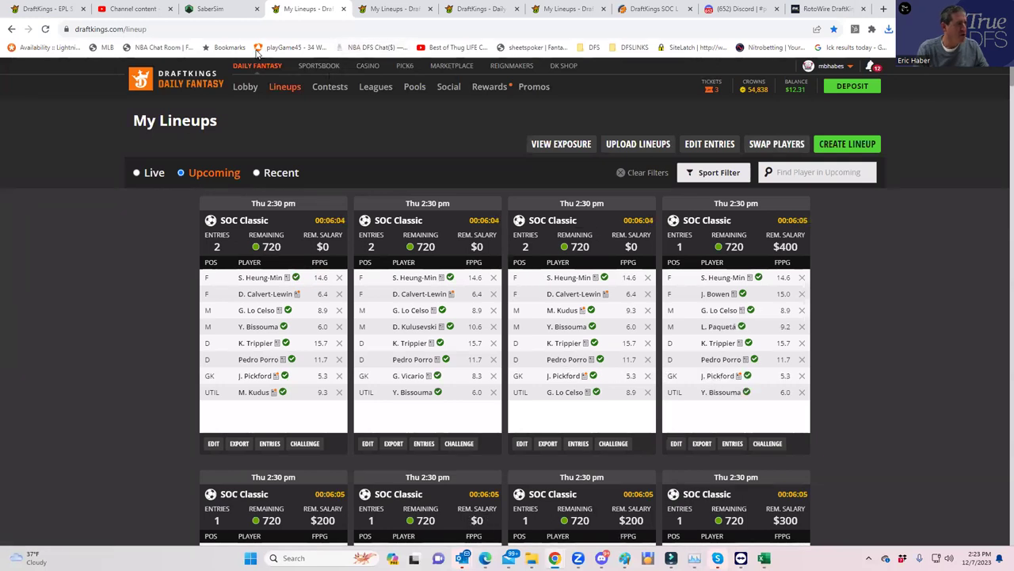
- Return to SaberSim and replace the GeoMean filter with one showing only lineups with Salary less than 49500
click(214, 9)
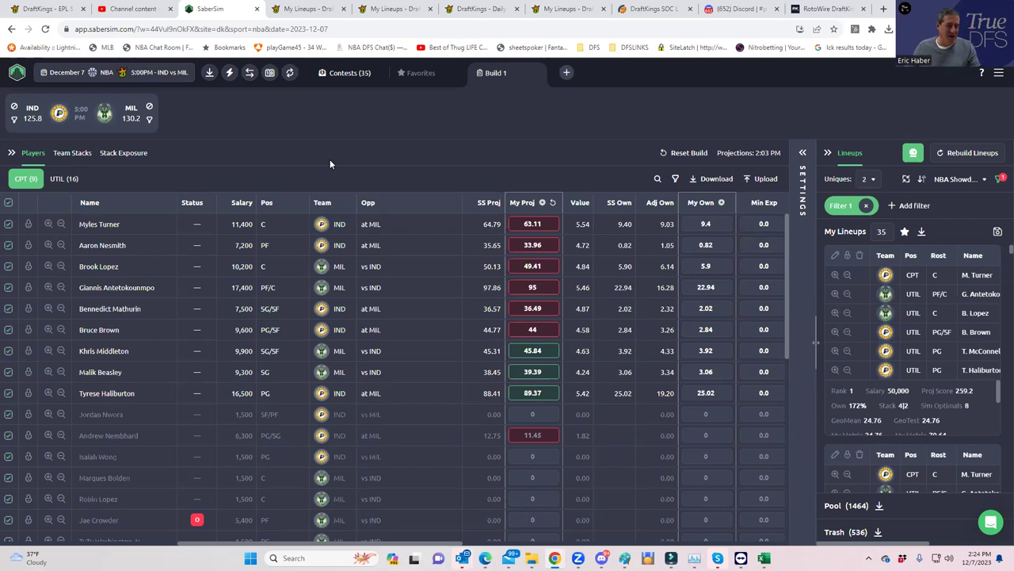
click(867, 206)
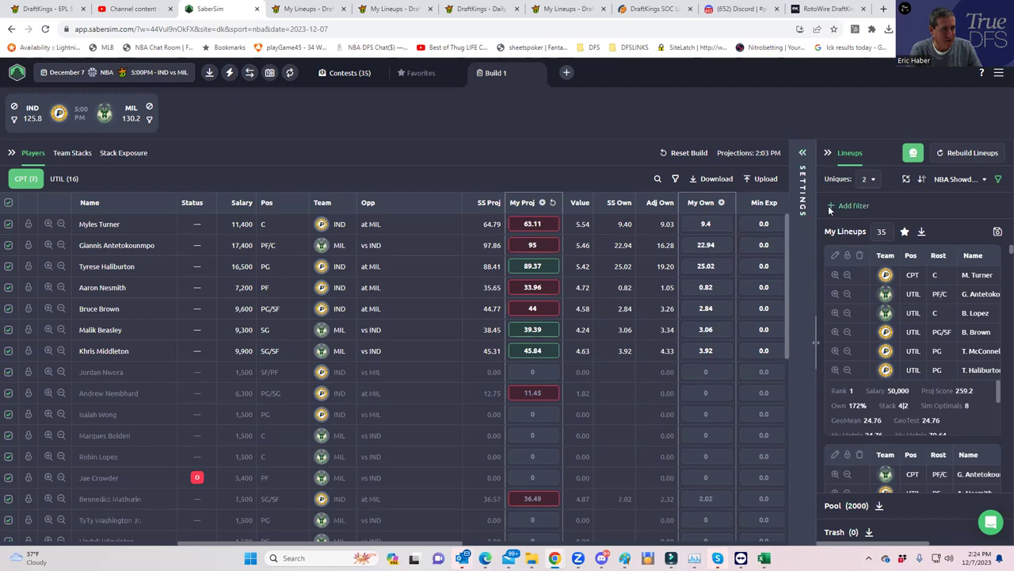
click(831, 207)
click(404, 290)
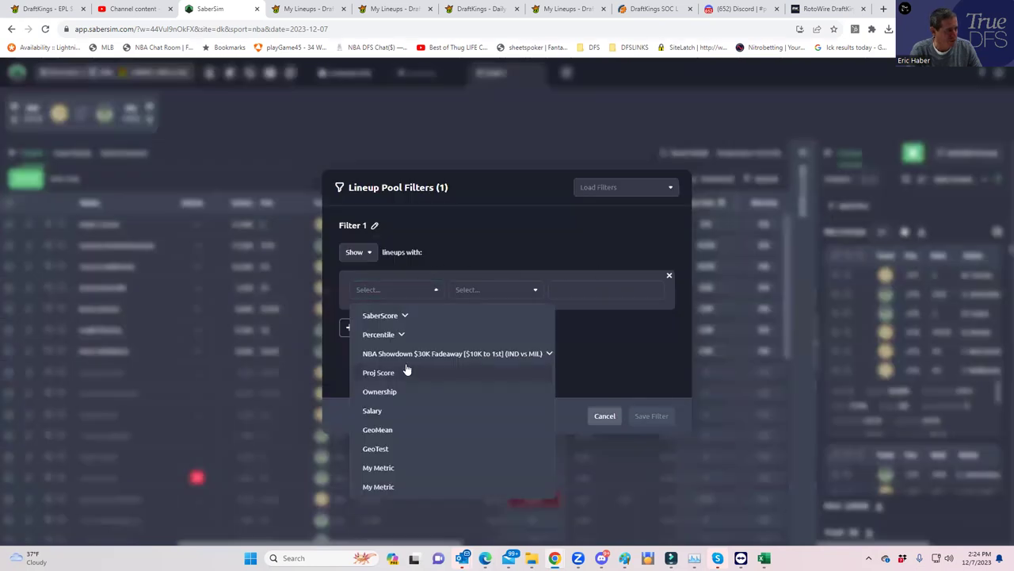
click(373, 411)
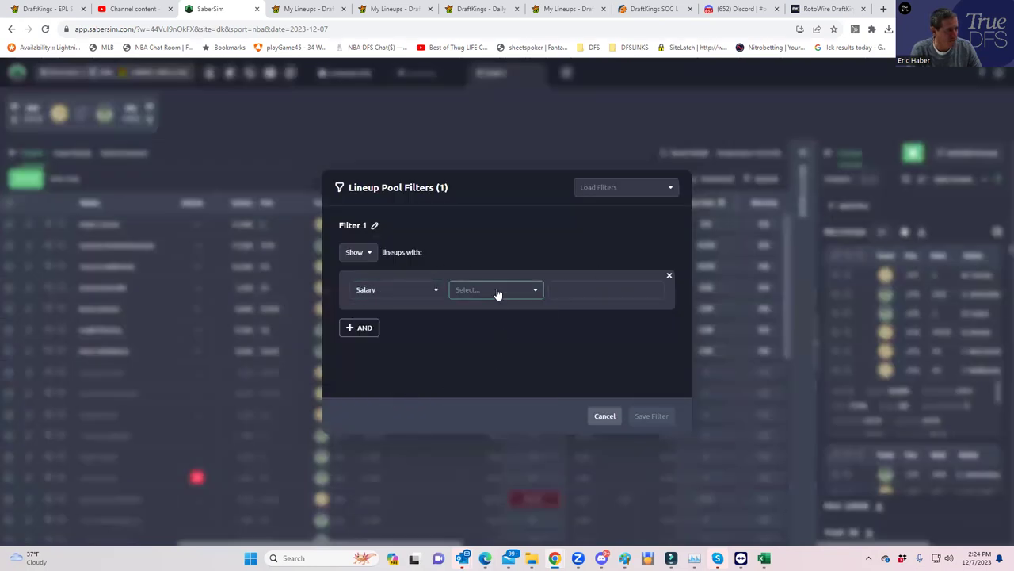
click(497, 293)
click(483, 334)
click(563, 290)
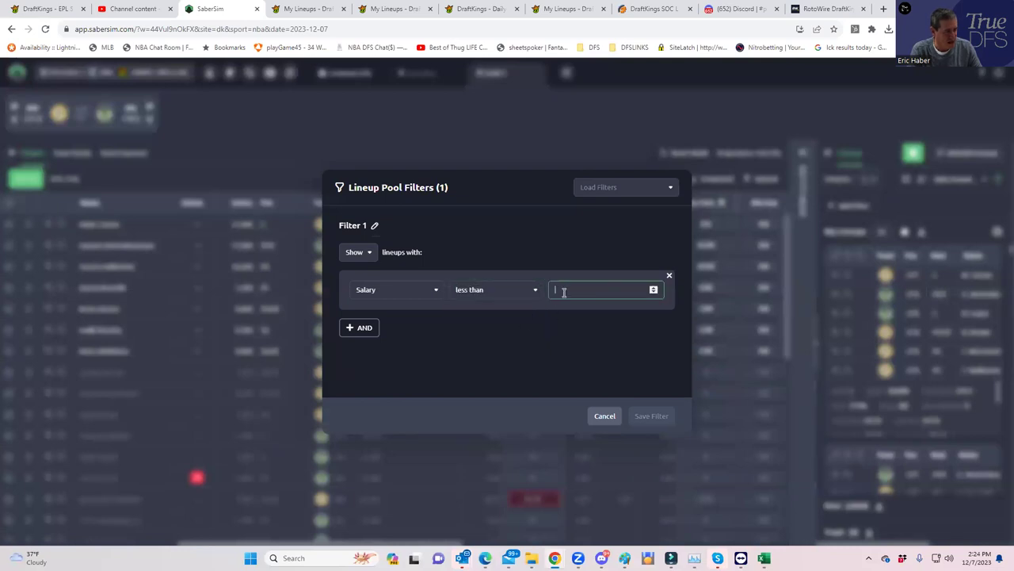
text(49500)
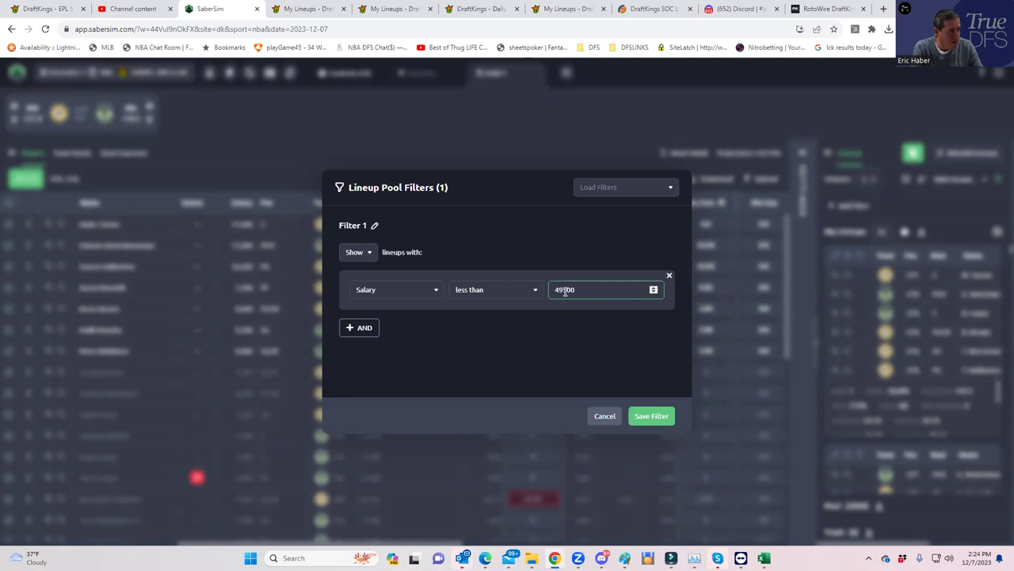
click(652, 414)
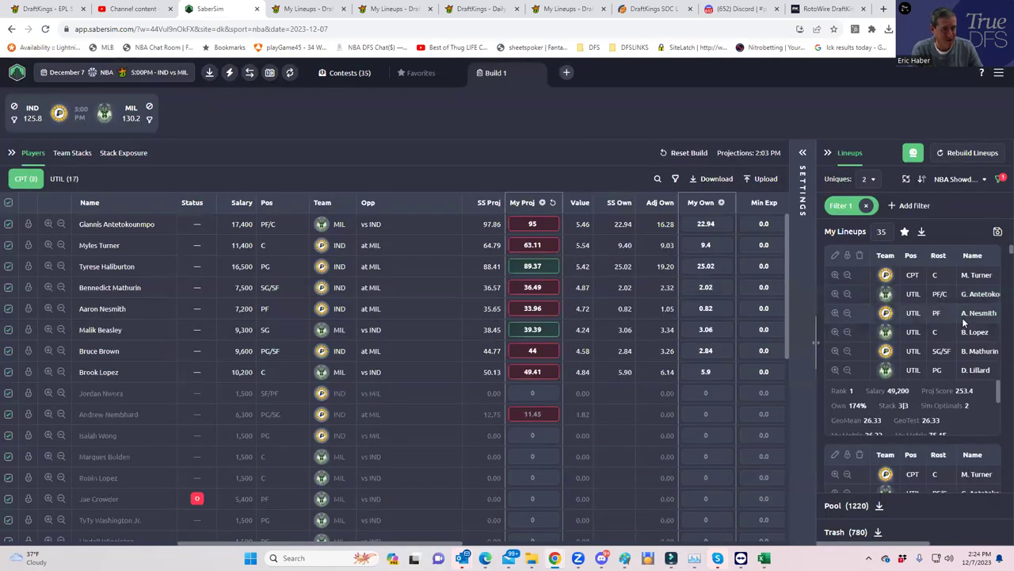
- Review the players, ROI and dupes of the top lineups that pass the salary filter
scroll(912, 369, down, 4)
scroll(916, 393, down, 3)
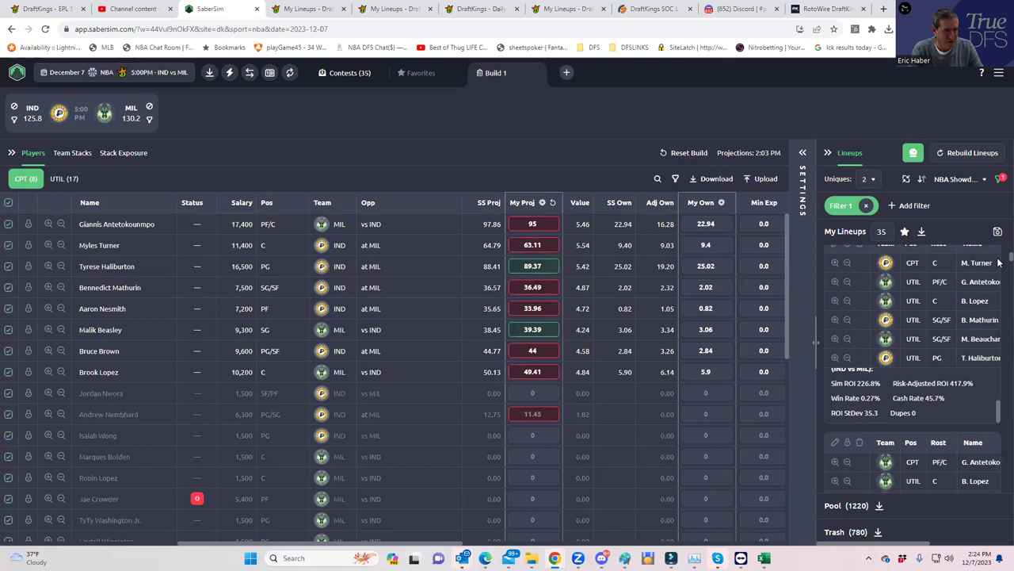
scroll(998, 265, down, 3)
scroll(998, 269, up, 6)
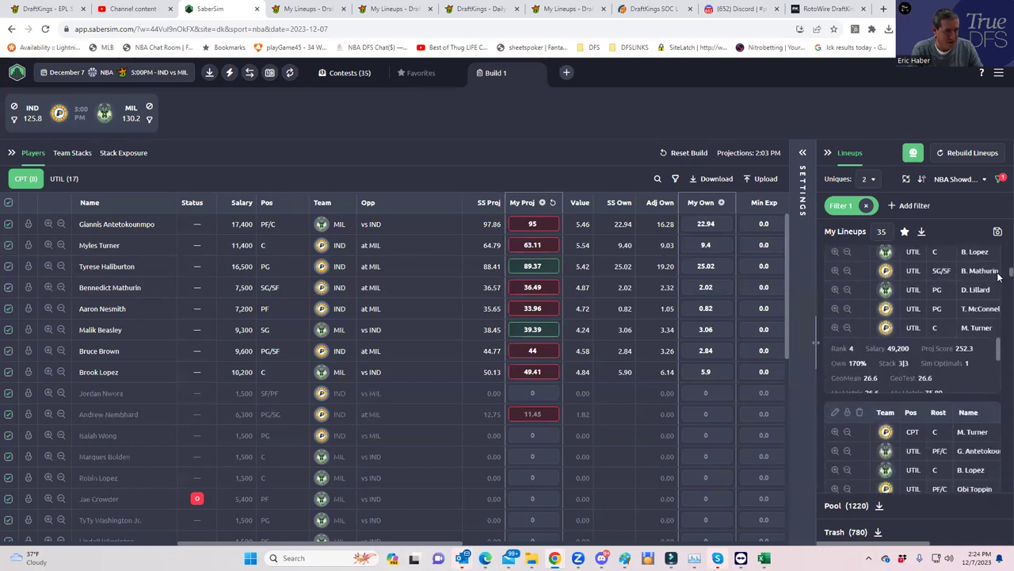
- Remove the salary filter from the IND vs MIL lineups and look over the available lineup sorting metrics
click(866, 205)
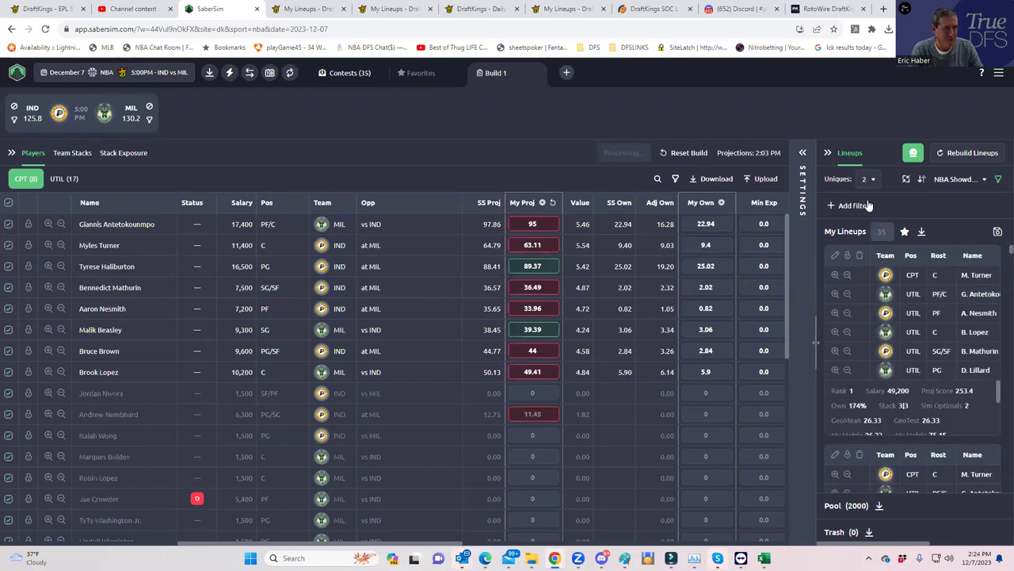
click(959, 179)
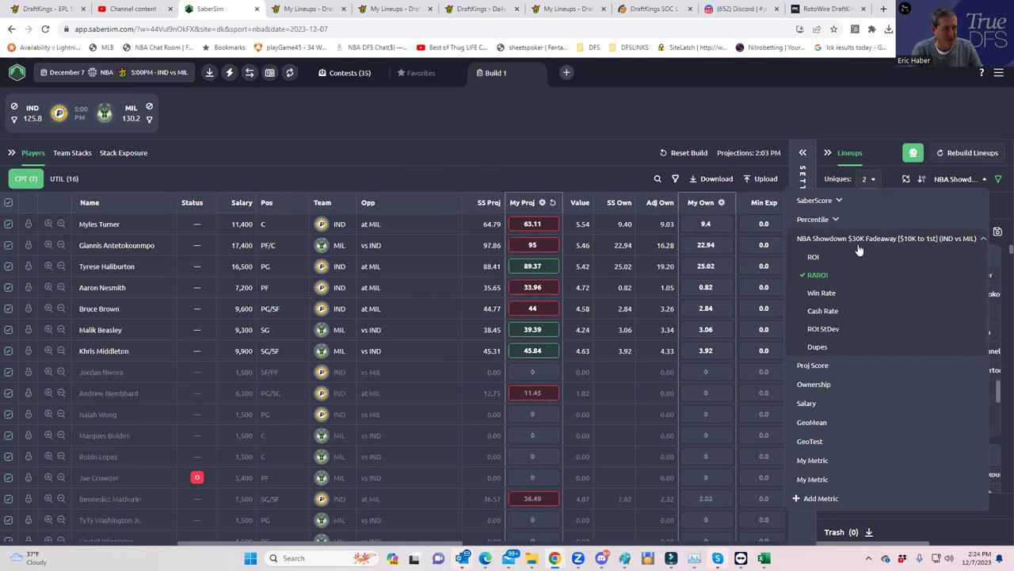
click(464, 139)
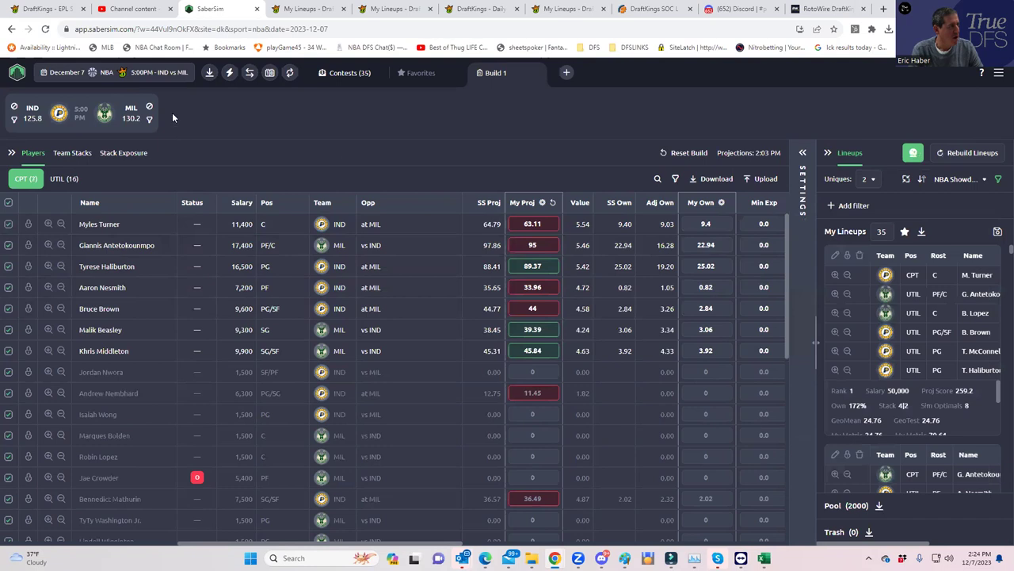
- Switch to the December 7 DraftKings NBA Showdown slate NOP vs LAL at 9:00 PM
click(173, 73)
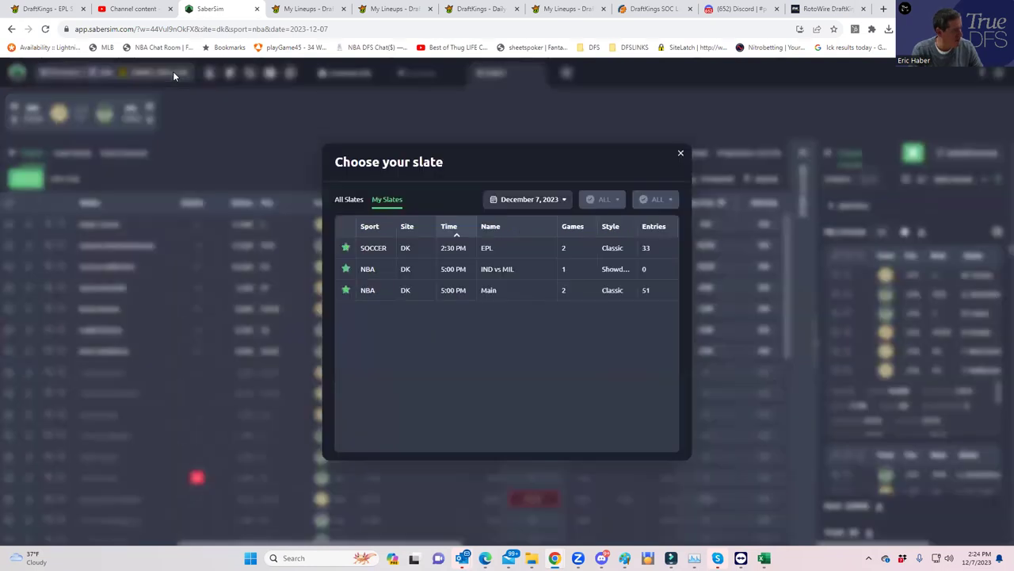
click(353, 204)
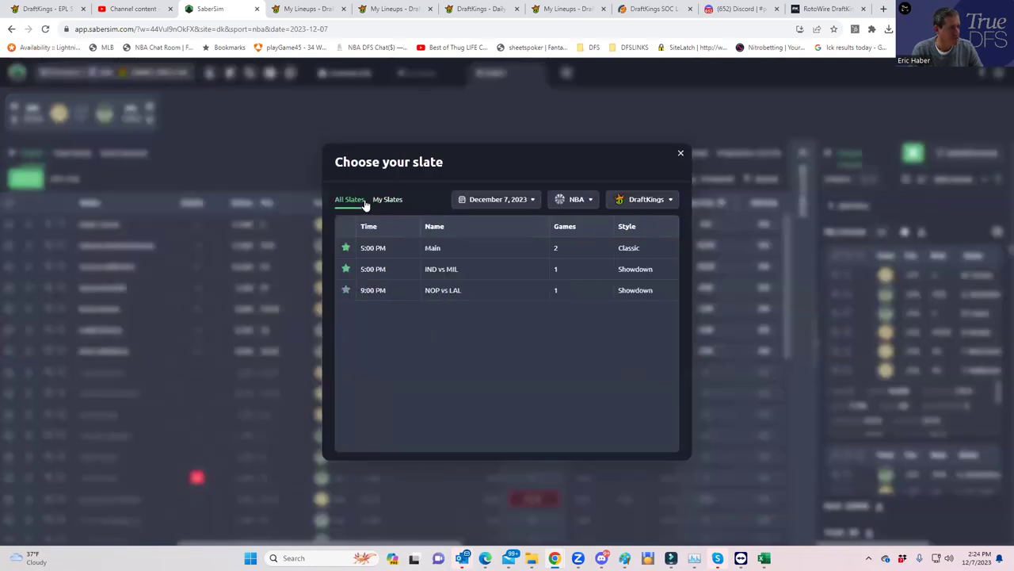
click(638, 200)
click(640, 227)
click(442, 291)
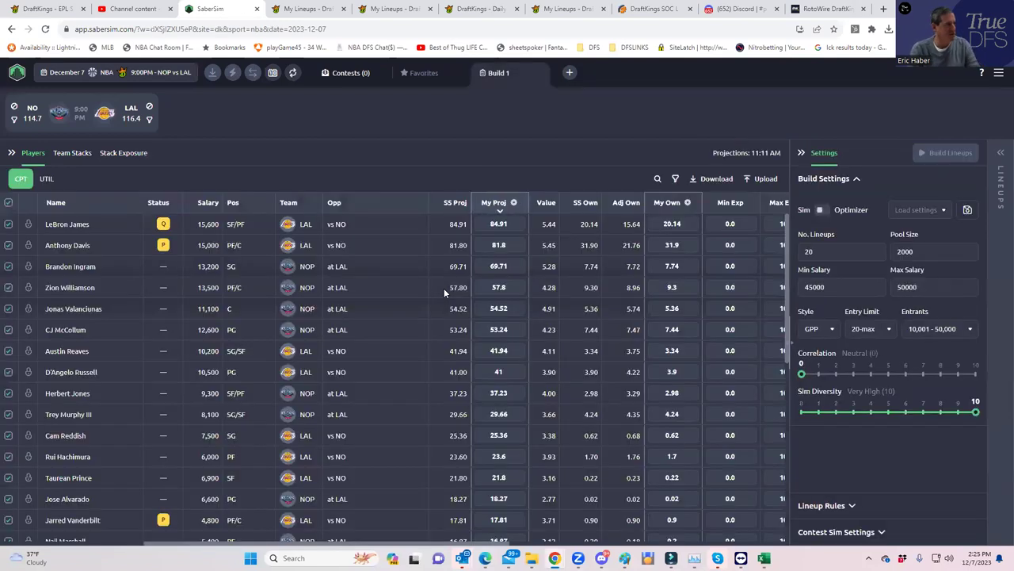
- Import custom player data from NBADK_Sim in the KrugNBA folder, ignoring all unmatched players and without saving it as a projections source
click(761, 179)
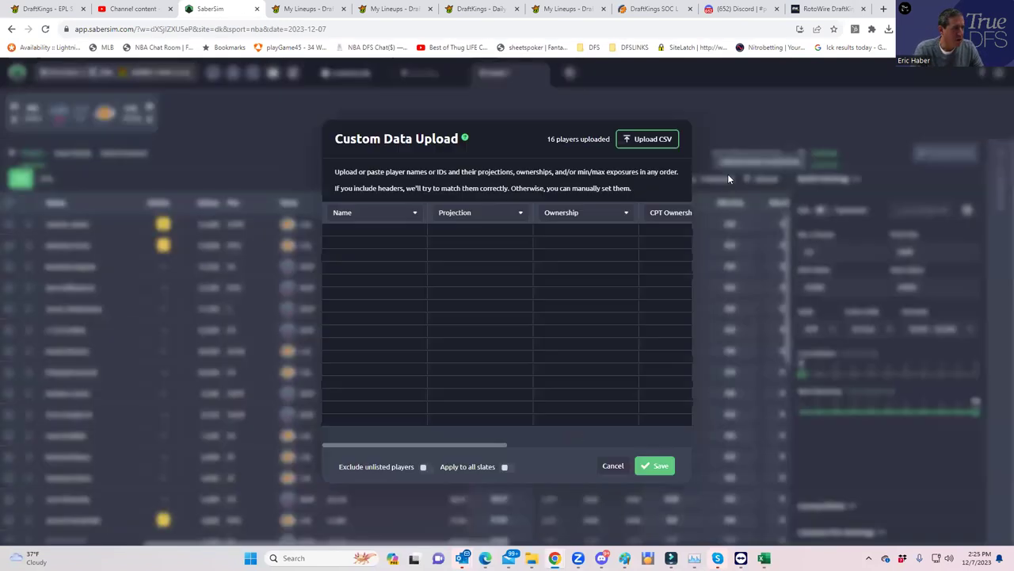
click(648, 138)
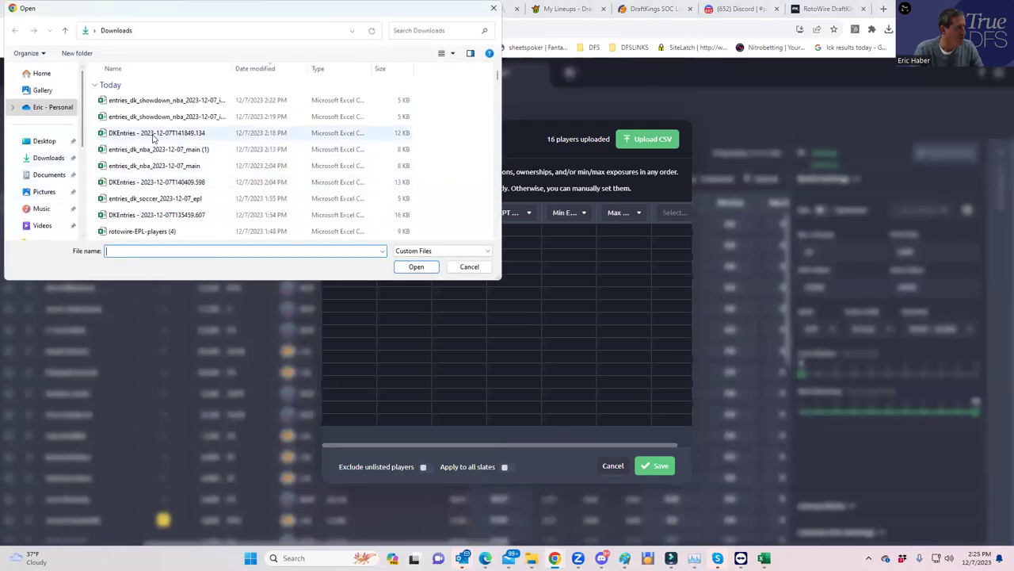
scroll(71, 166, down, 3)
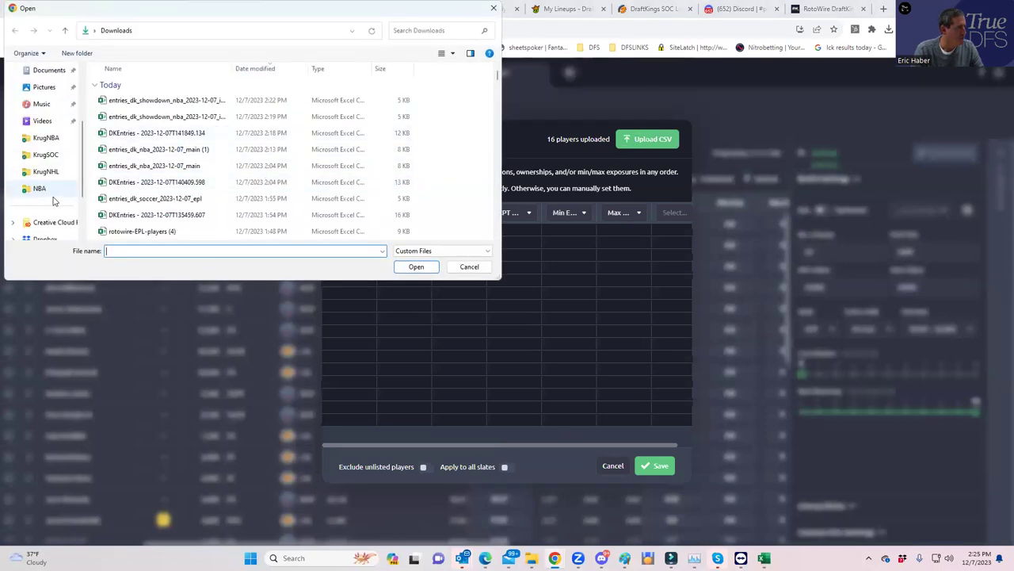
click(46, 138)
click(133, 87)
click(416, 266)
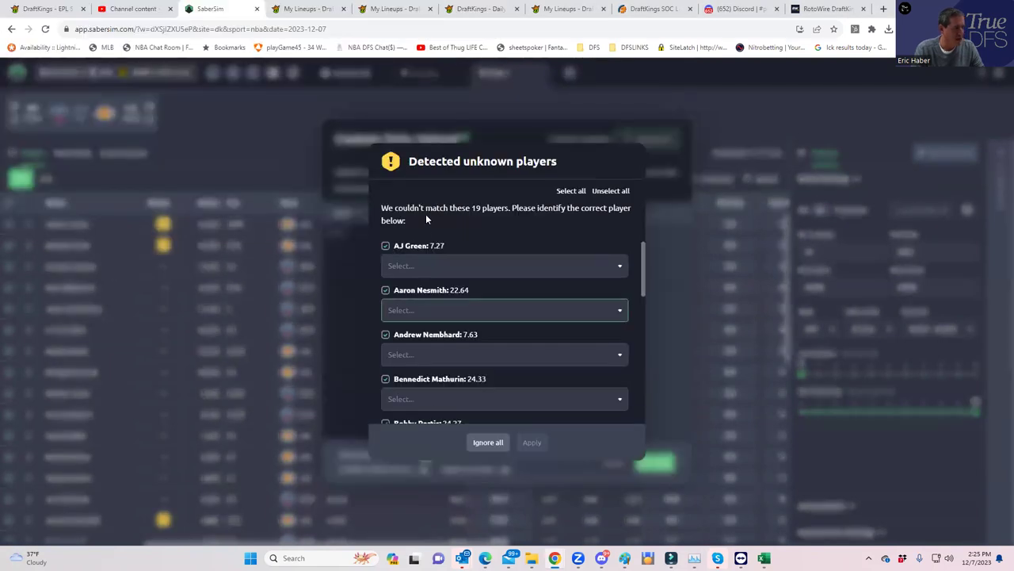
click(485, 442)
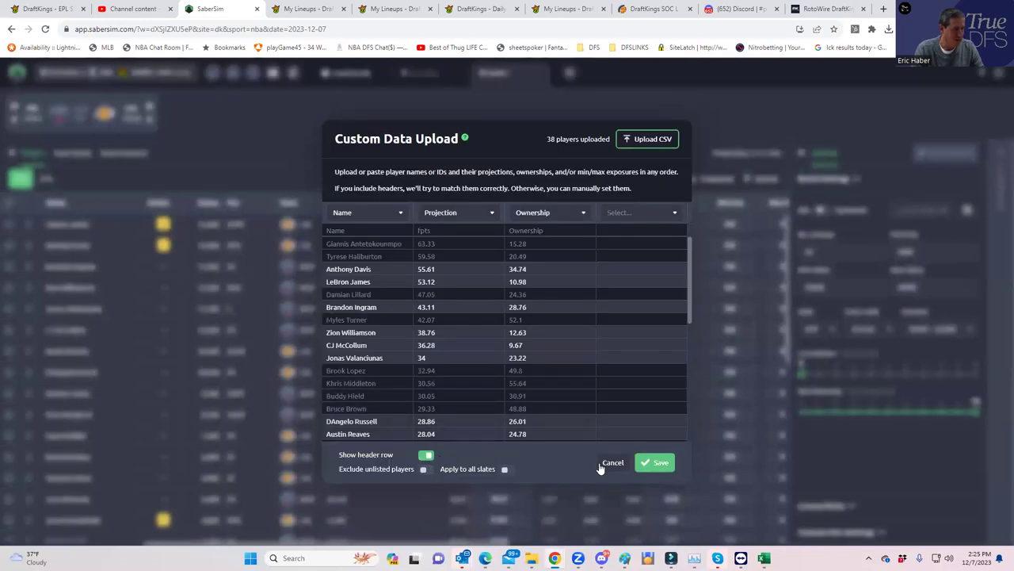
click(643, 463)
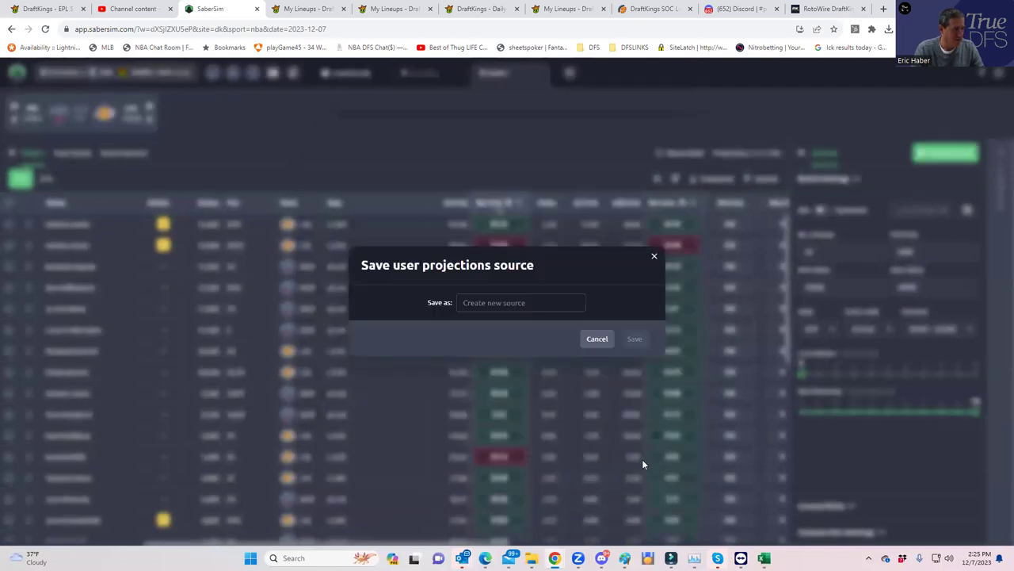
click(596, 339)
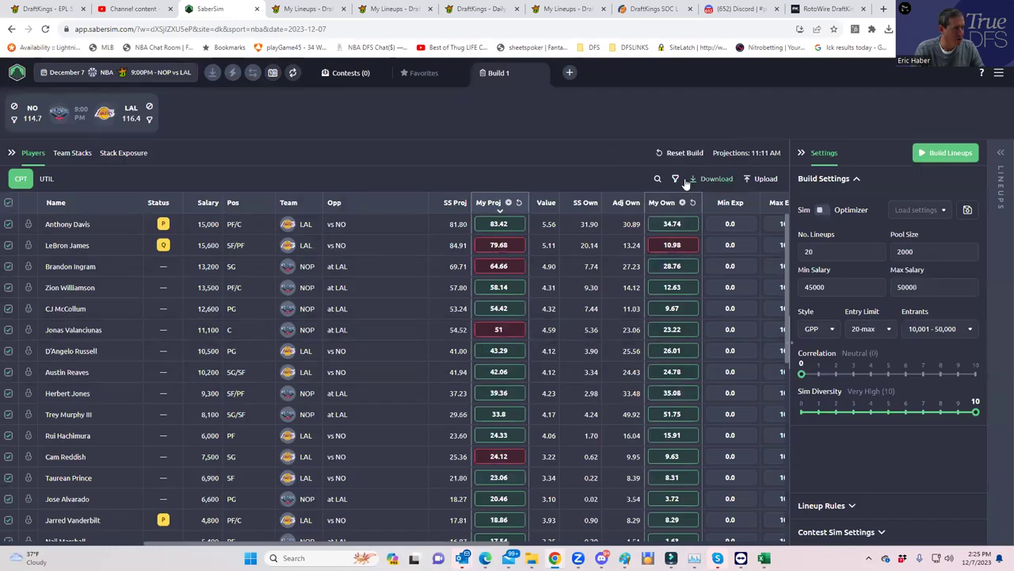
- Reset all player ownerships for the NOP vs LAL slate and display the UTIL players
click(693, 202)
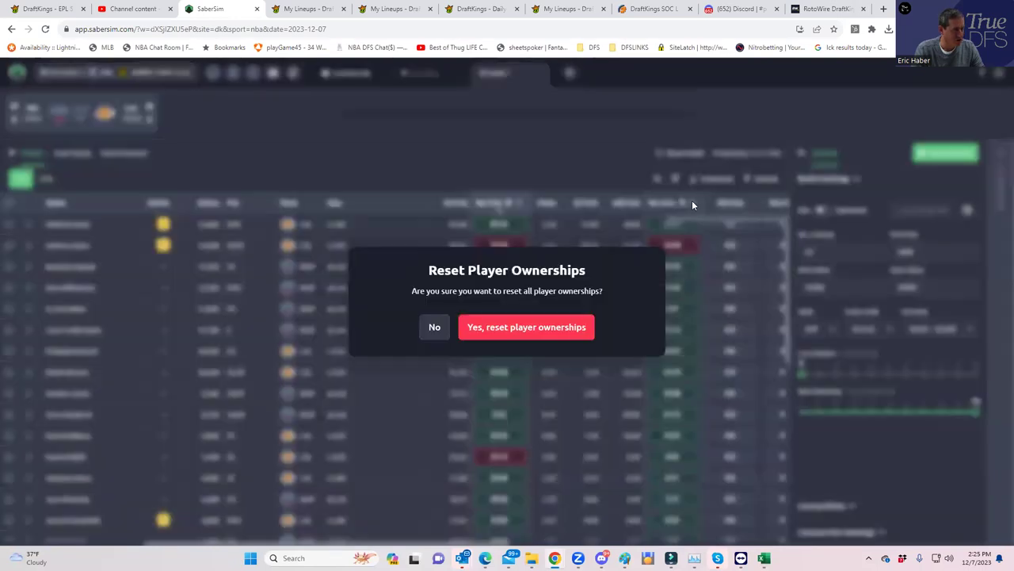
click(529, 327)
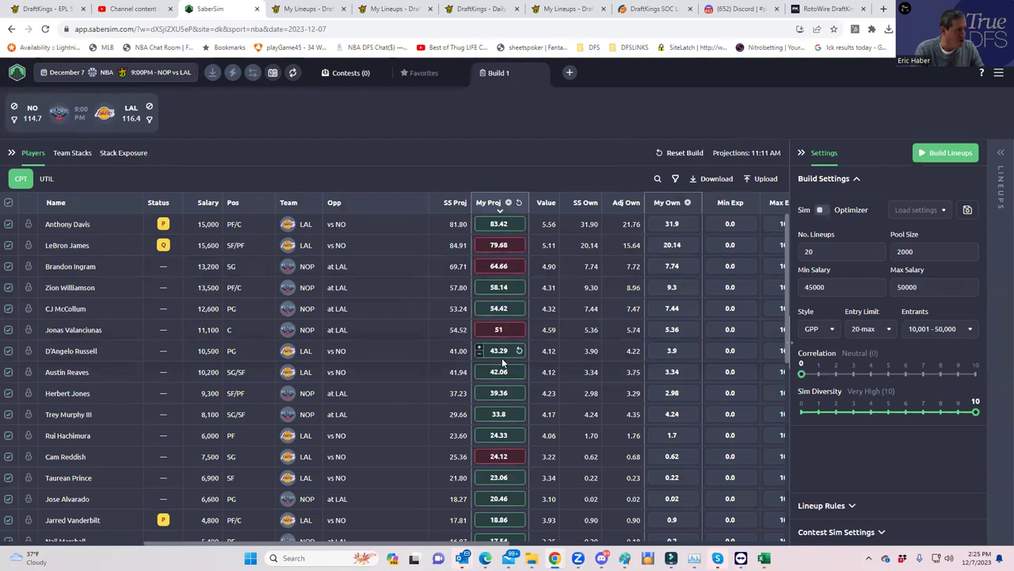
click(45, 178)
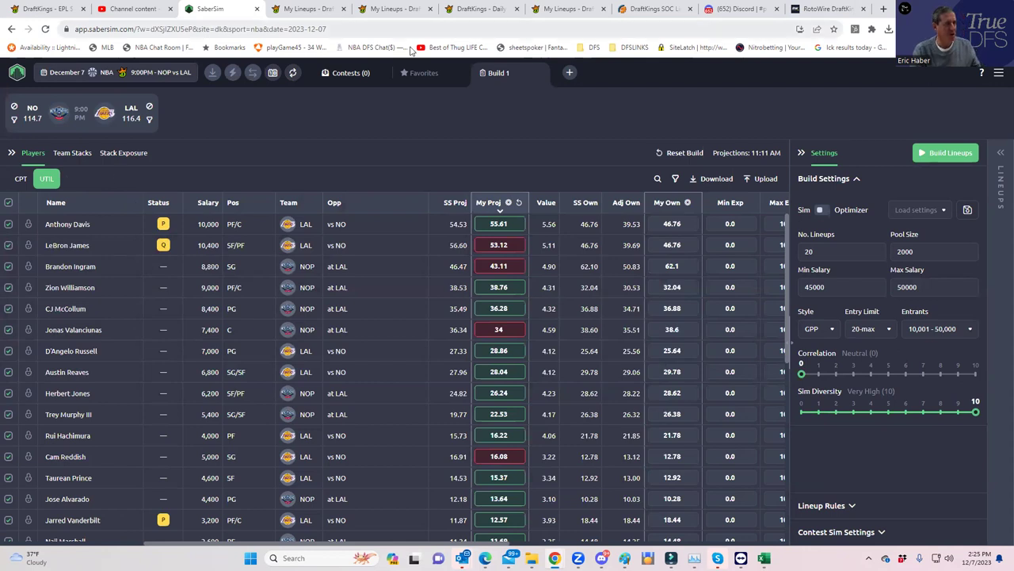
key(ctrl+l)
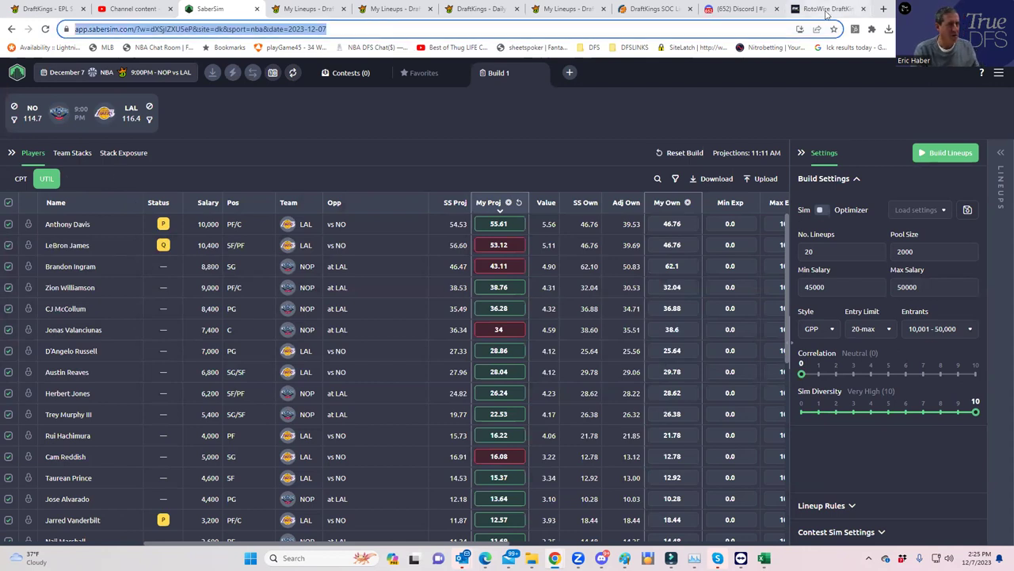
- Set the number of lineups to 50 and start building the NOP vs LAL lineups
click(787, 58)
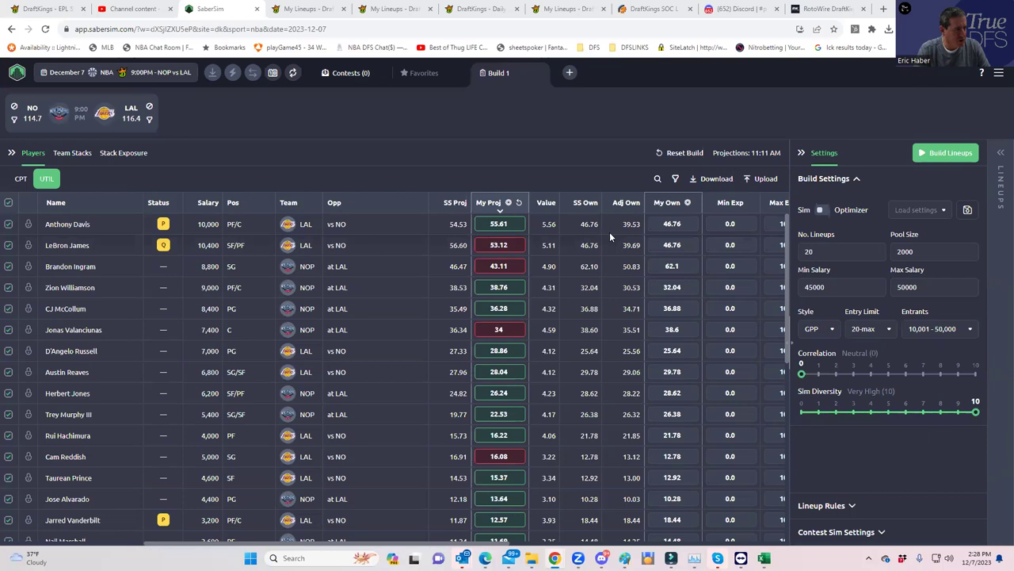
click(836, 252)
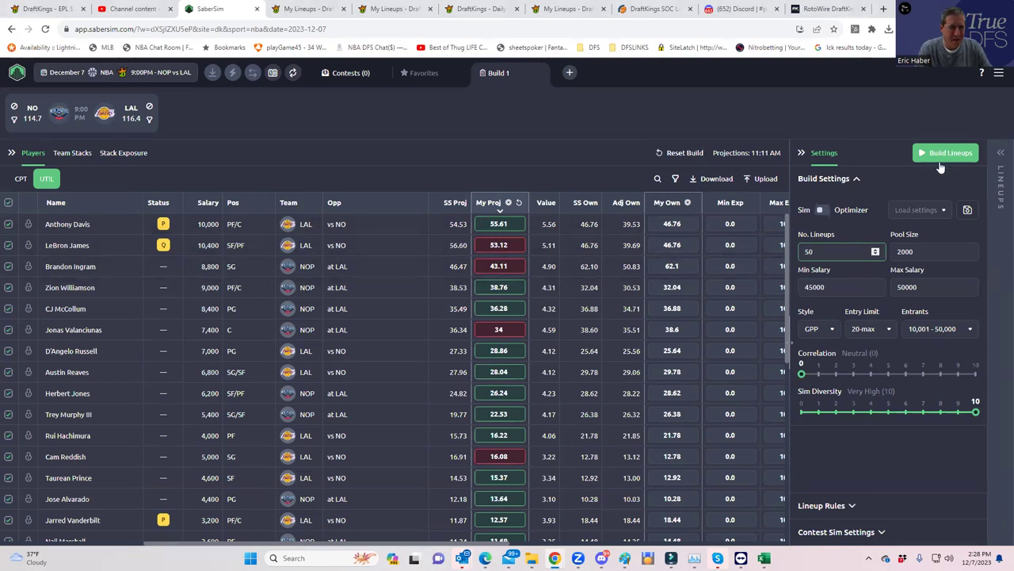
click(940, 156)
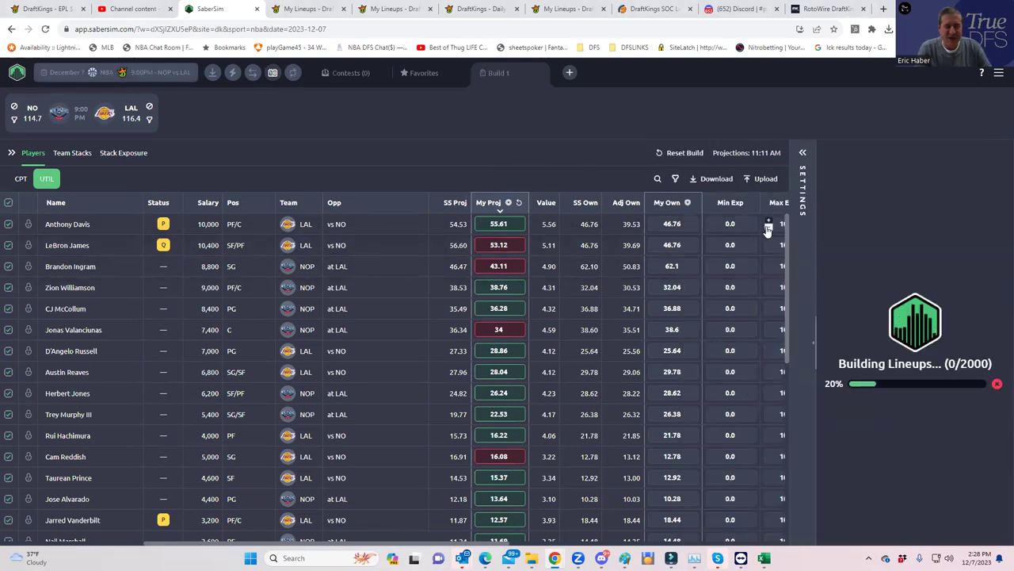
- In the GeoMean Excel workbook, set the Number of Entries to 9803 to calculate the GeoMean, and return to SaberSim
mouse_move(764, 558)
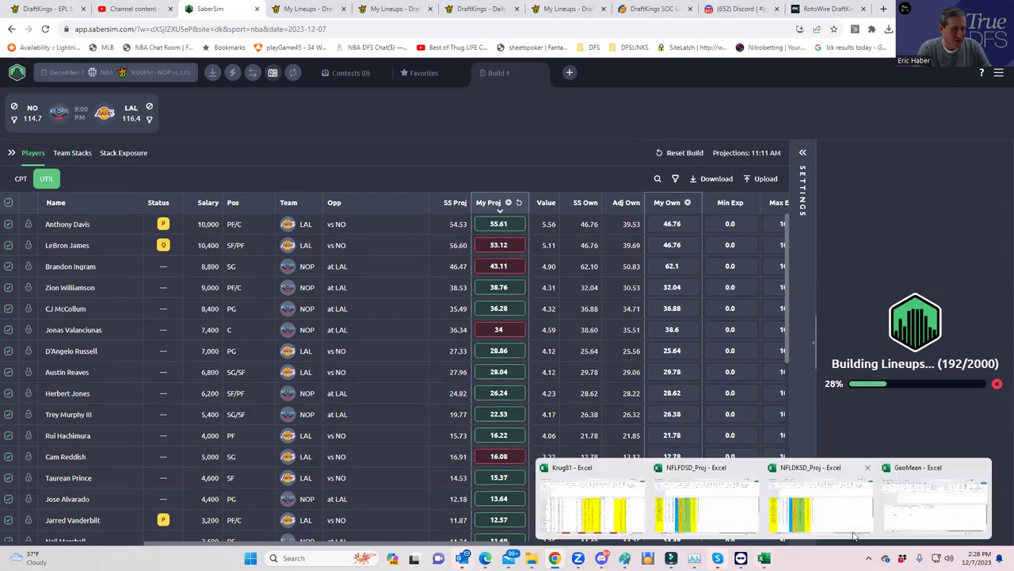
click(929, 518)
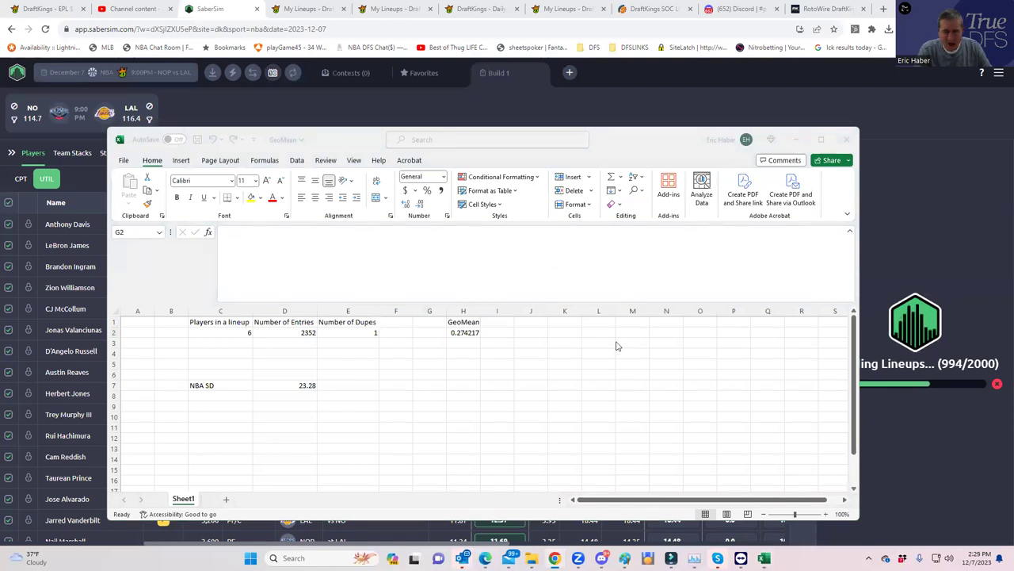
key(alt+Tab)
click(298, 334)
text(980)
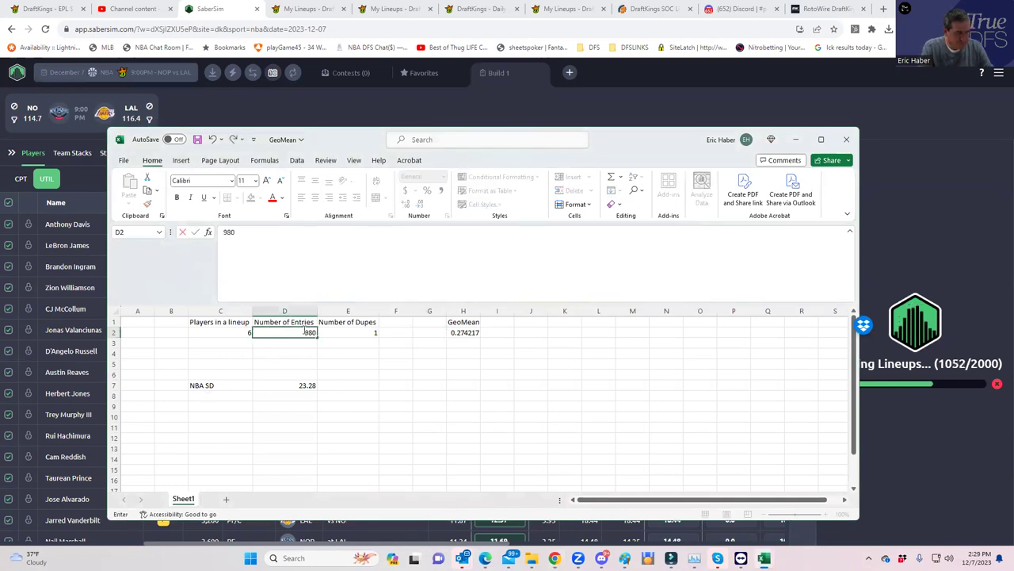
text(3)
key(Return)
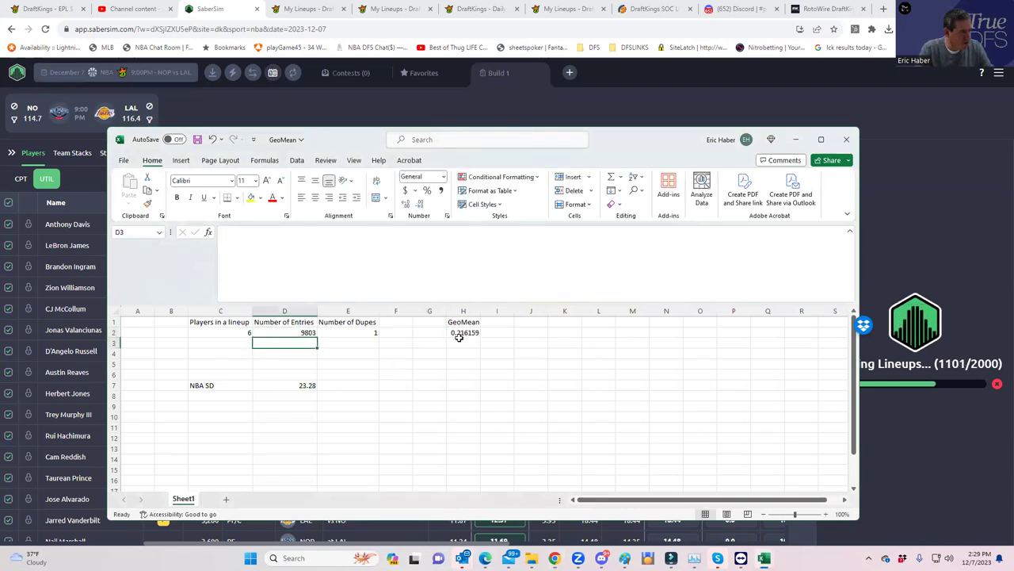
click(798, 140)
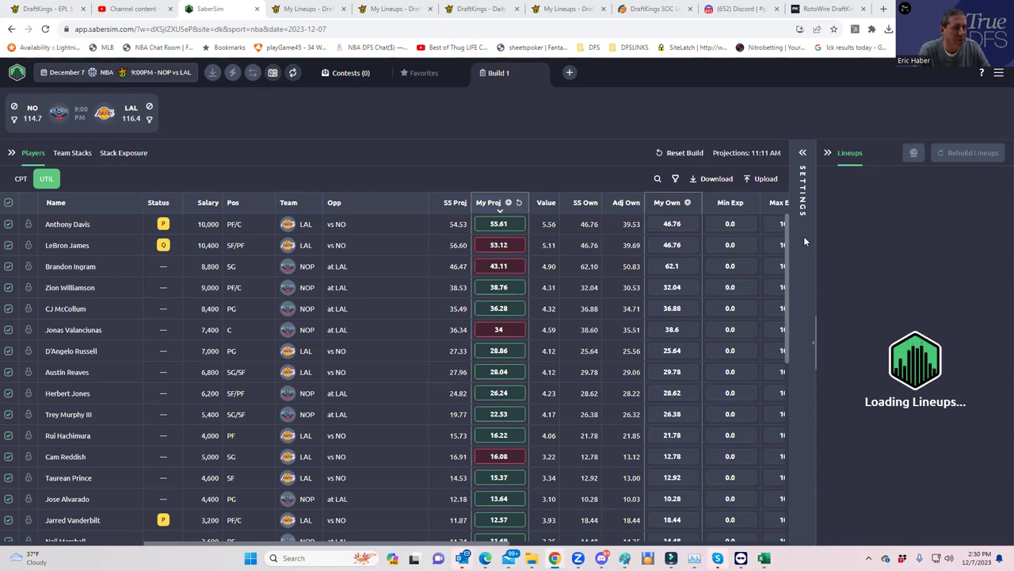
- Show the build settings beside the finished lineups and set Uniques to 2
click(804, 153)
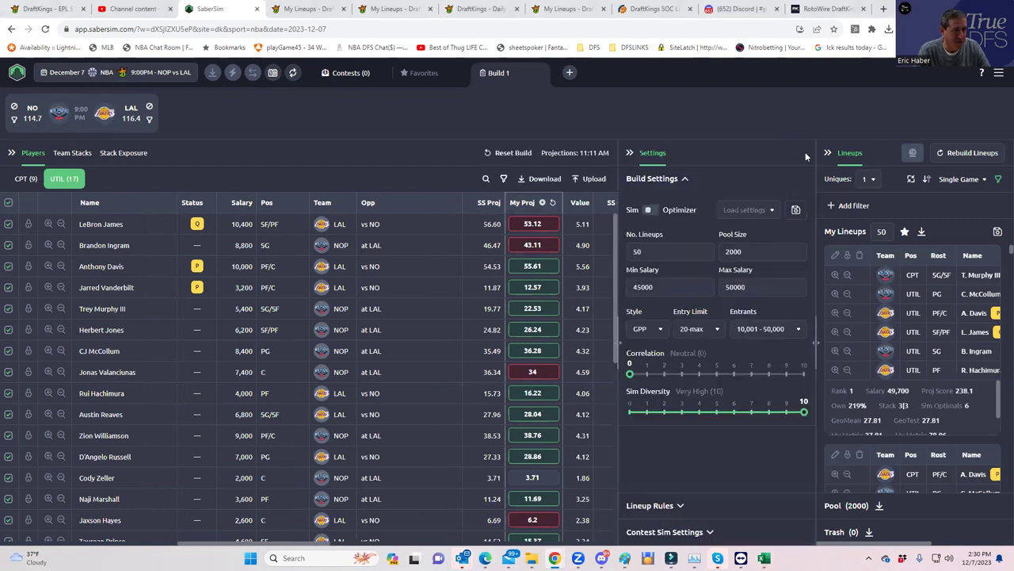
click(872, 179)
click(870, 223)
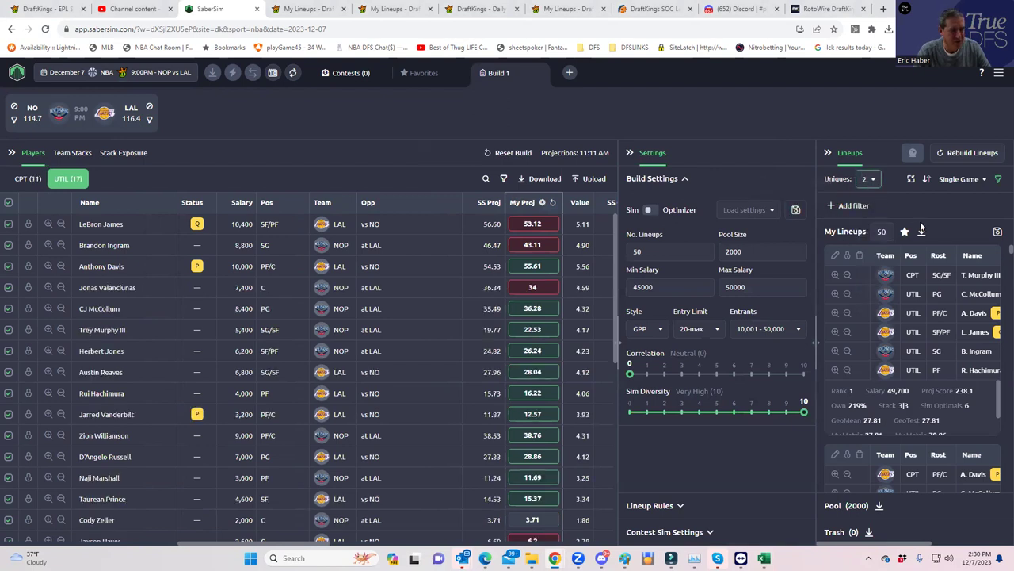
- Get the entries template from DraftKings and load DKEntries - 2023-12-07T143100.003 from Downloads as the slate's entries file
click(998, 233)
click(480, 210)
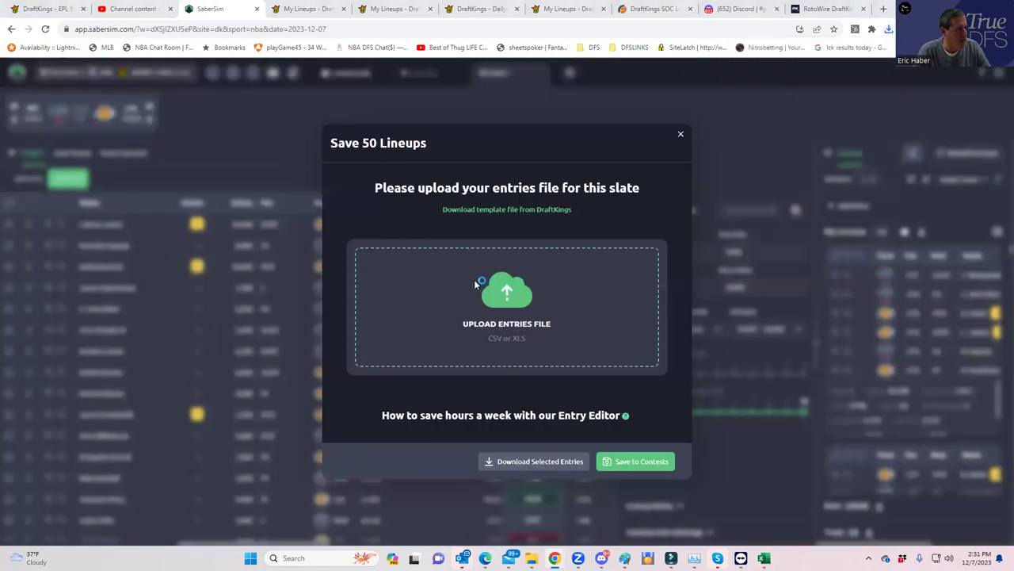
click(474, 279)
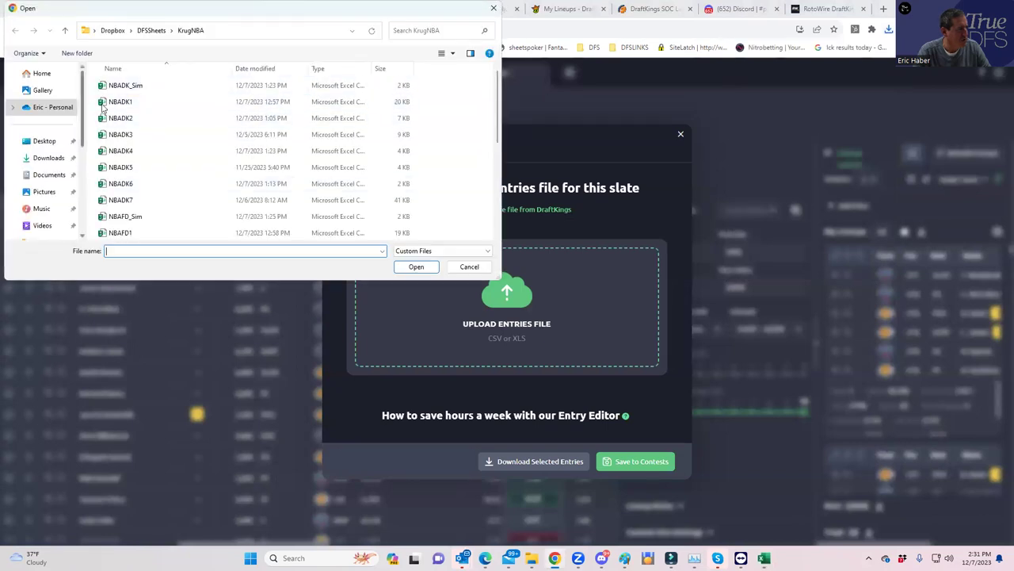
click(65, 158)
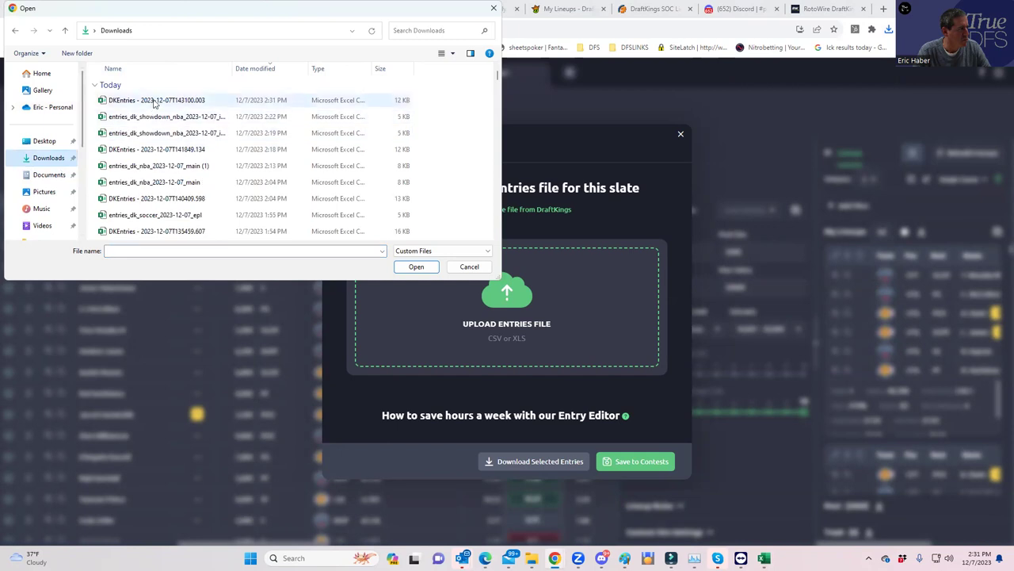
click(156, 101)
click(415, 267)
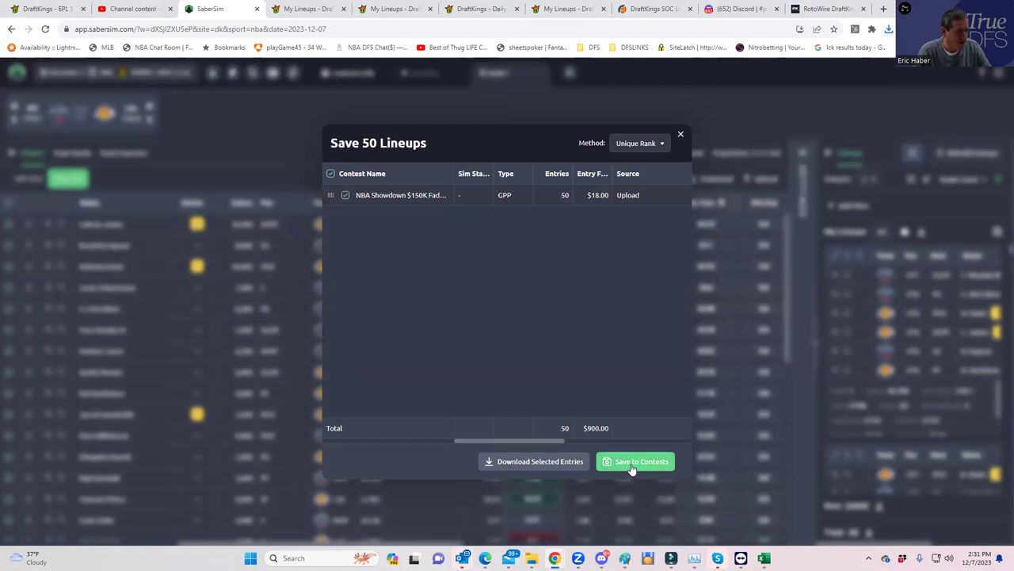
- Save the 50 lineups to the NBA Showdown $150K contest and download the entry file for DraftKings
click(632, 468)
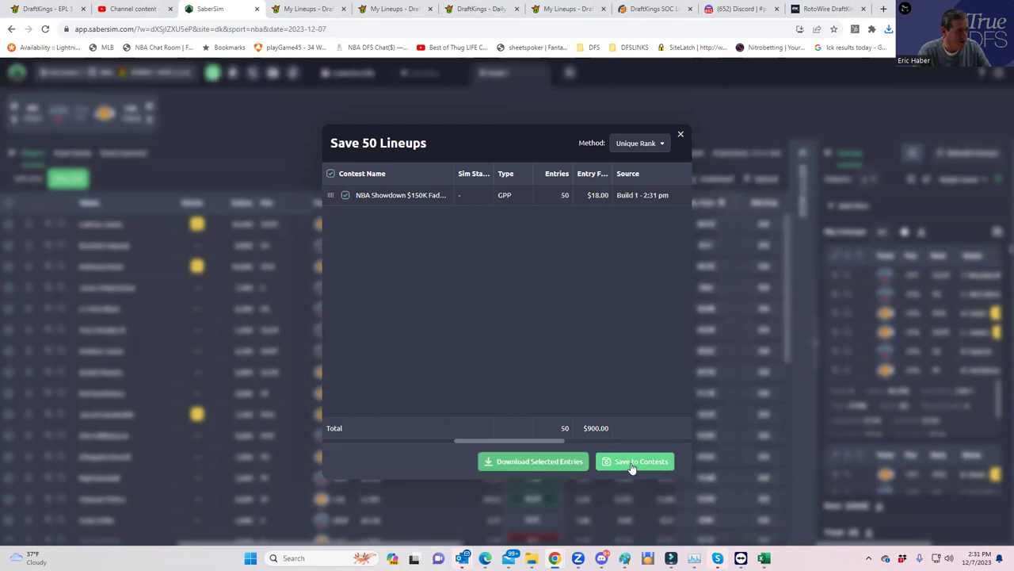
click(682, 136)
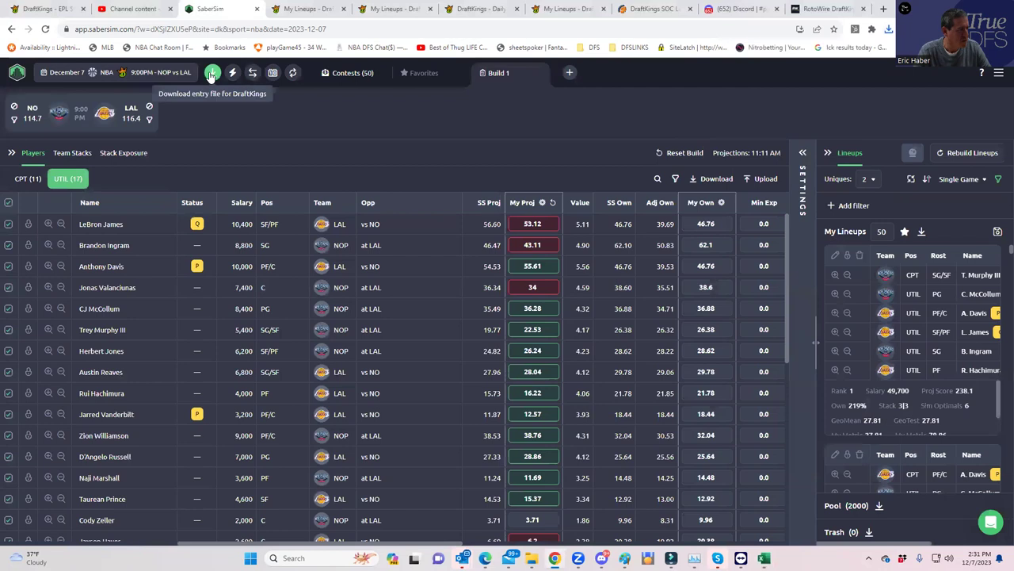
click(211, 72)
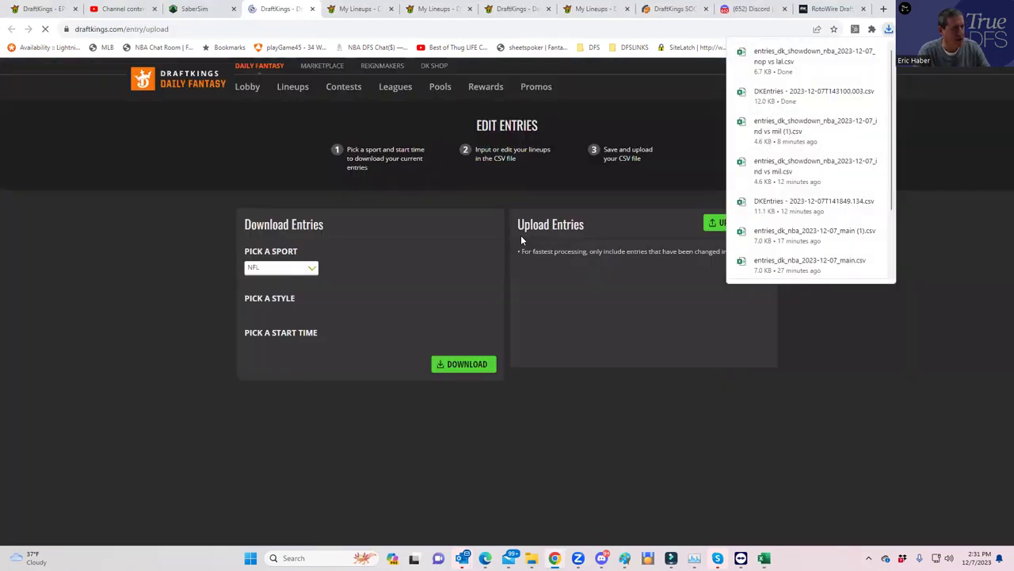
- Upload entries_dk_showdown_nba_2023-12-07_nop vs lal from Downloads to DraftKings as edited entries and show the upcoming lineups
click(713, 224)
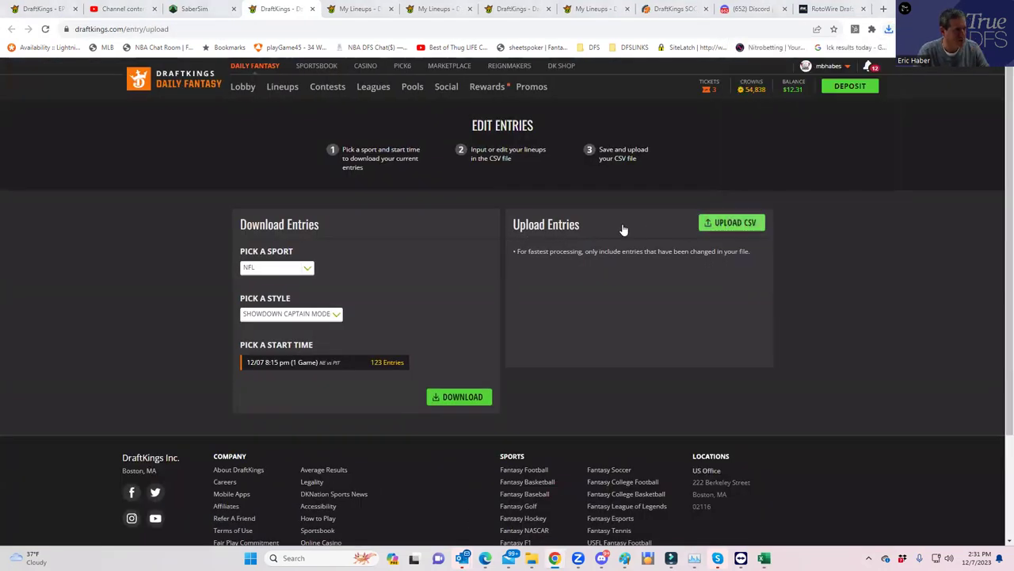
click(190, 100)
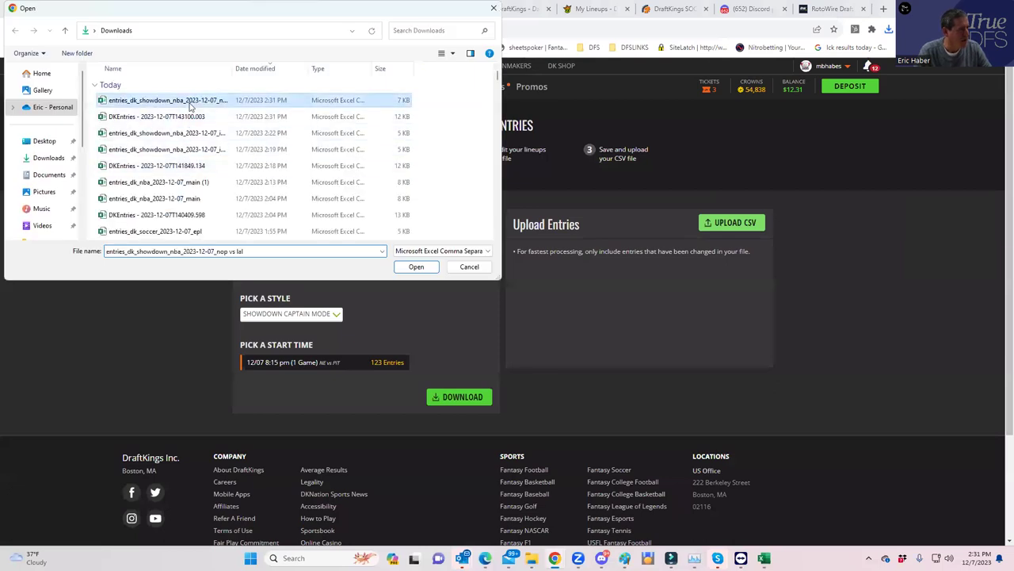
click(417, 267)
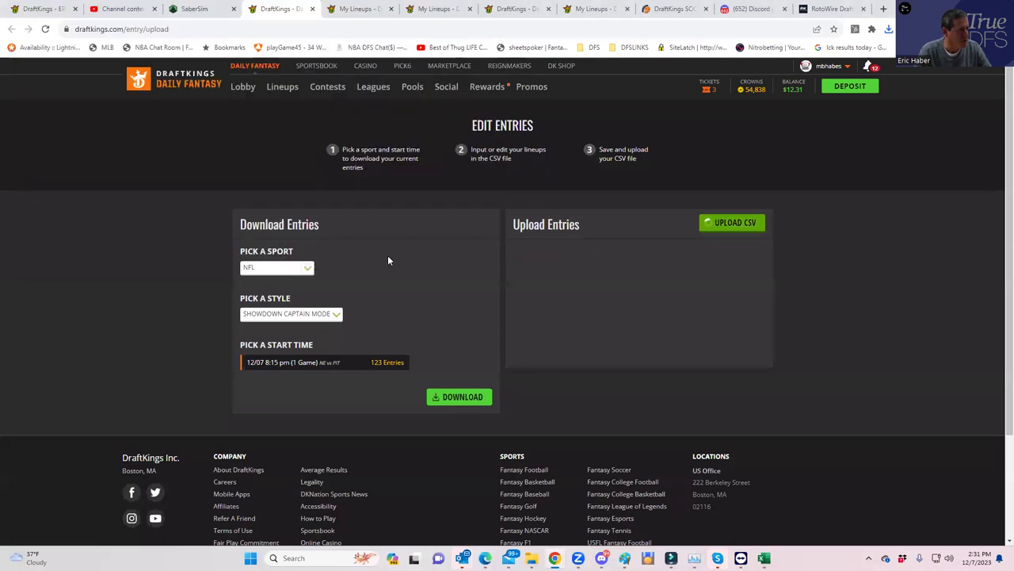
click(275, 93)
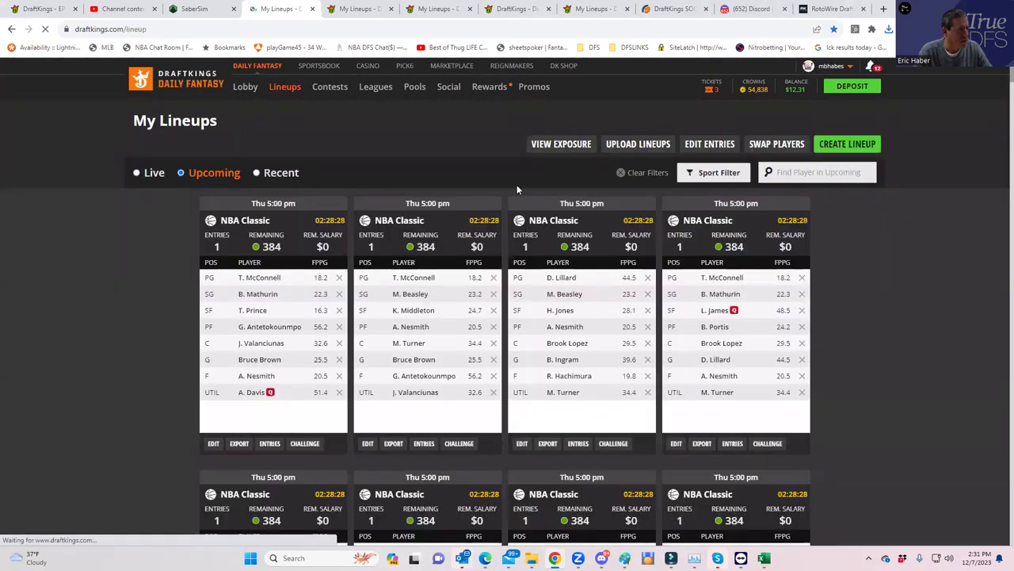
- Back in SaberSim, save contest sim settings for the NBA Showdown $150K Fadeaway (NOP vs LAL) contest in the contests list
click(205, 10)
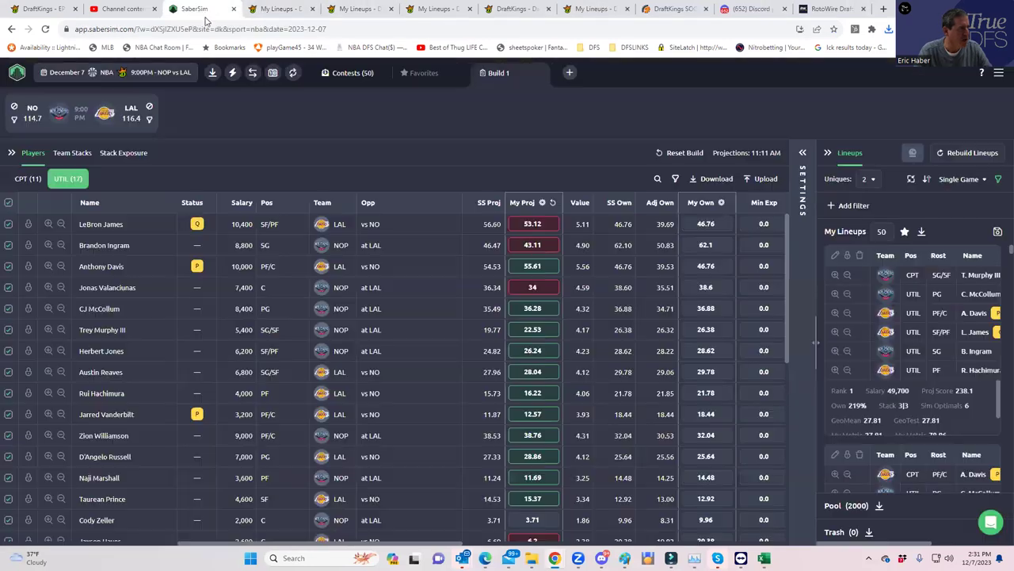
click(344, 76)
mouse_move(108, 243)
click(136, 258)
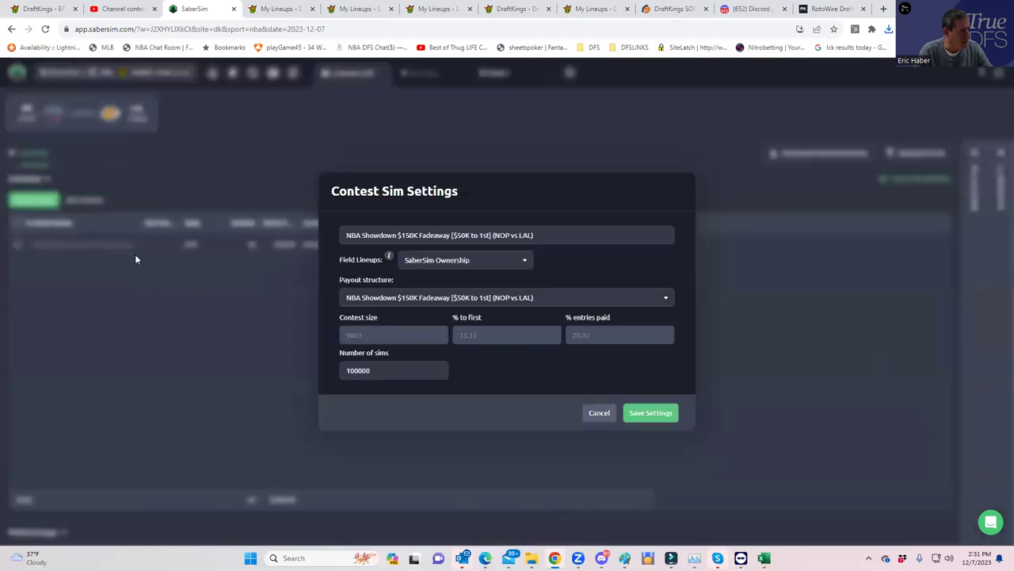
click(642, 413)
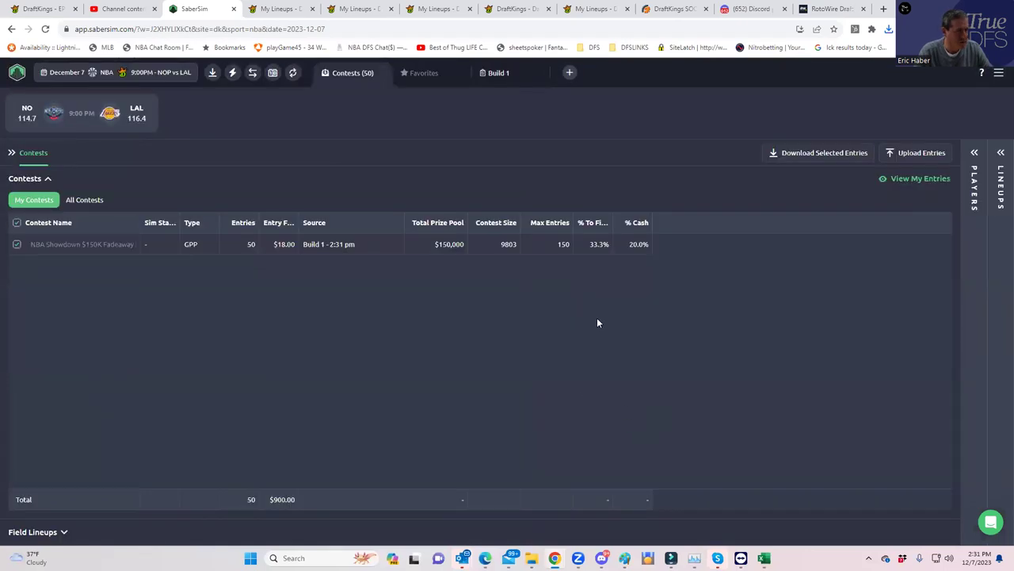
- In Build 1, enable the NBA Showdown $150K Fadeaway contest sim and run it on the lineup pool
click(973, 170)
click(997, 158)
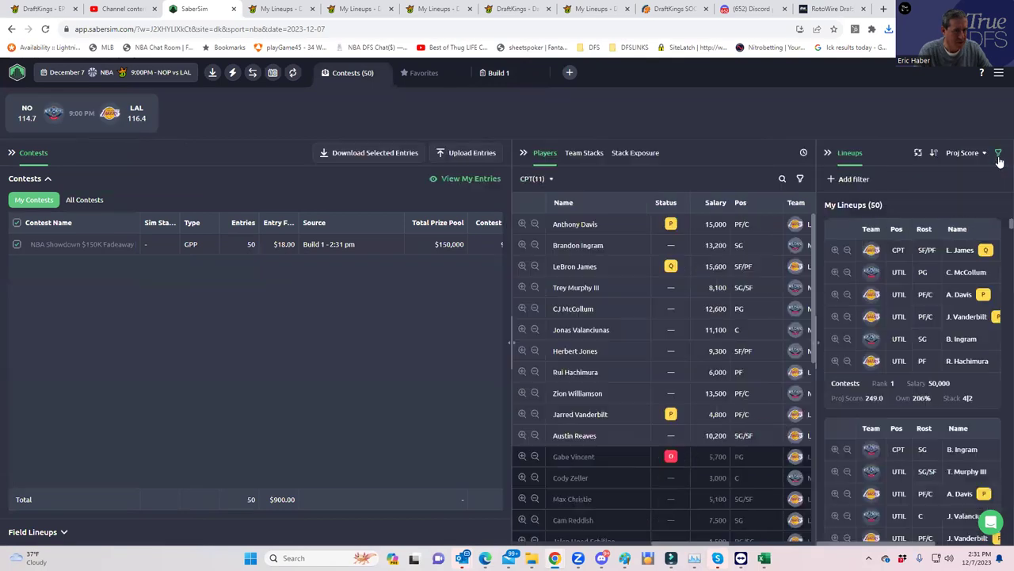
click(499, 72)
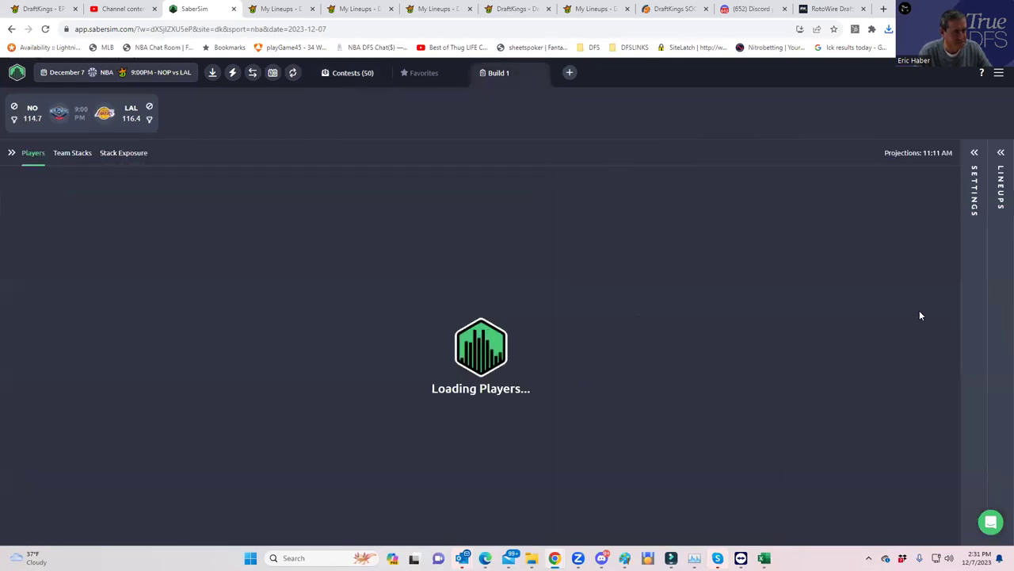
click(974, 153)
click(1001, 157)
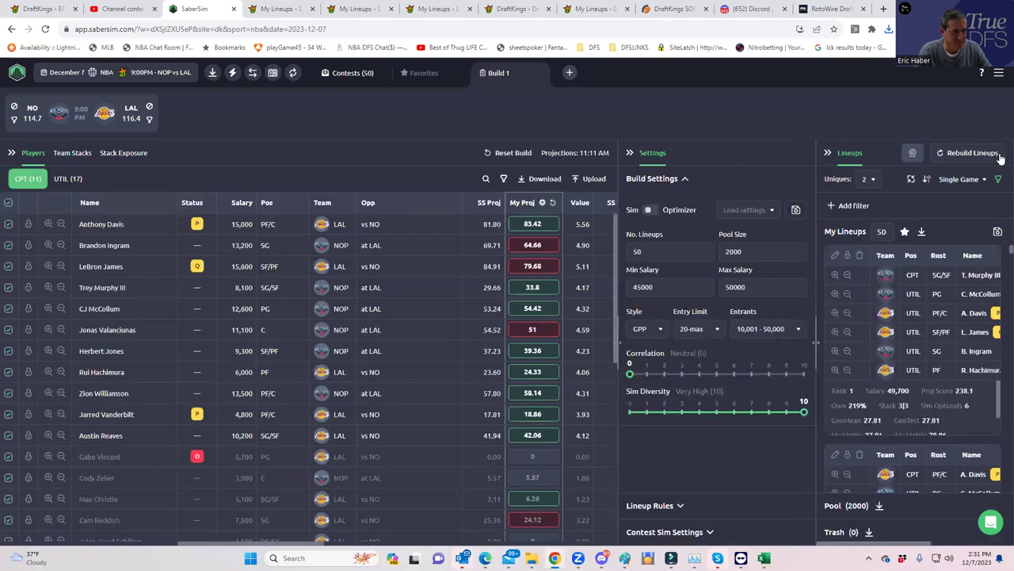
click(701, 531)
click(637, 264)
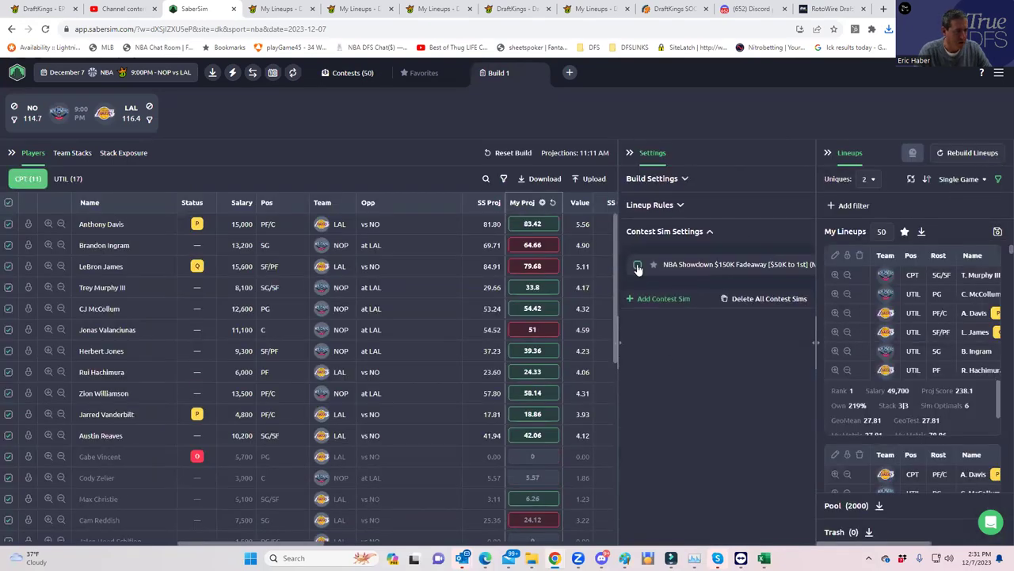
click(916, 154)
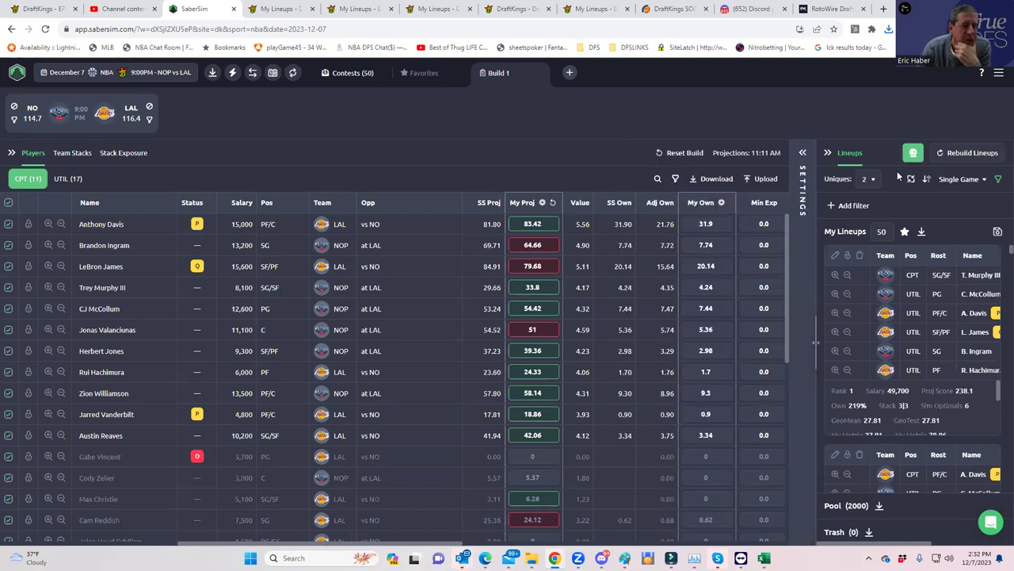
- Sort the lineups by RAROI for the NBA Showdown $150K Fadeaway contest
click(966, 179)
click(890, 245)
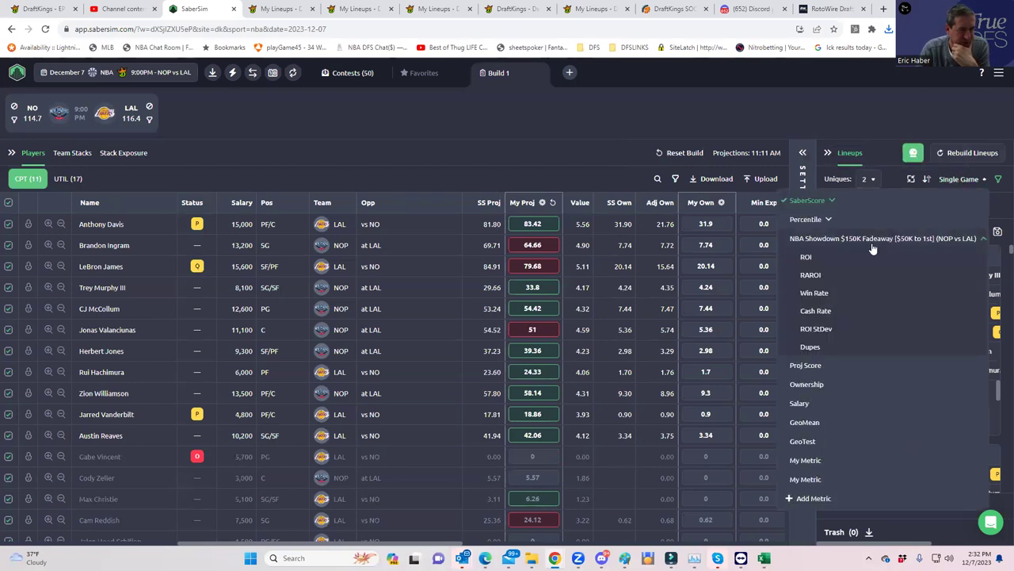
click(817, 276)
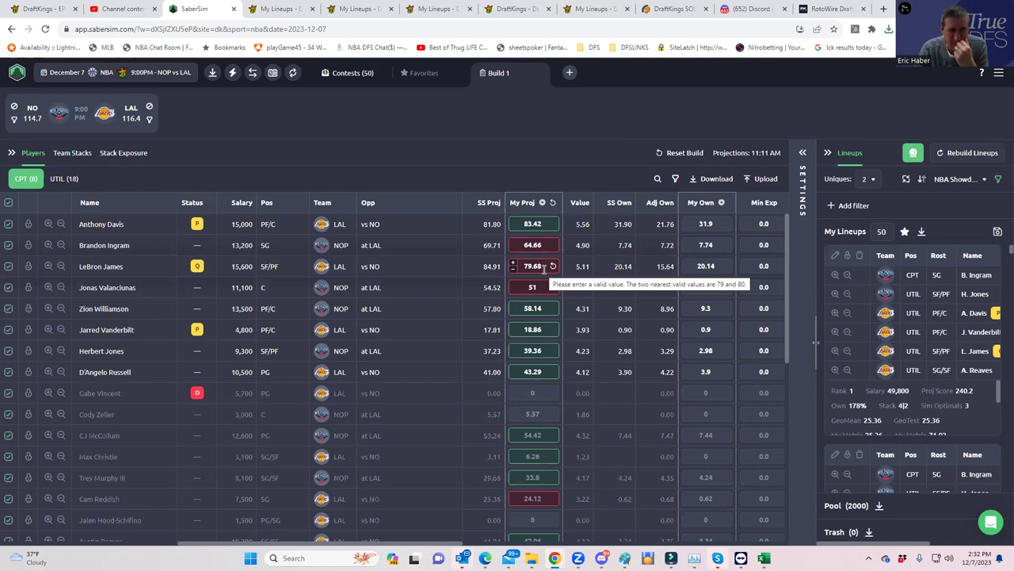
- Add a lineup pool filter that shows only lineups with GeoMean less than 22
click(830, 206)
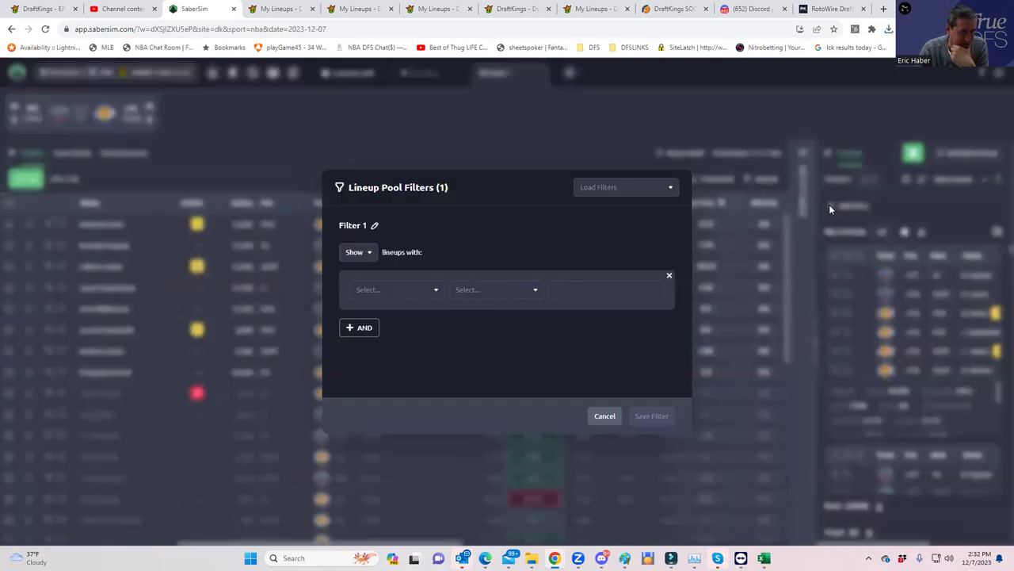
click(426, 290)
click(376, 430)
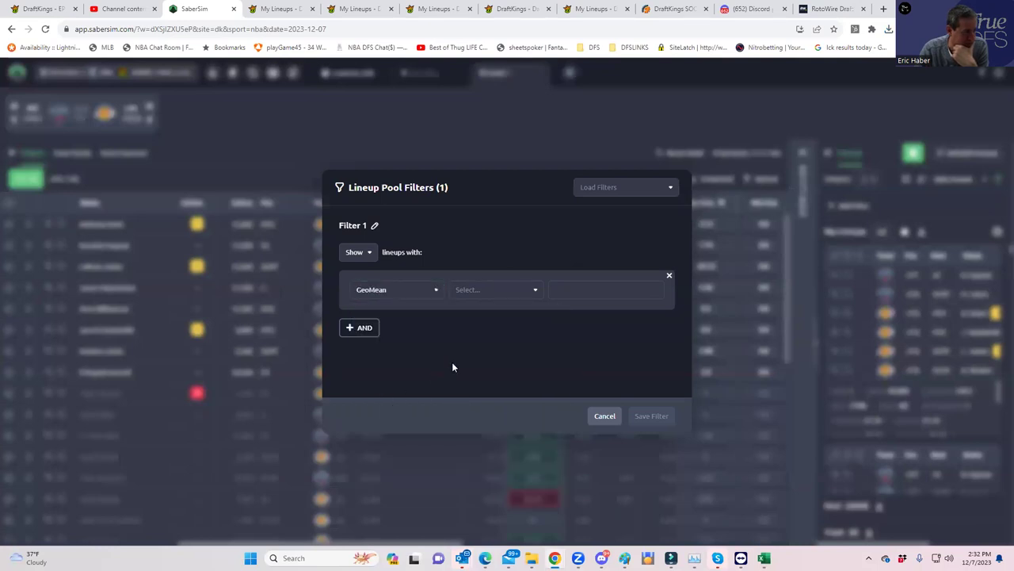
click(503, 293)
click(476, 334)
click(576, 293)
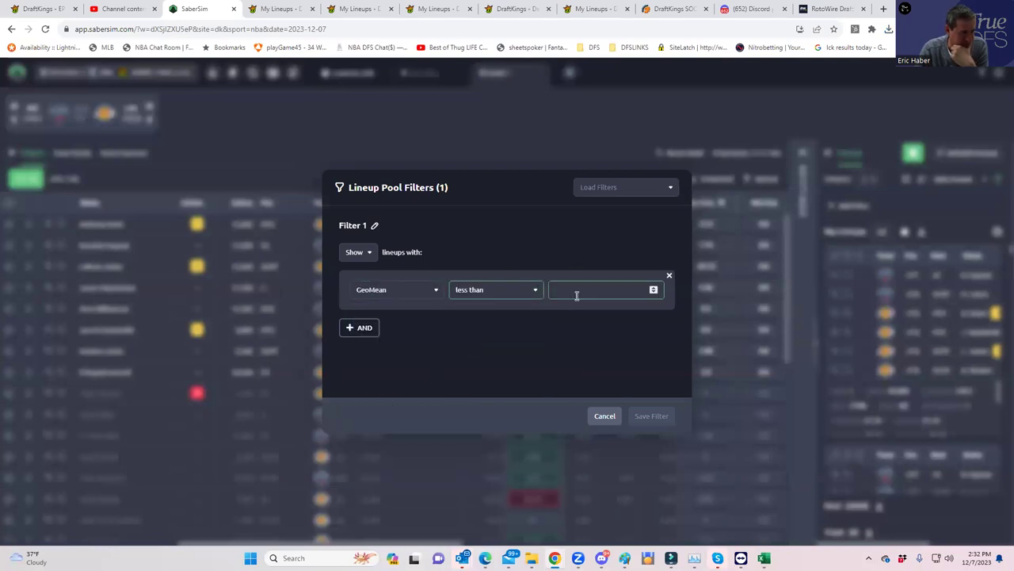
text(22)
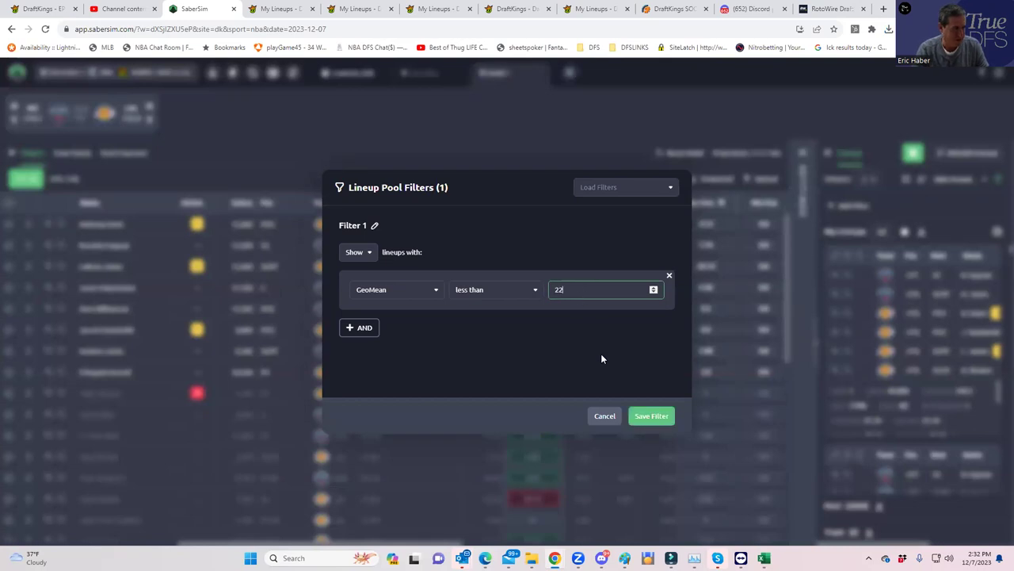
click(644, 415)
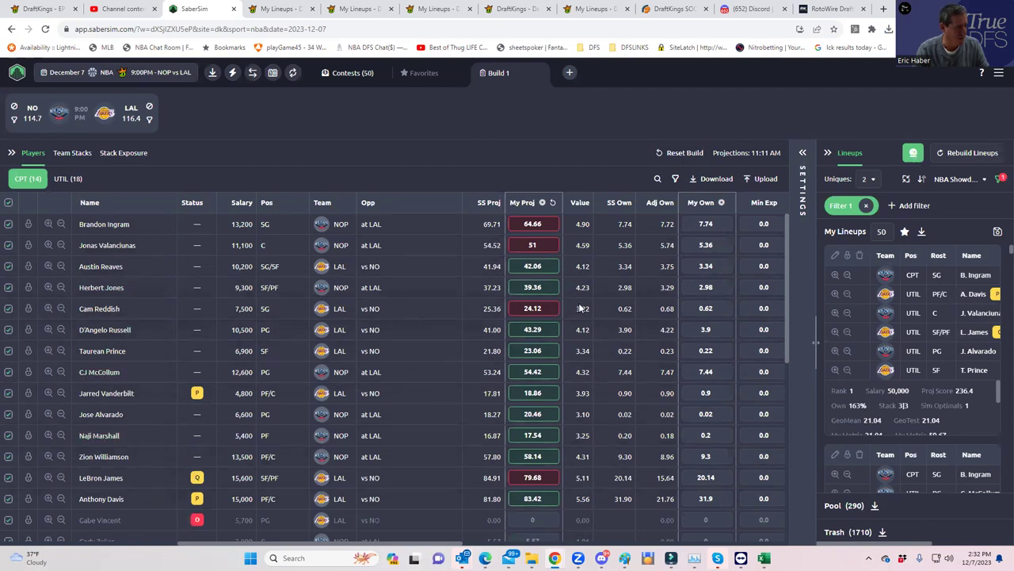
- Save the 50 filtered lineups to the NBA Showdown $150K contest and download the updated entry file
click(998, 234)
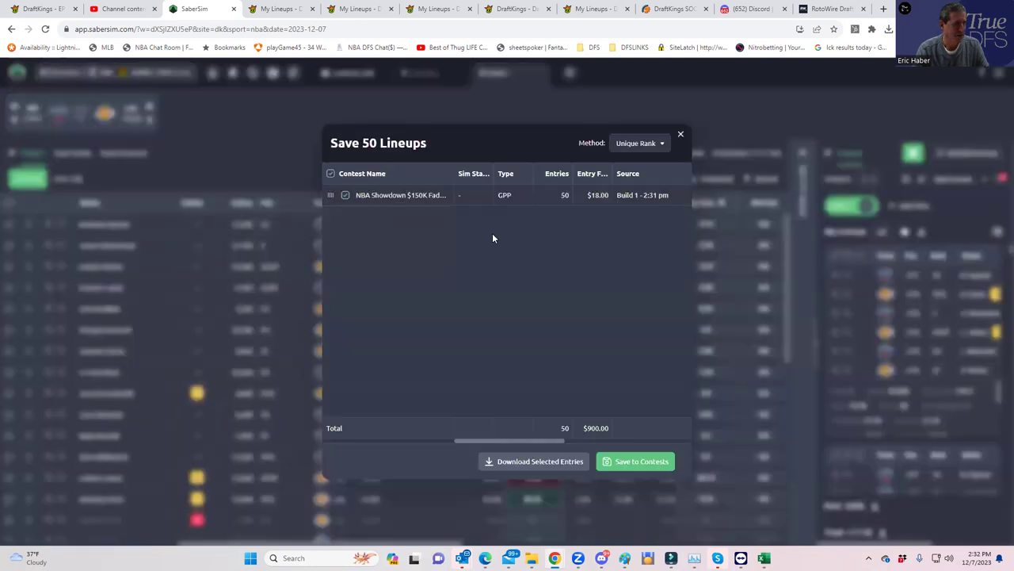
click(618, 464)
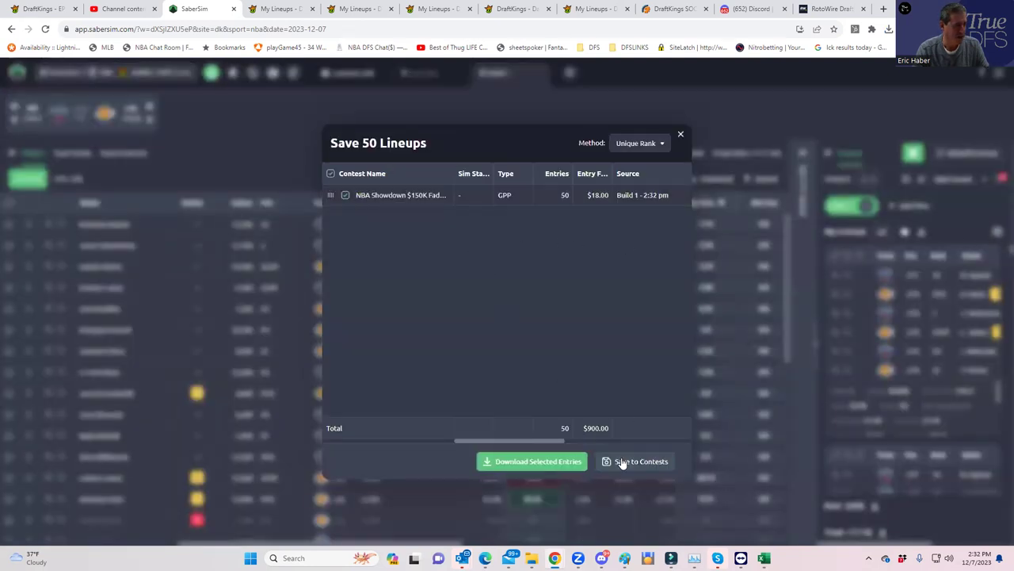
click(680, 134)
click(212, 73)
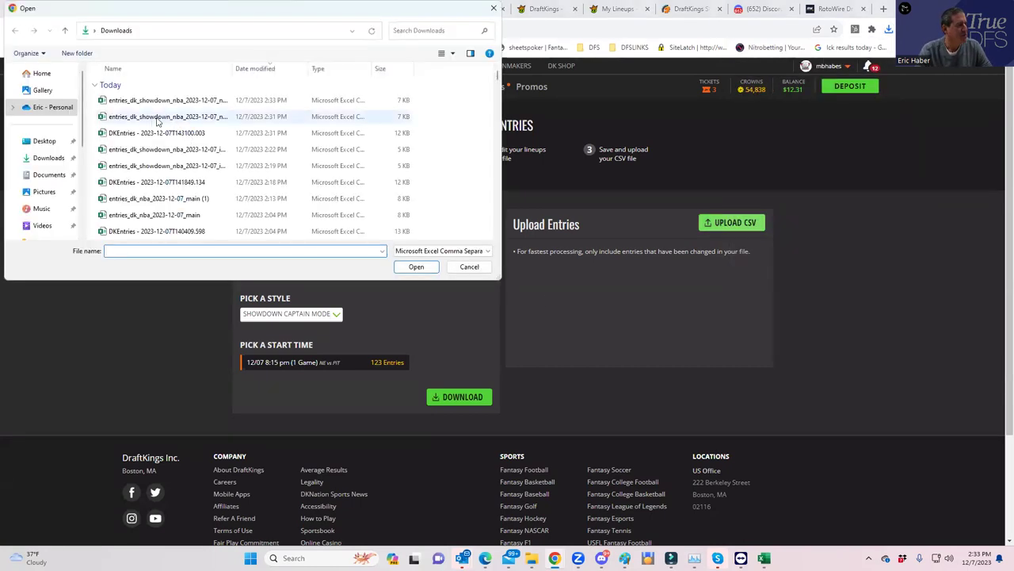
- Upload the newest NBA Showdown entries file from Downloads to DraftKings and open the lineups page
click(167, 100)
click(420, 268)
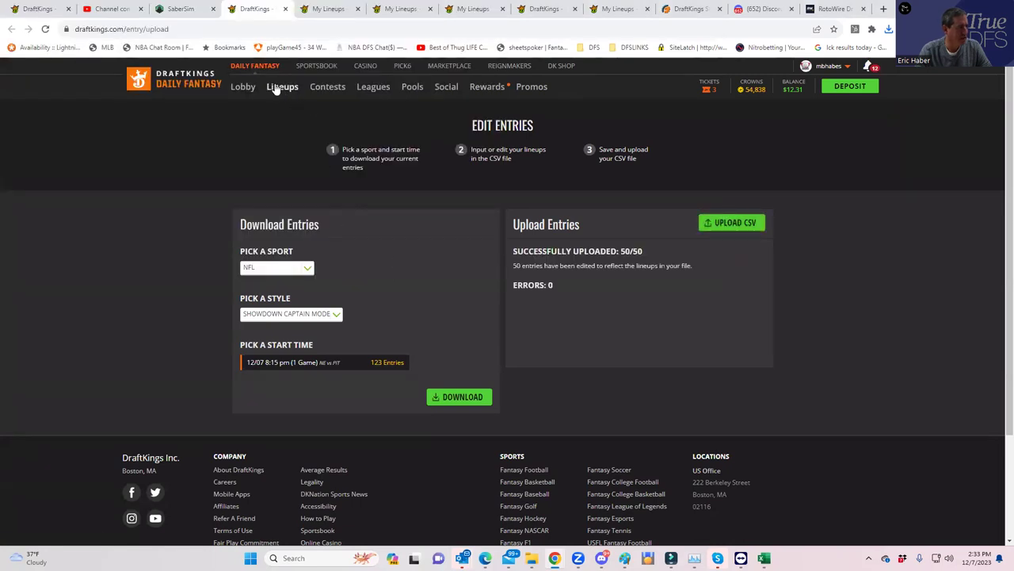
click(281, 87)
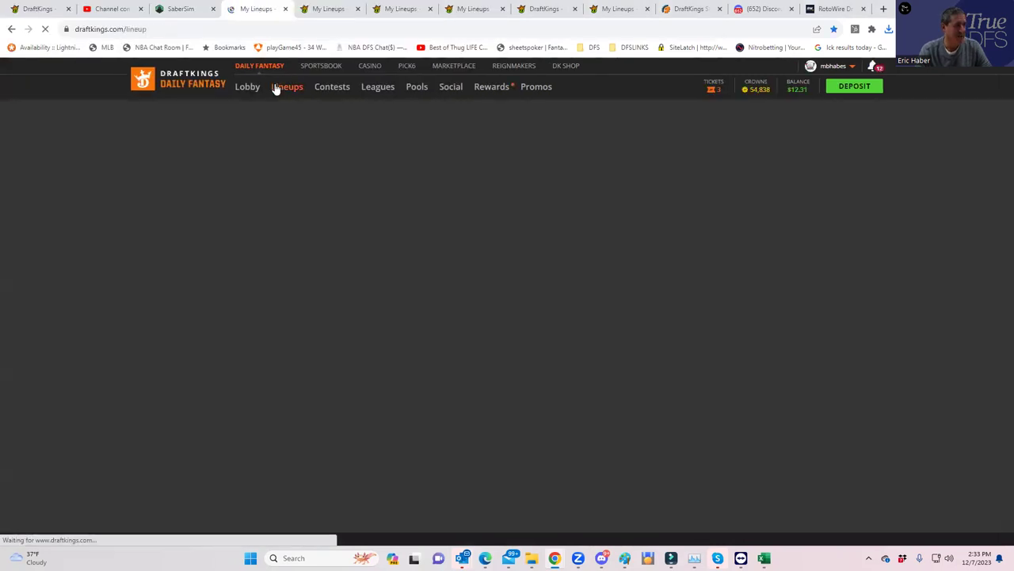